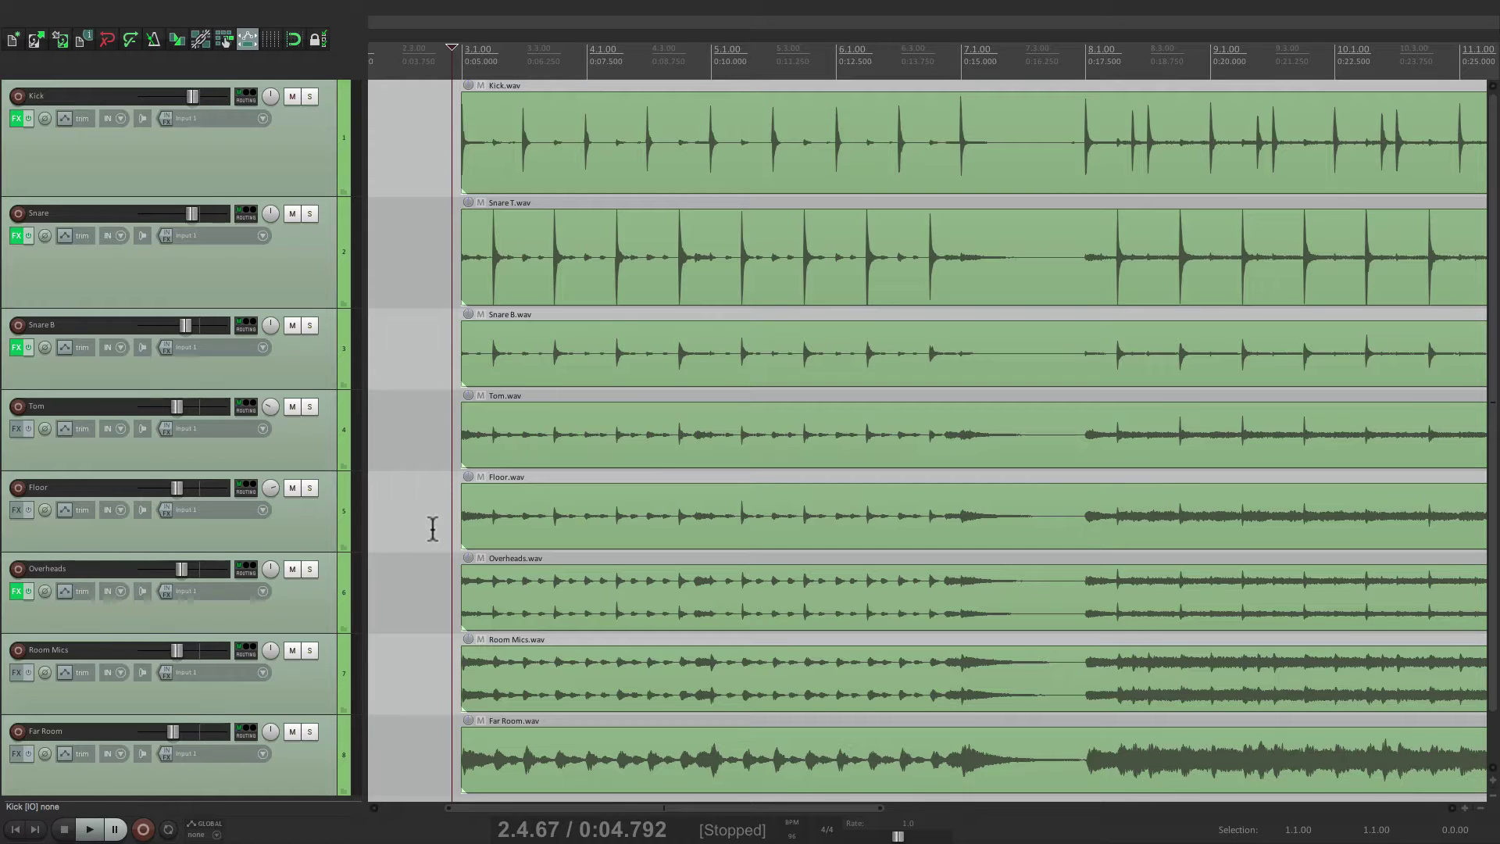
Play the drums, then enable the metronome and play them again against the click.
key("space")
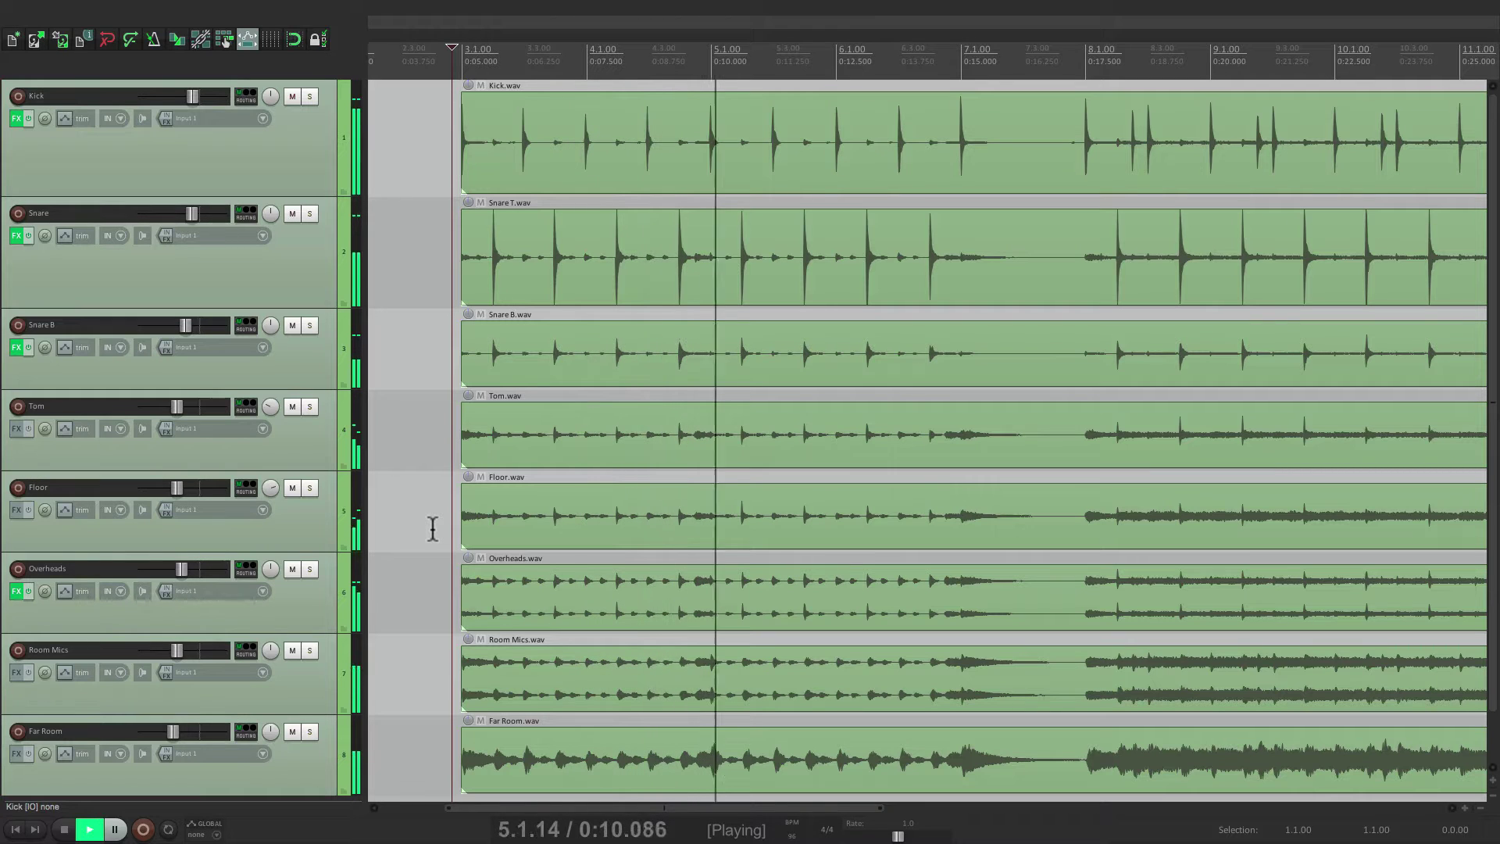
key("space")
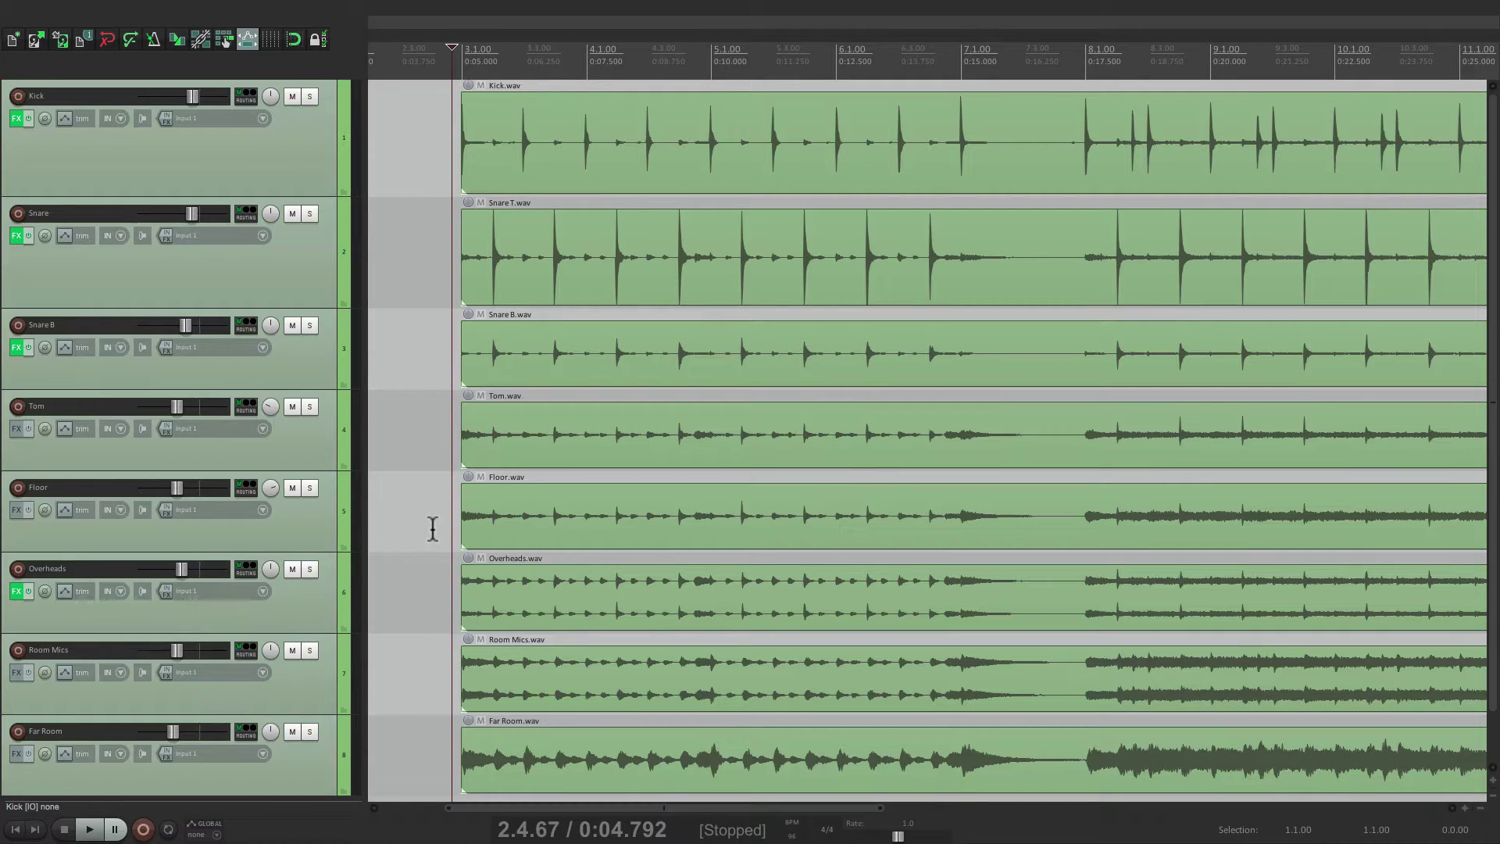
left_click(153, 39)
key("space")
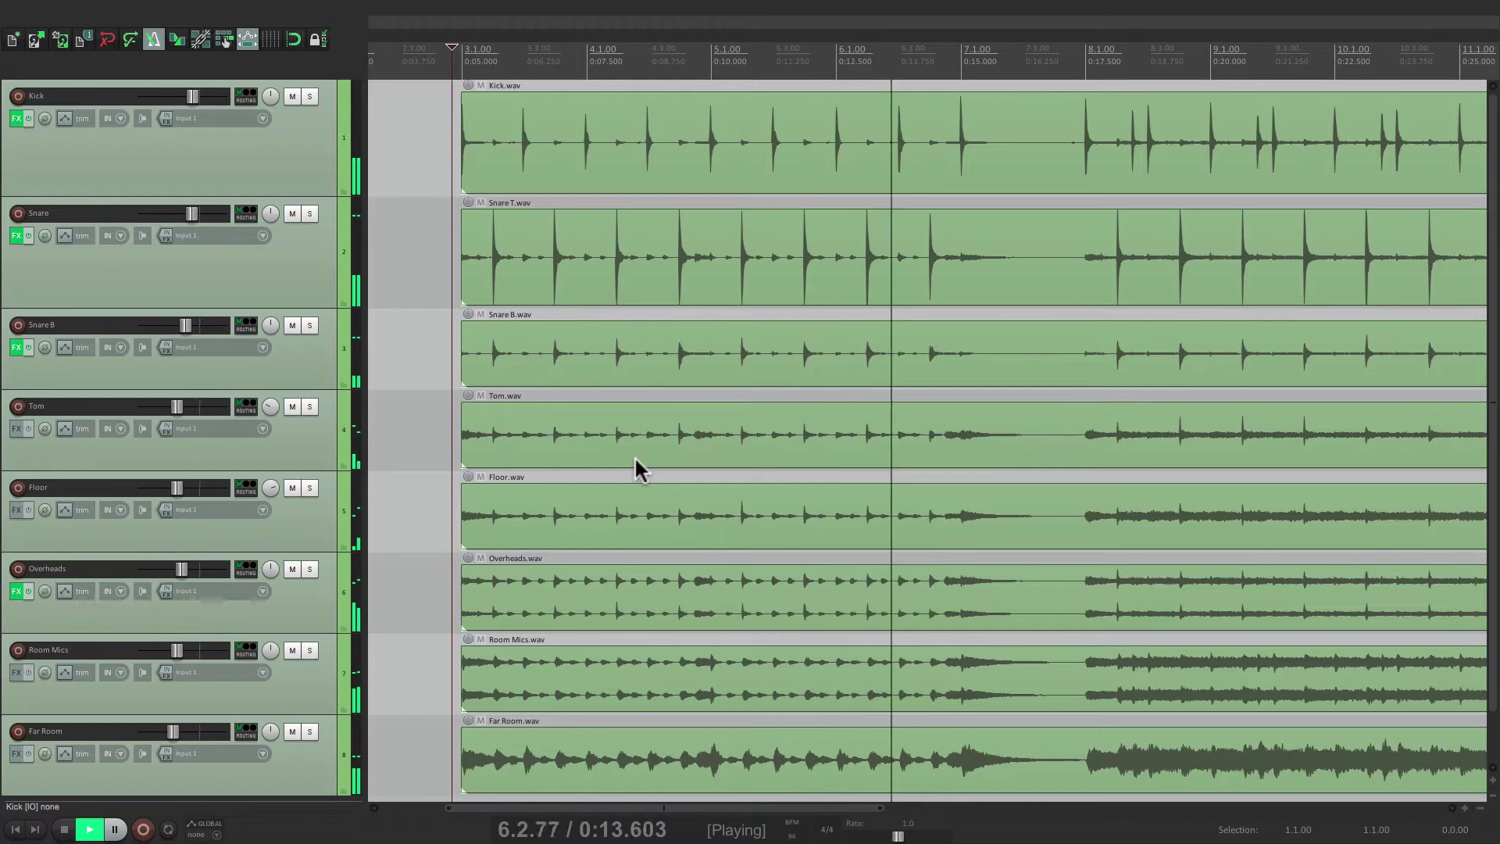
key("space")
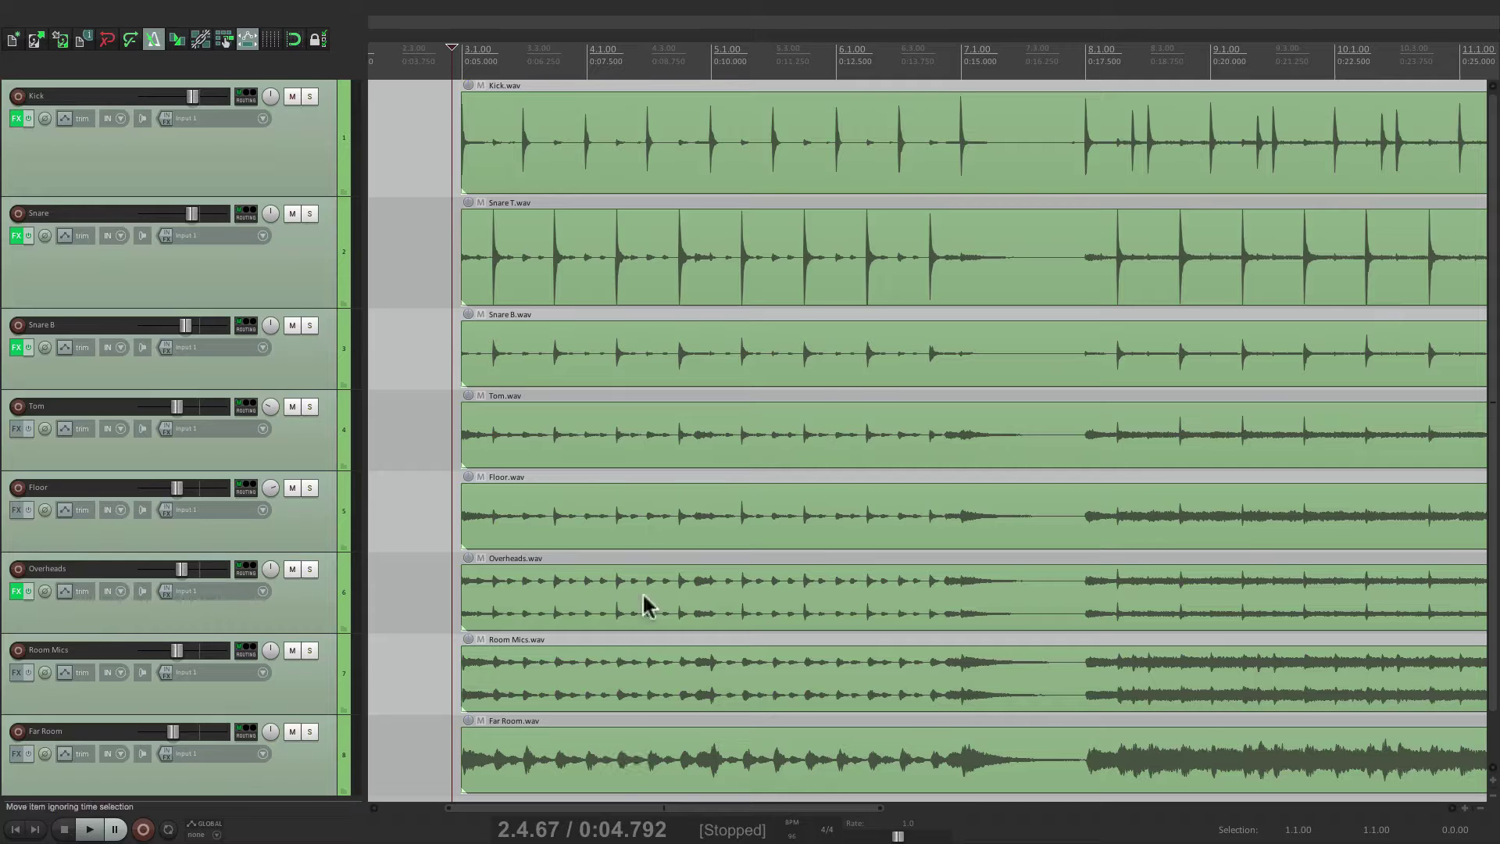
Marquee-select all eight drum items and group them via Item > Group > Group items.
left_click_drag(516, 125, 729, 757)
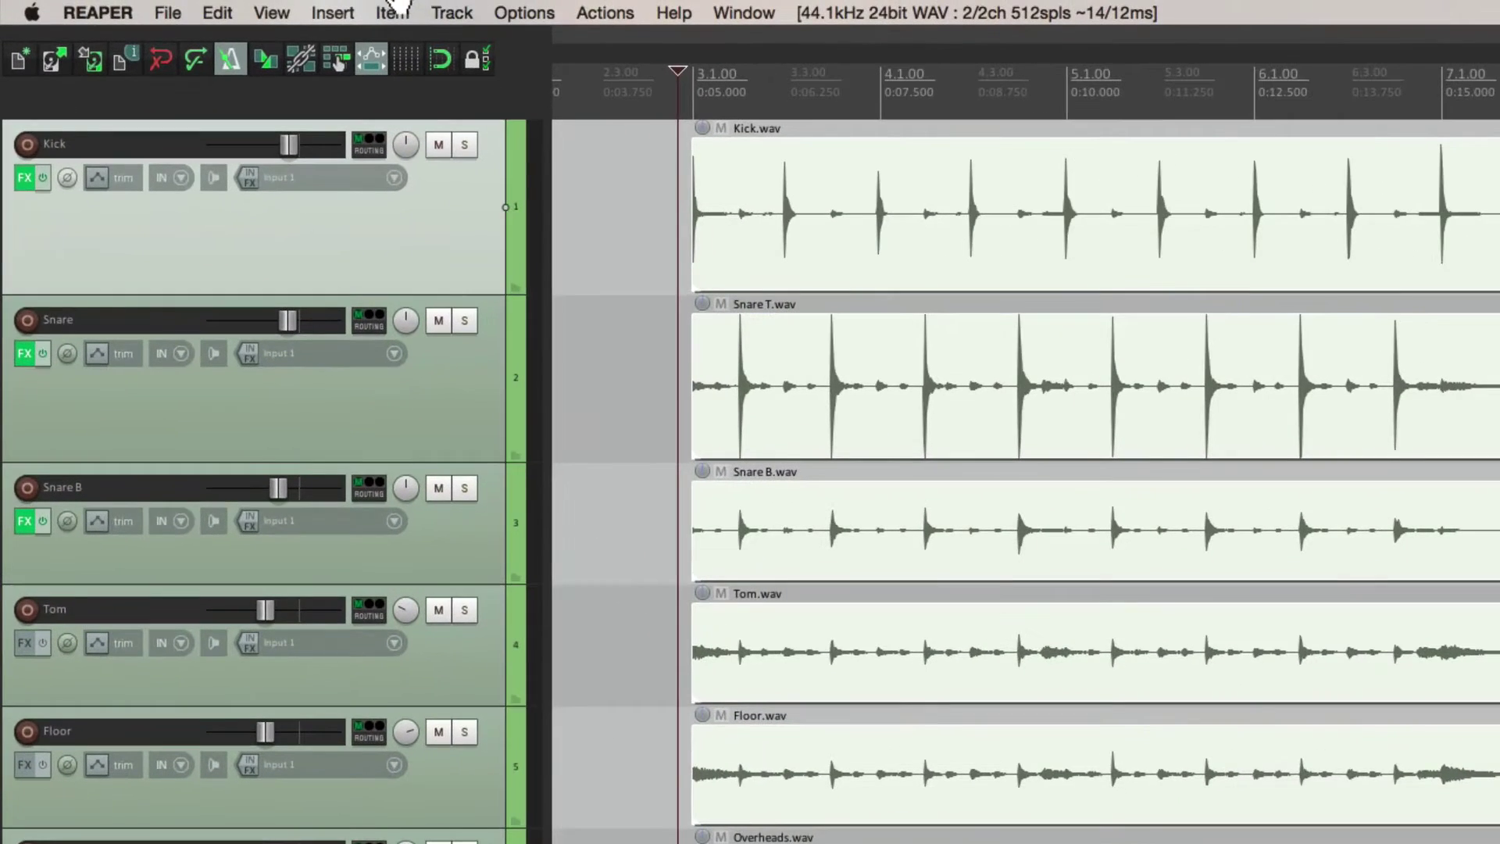
left_click(342, 9)
mouse_move(380, 327)
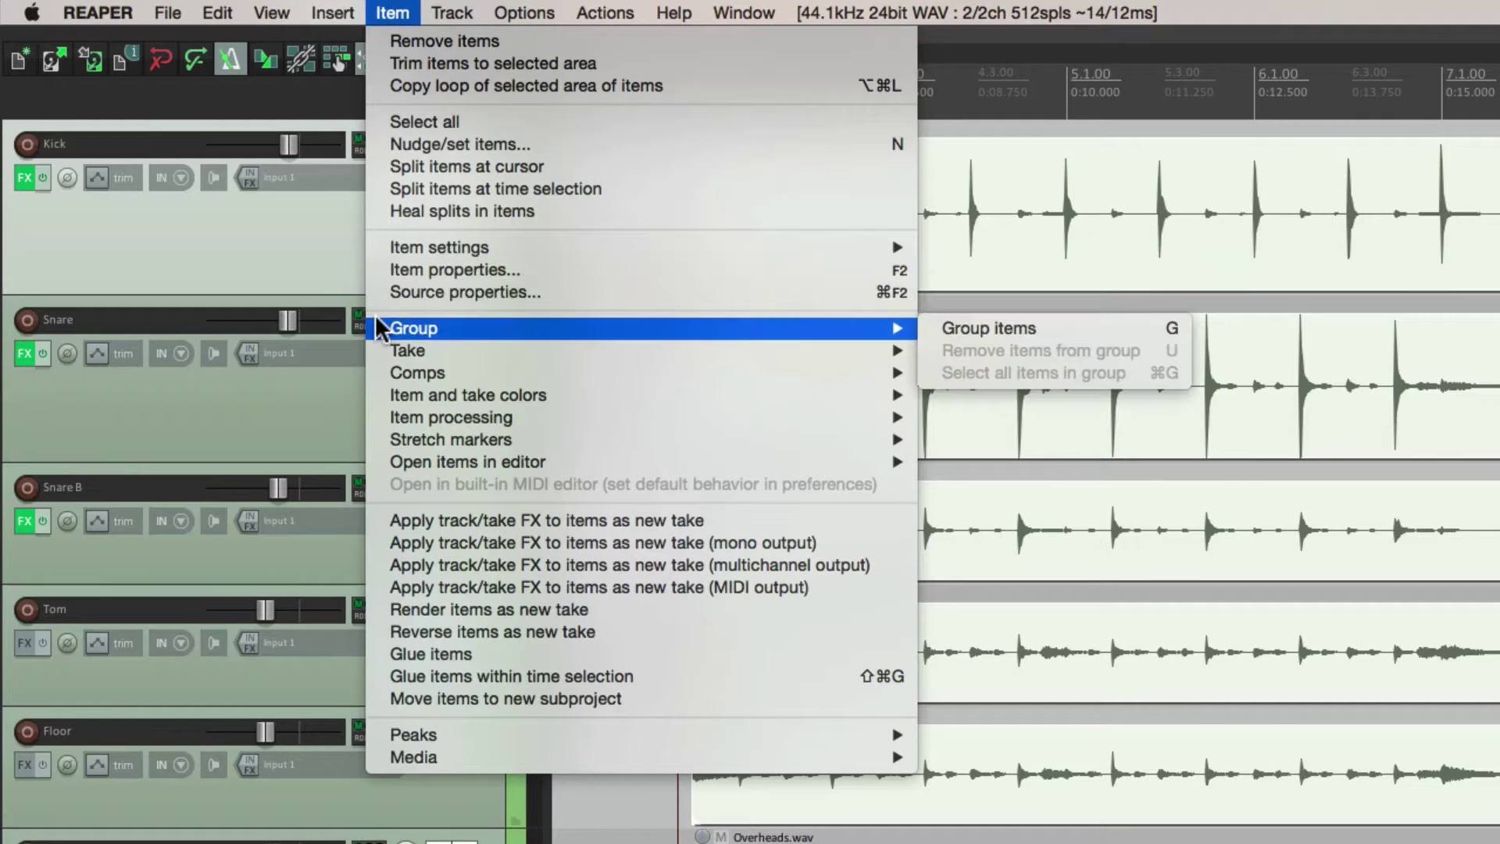
left_click(1125, 332)
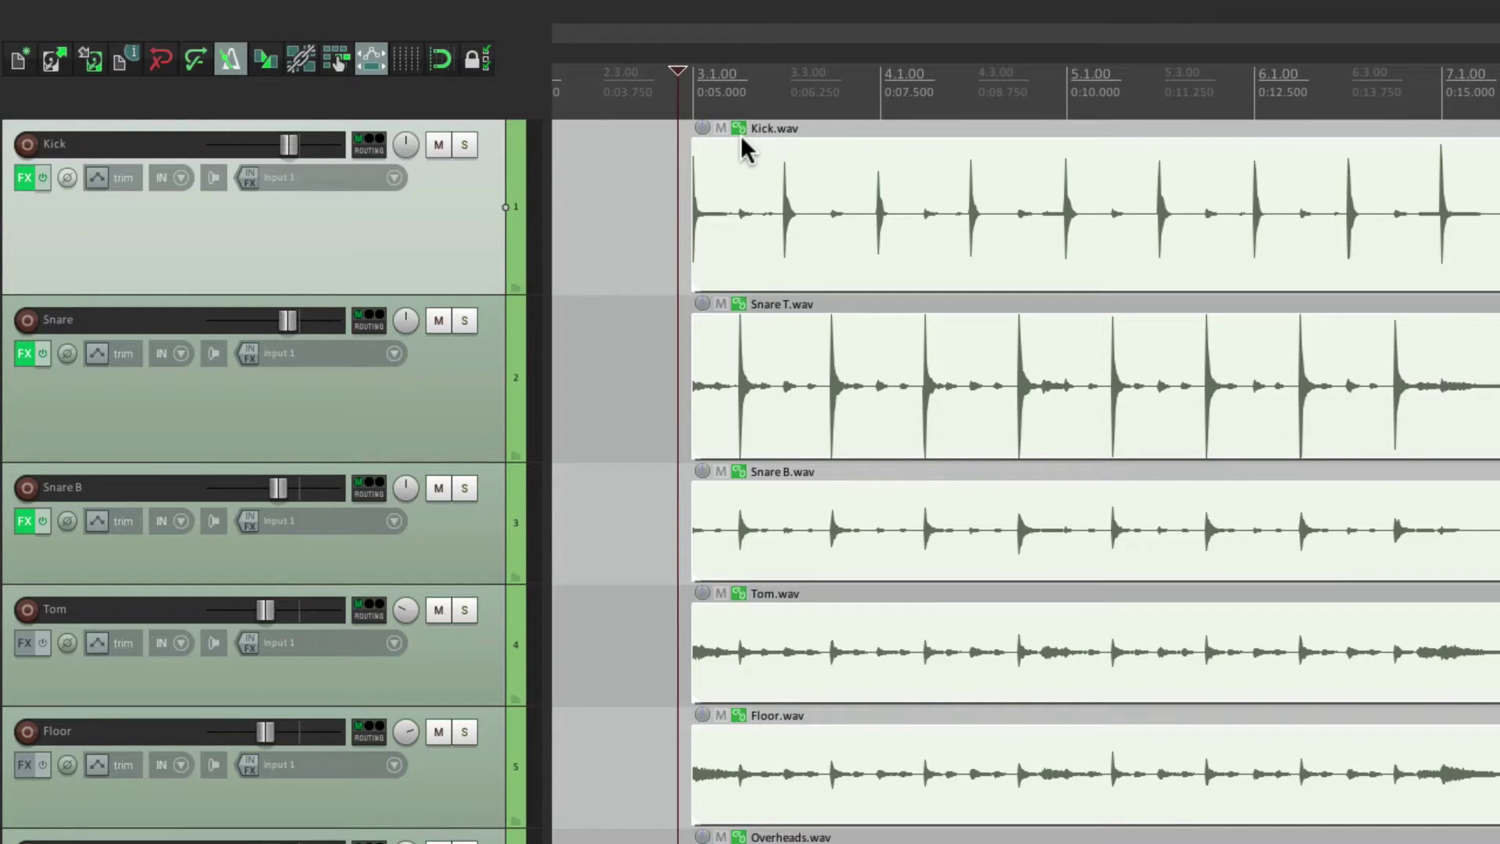
Turn item grouping on and test-drag the grouped drum items, undoing the first move.
left_click(301, 60)
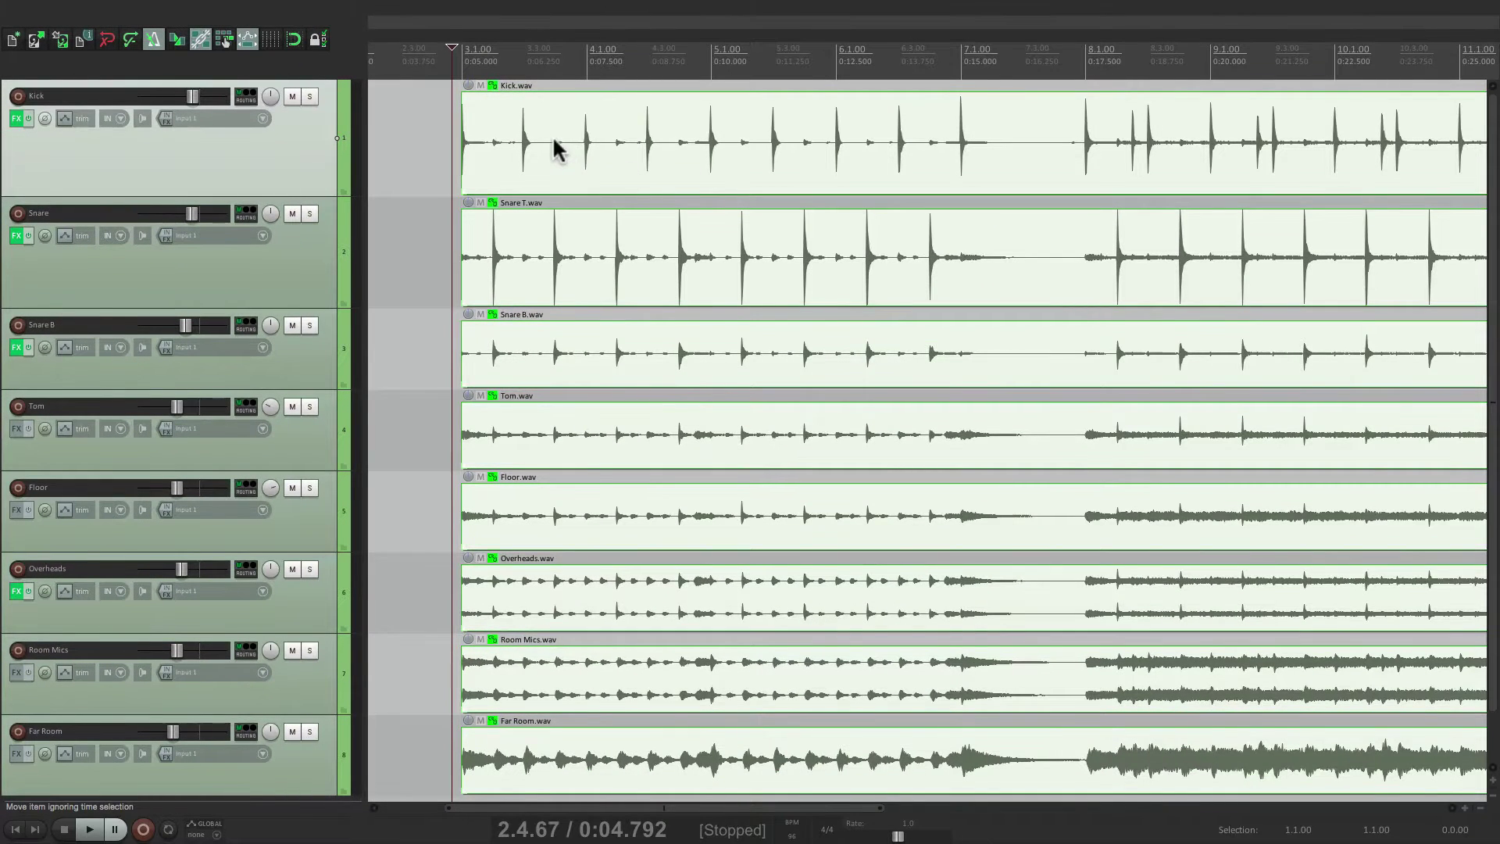
left_click_drag(557, 148, 702, 150)
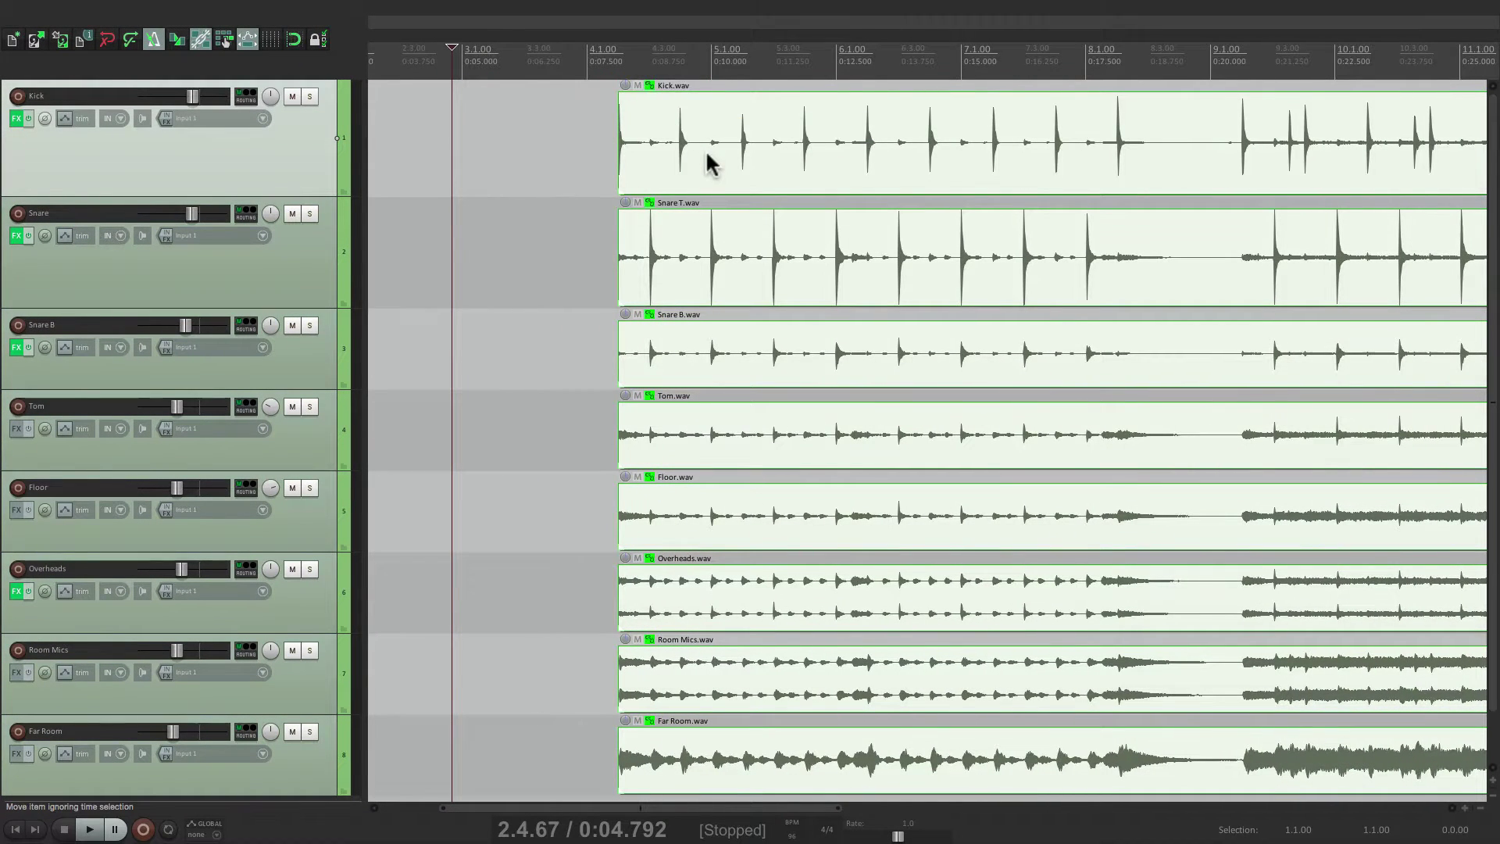
key("ctrl+z")
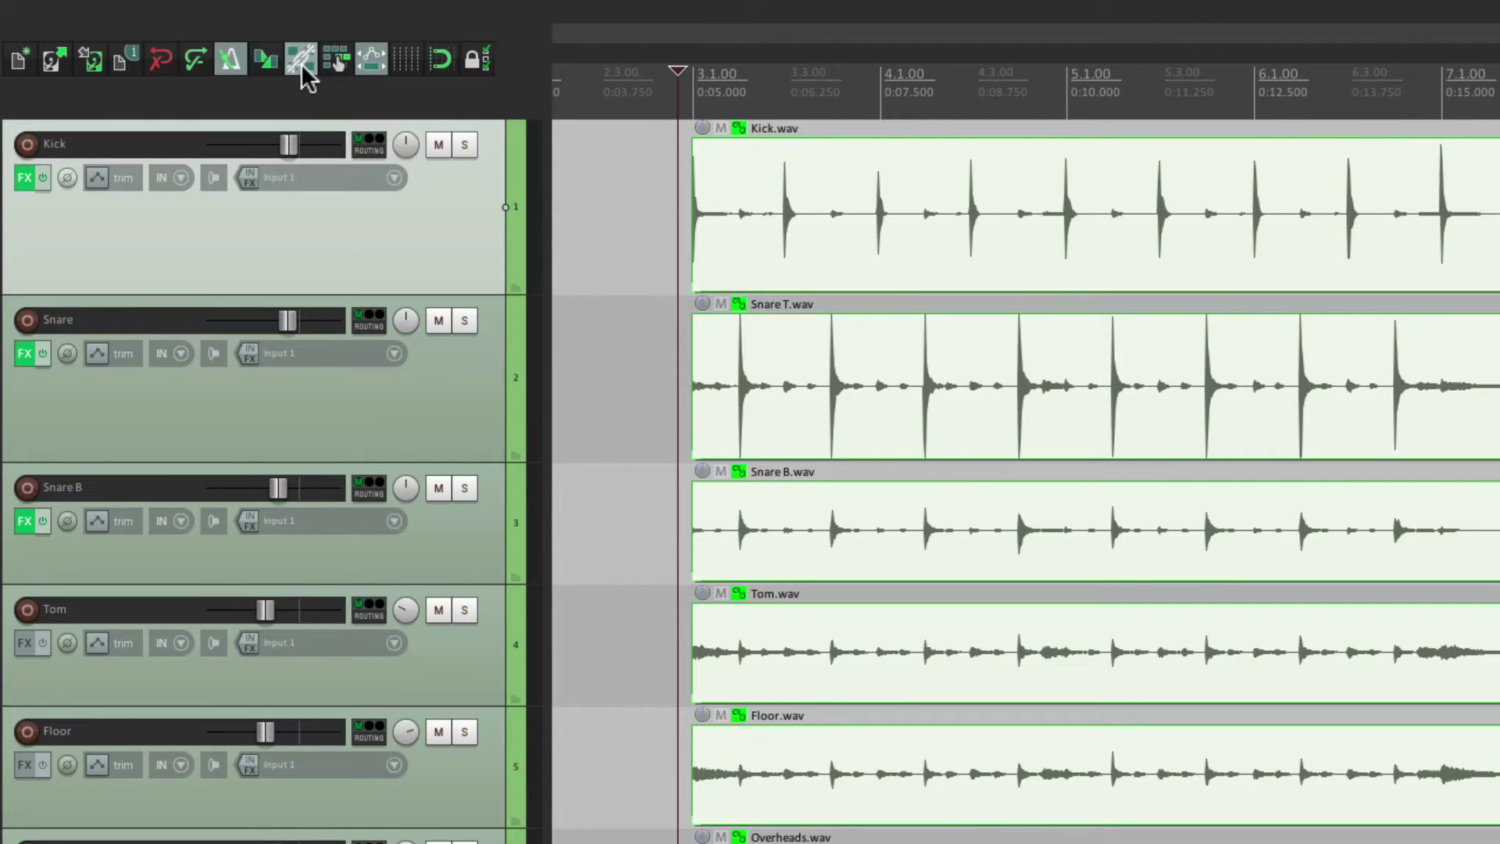
right_click(306, 77)
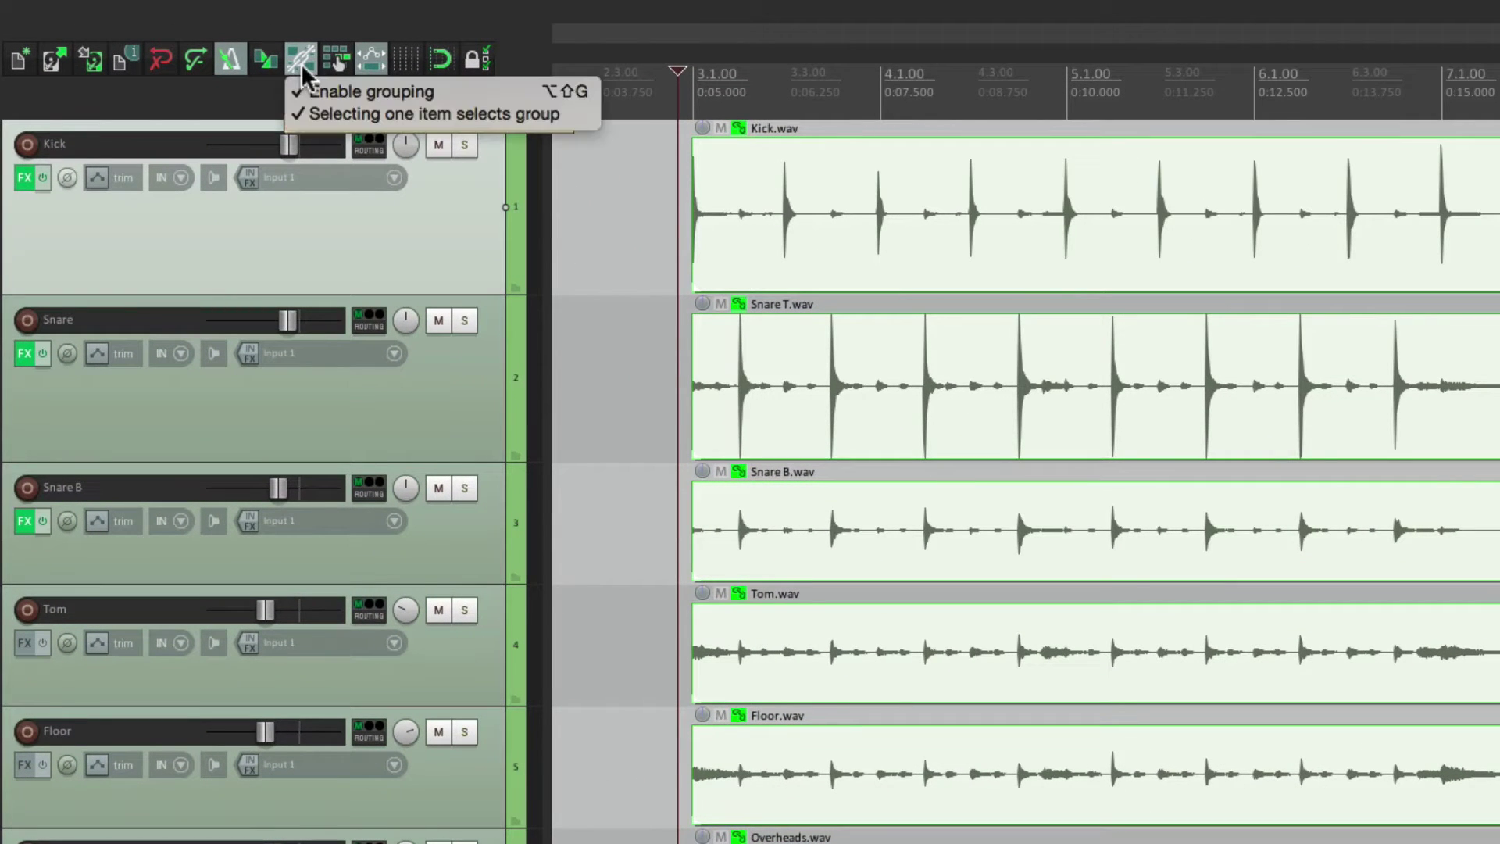
left_click(368, 251)
left_click(767, 164)
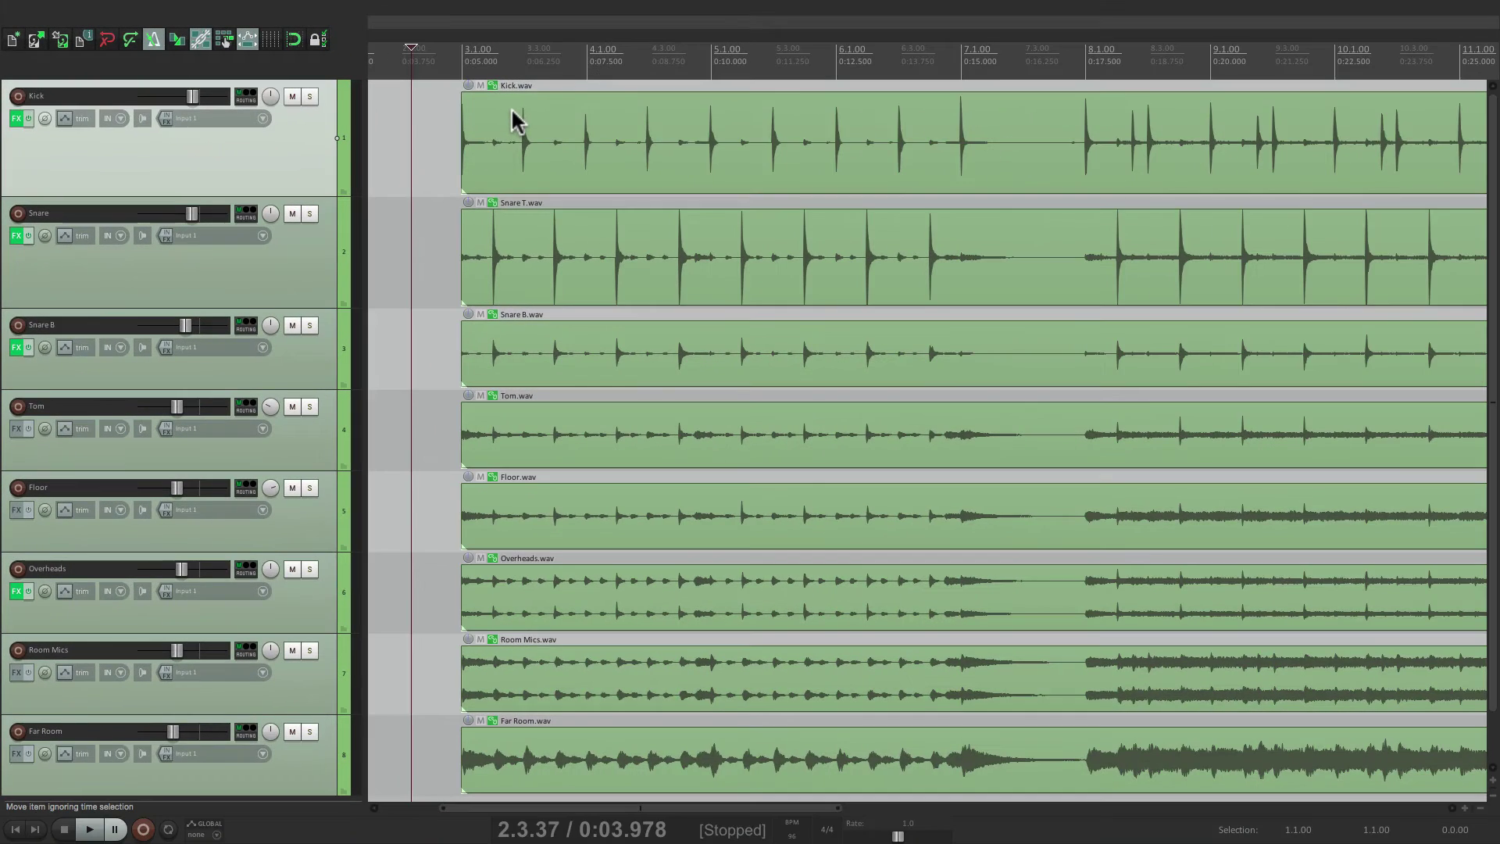
left_click_drag(750, 164, 877, 171)
left_click_drag(600, 121, 440, 125)
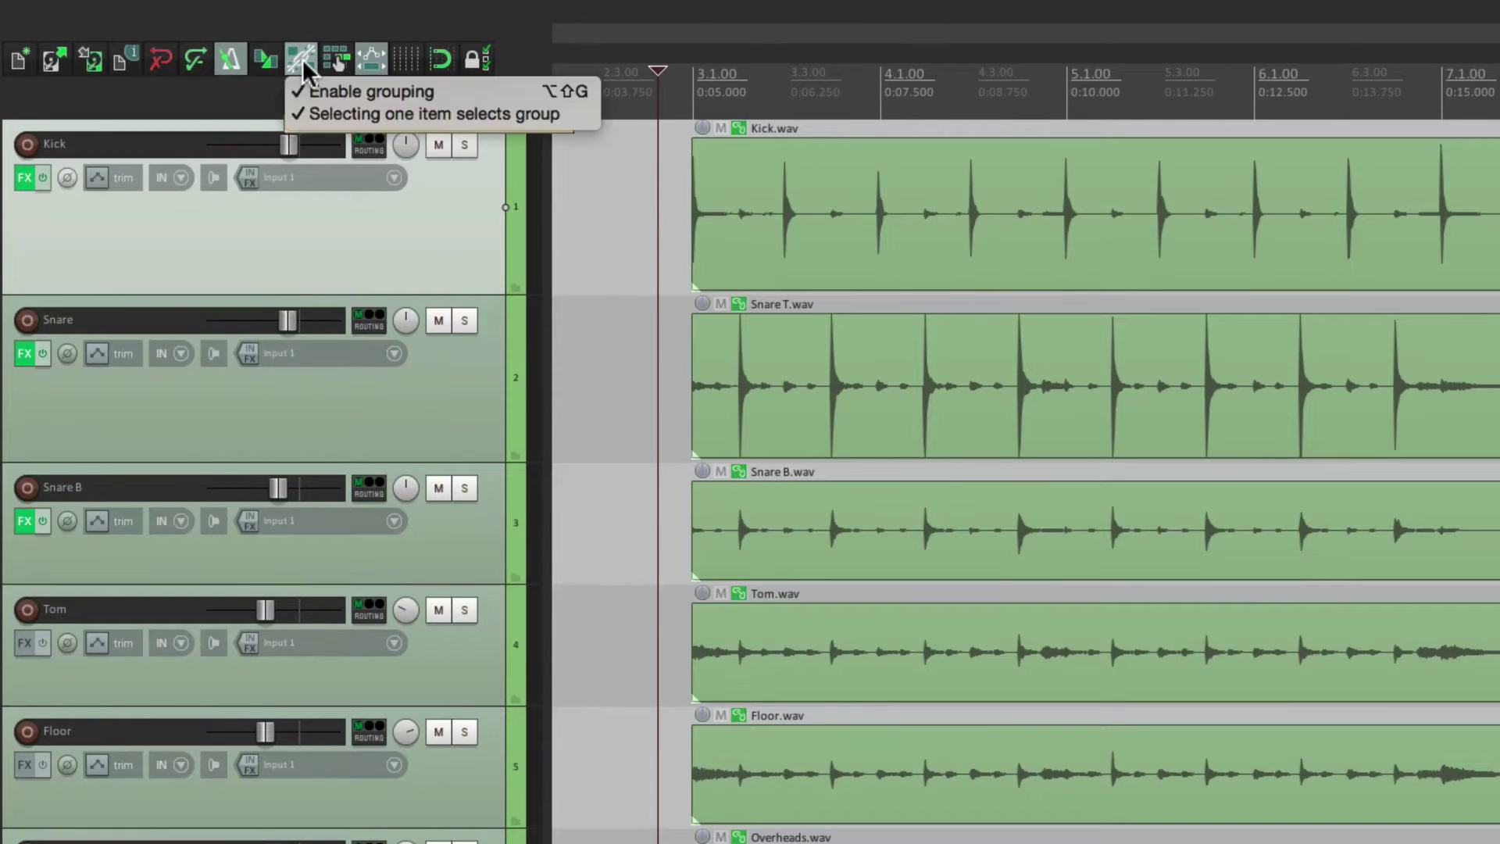
Uncheck 'Selecting one item selects group', test-move the Kick item with the group, then undo.
left_click(306, 114)
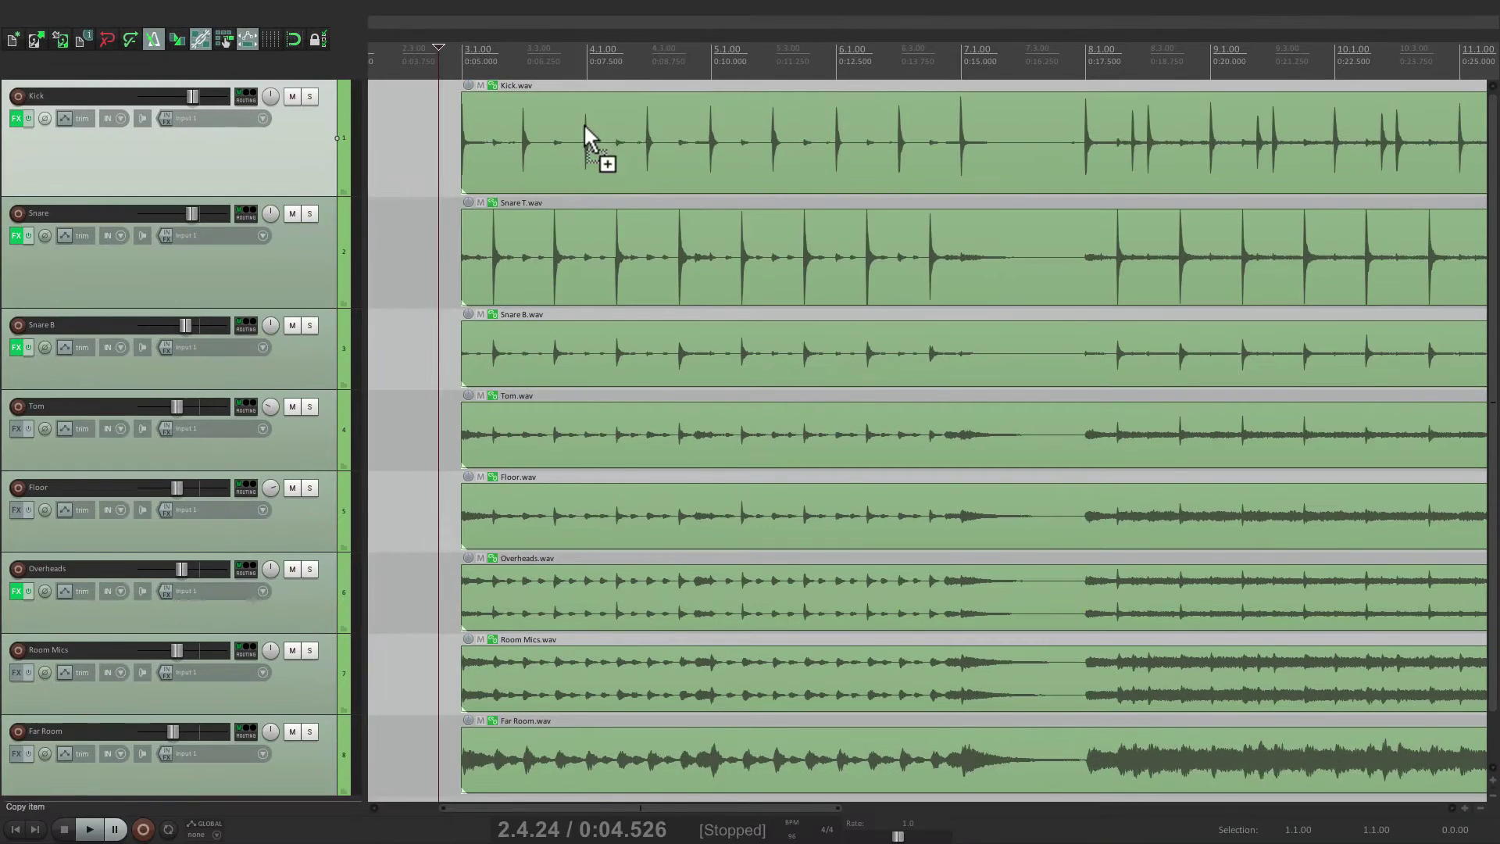
left_click(586, 134)
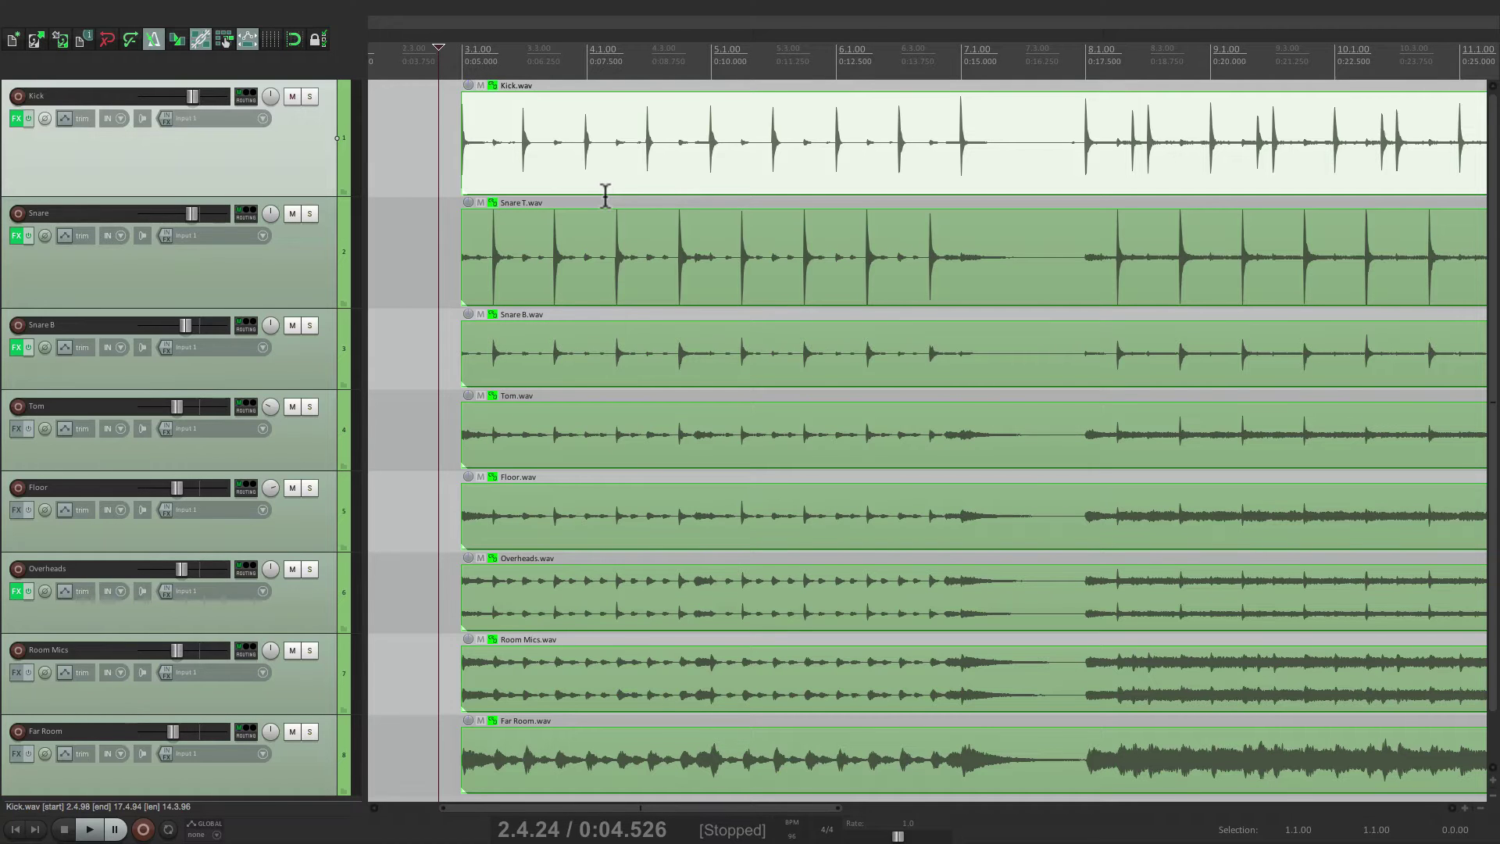
left_click_drag(563, 134, 754, 121)
key("ctrl+z")
left_click(446, 137)
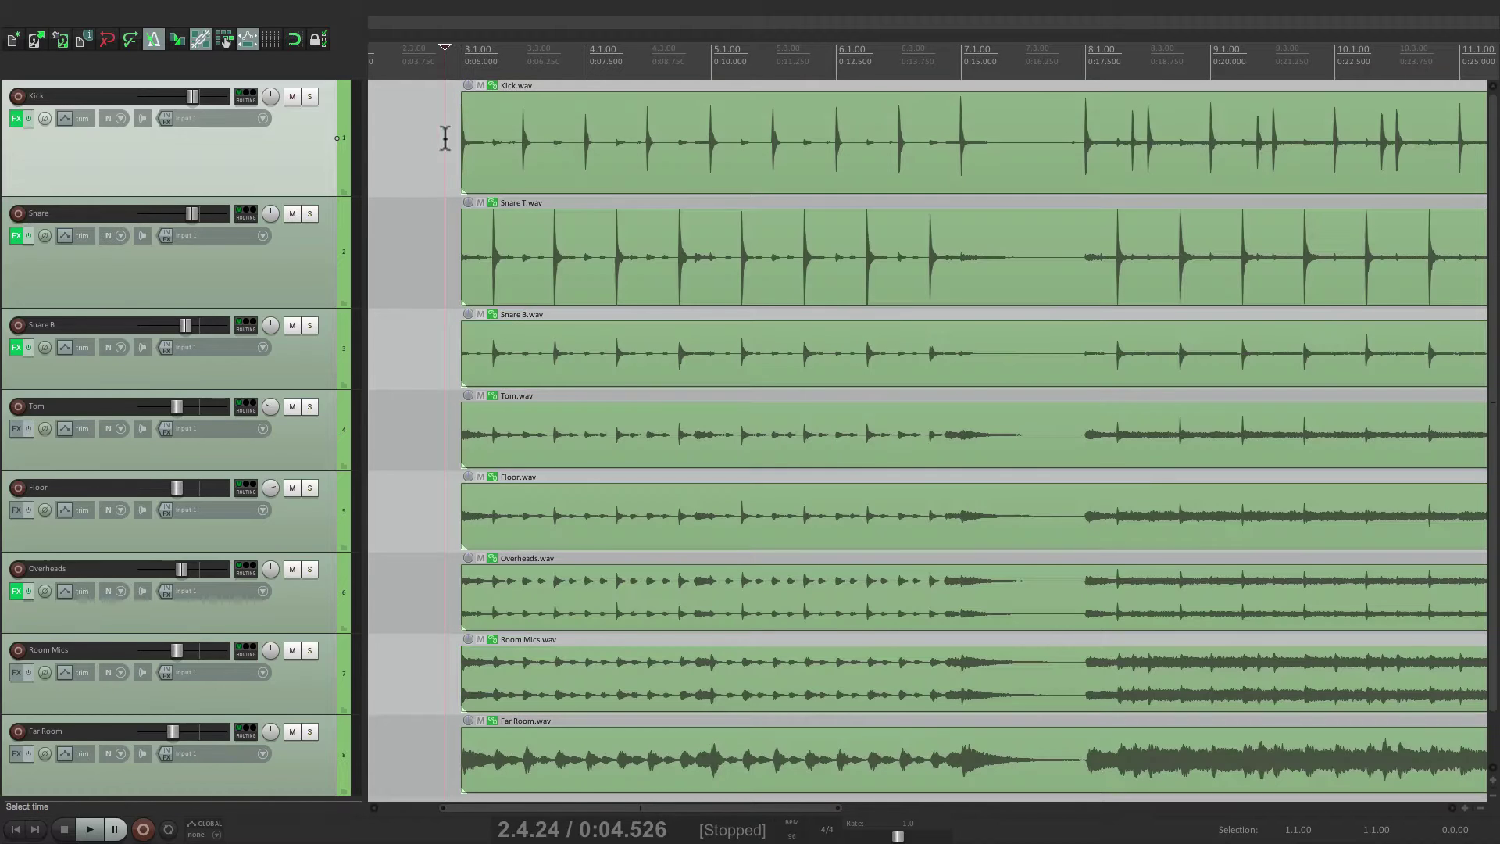
Select the Snare T.wav item and open the Dynamic split items dialog.
left_click(574, 128)
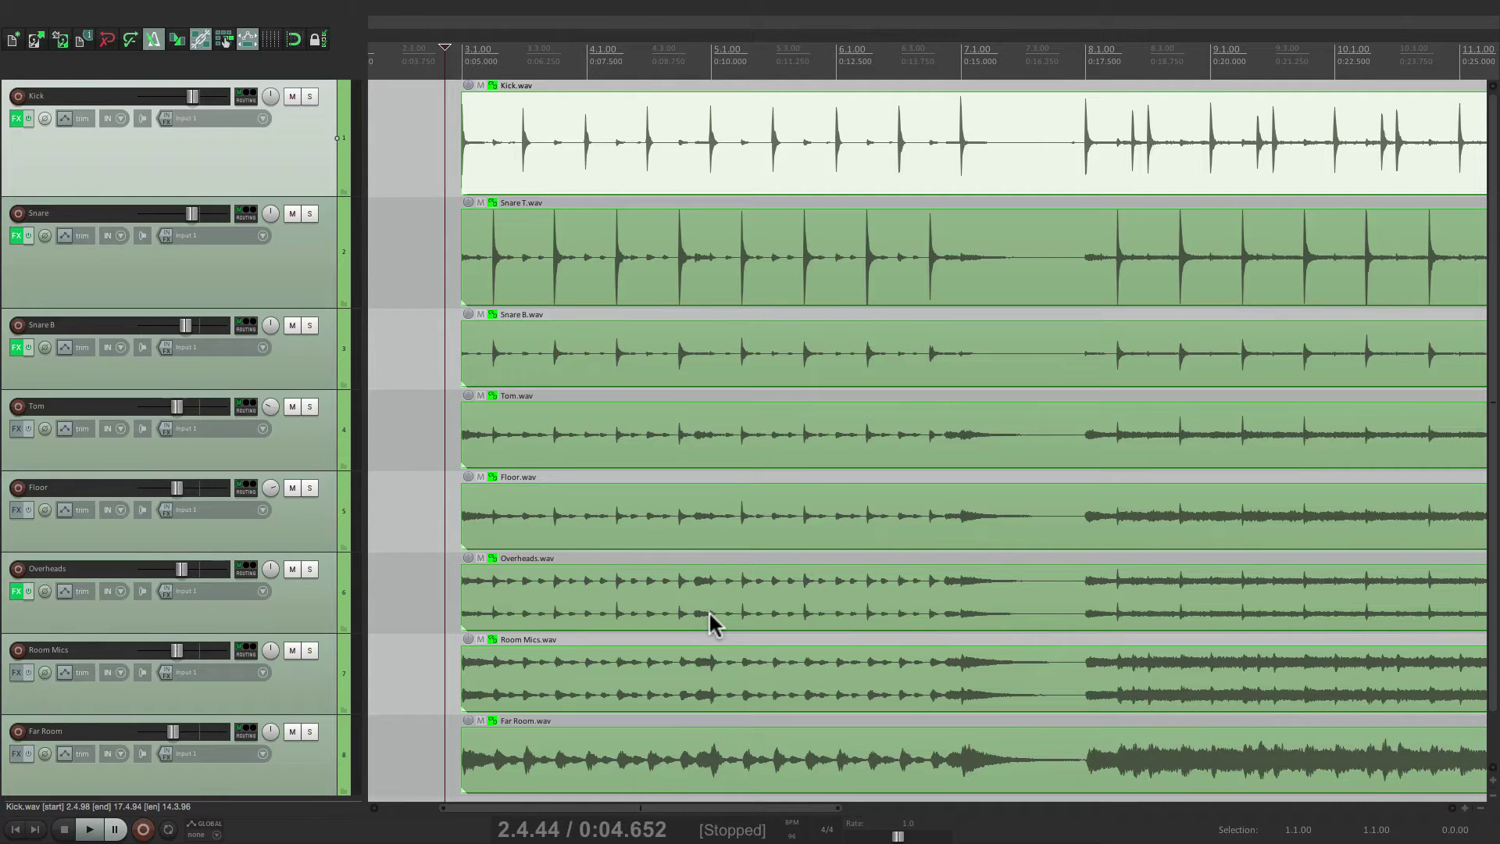
left_click(645, 244)
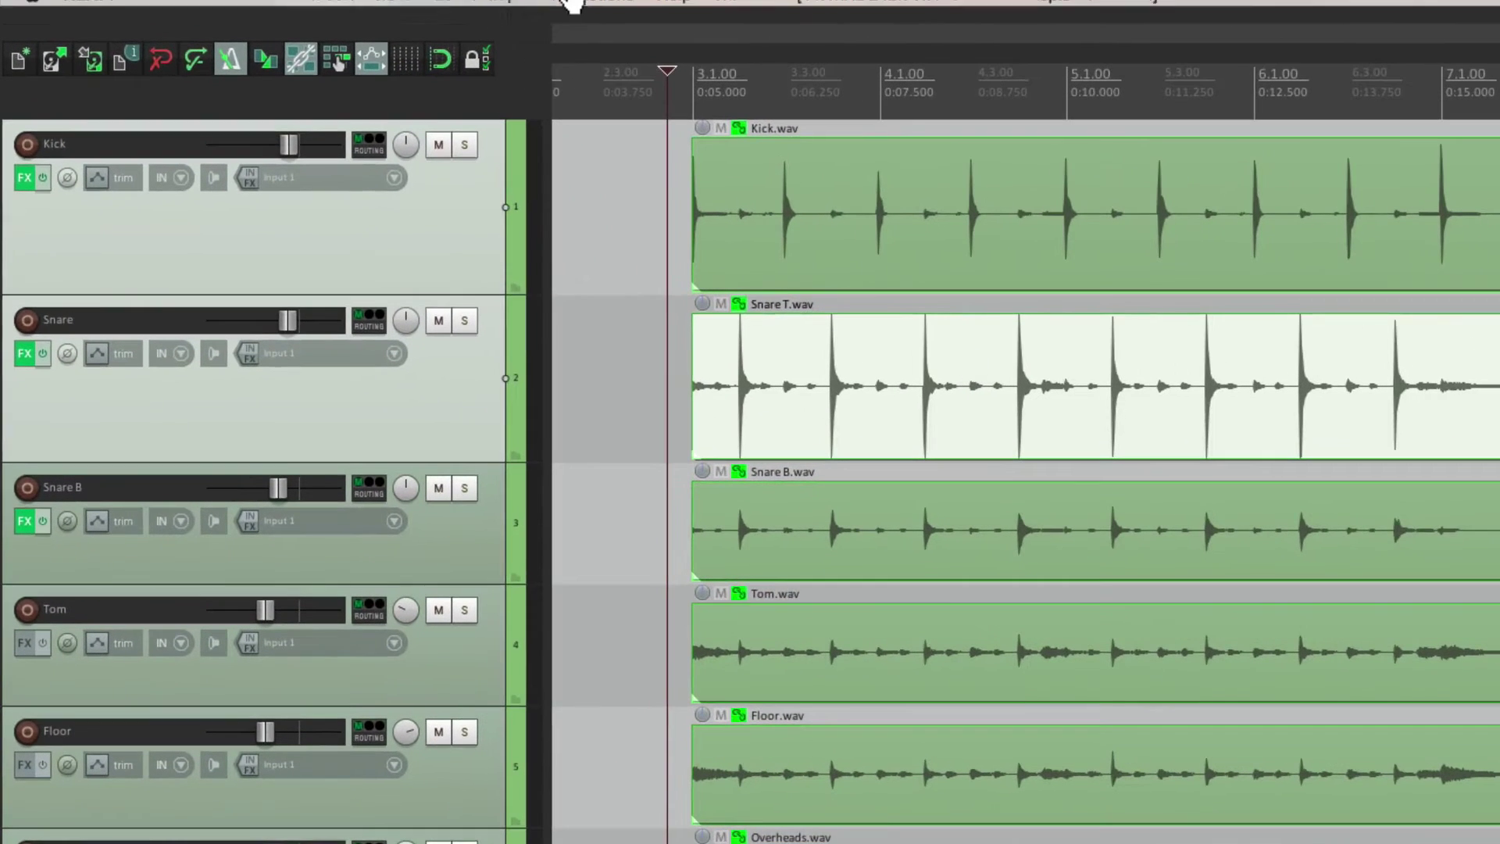
left_click(271, 12)
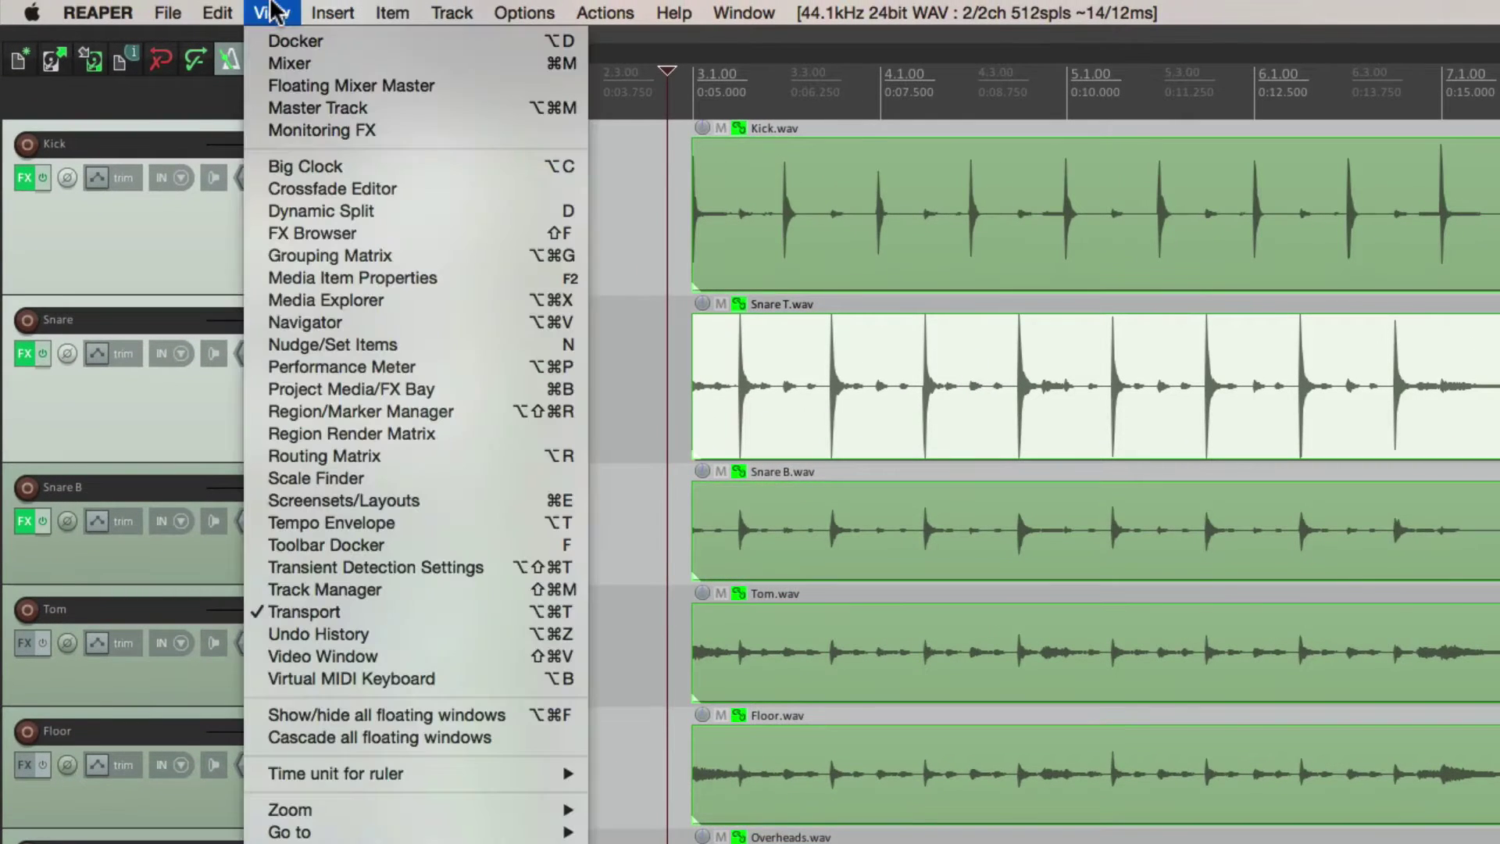
left_click(249, 211)
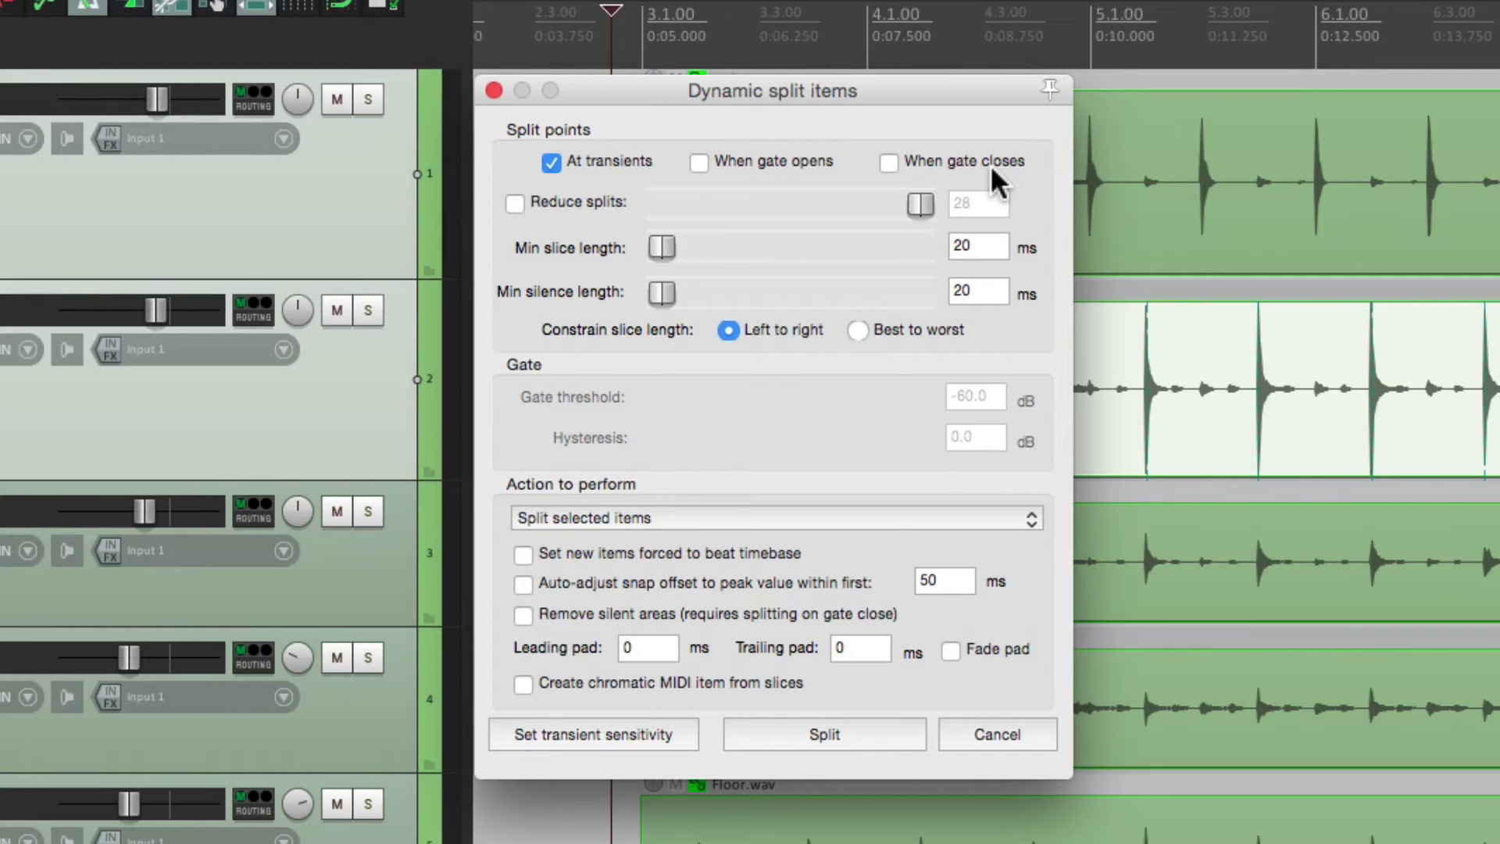
Open the transient detection settings, rearrange both windows, and toggle the threshold display off and on.
left_click(612, 733)
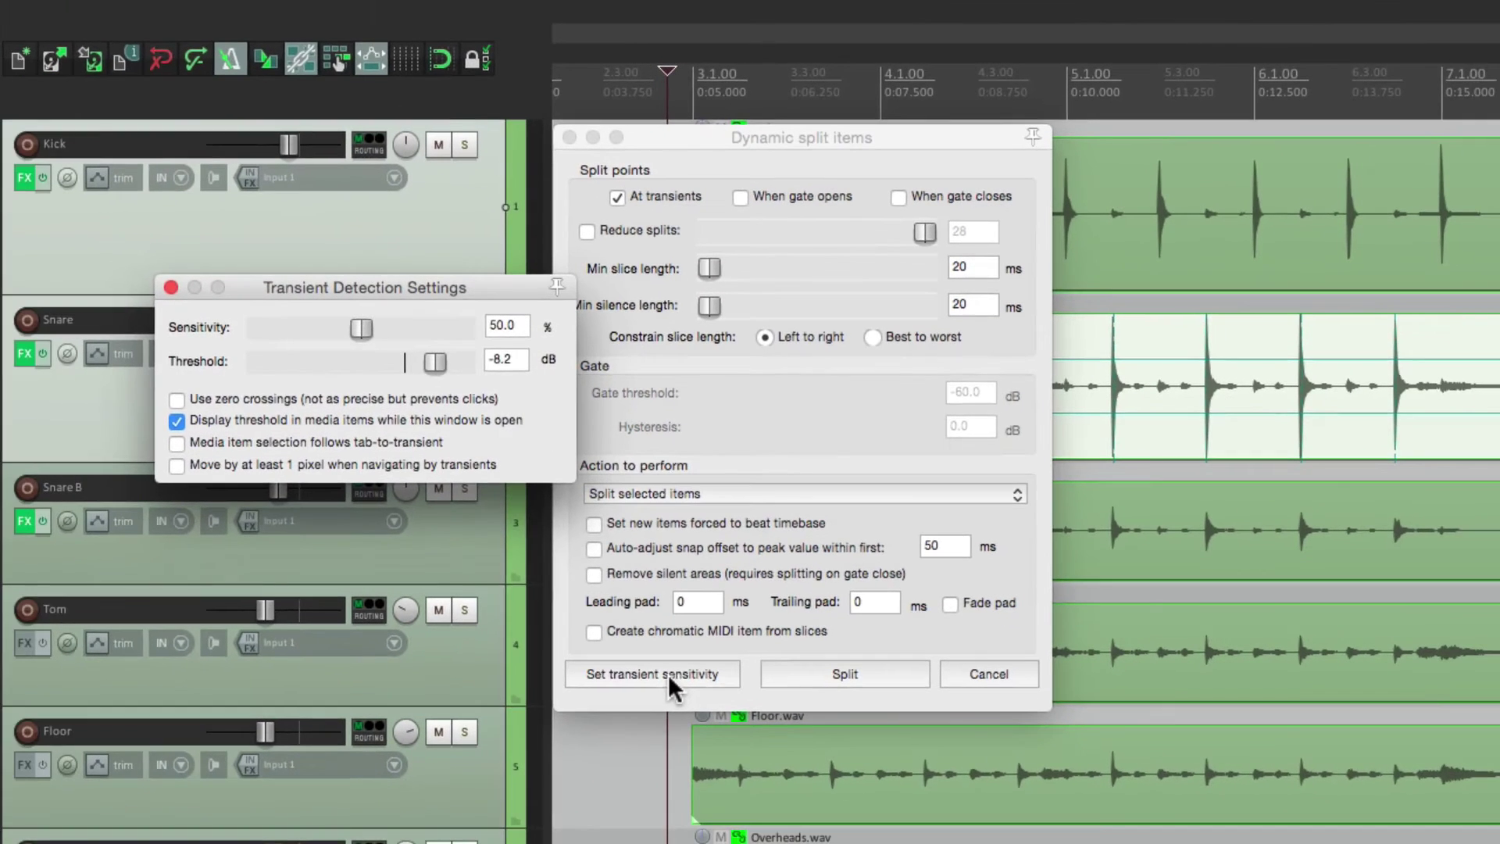
left_click_drag(689, 129, 253, 568)
left_click_drag(314, 289, 419, 301)
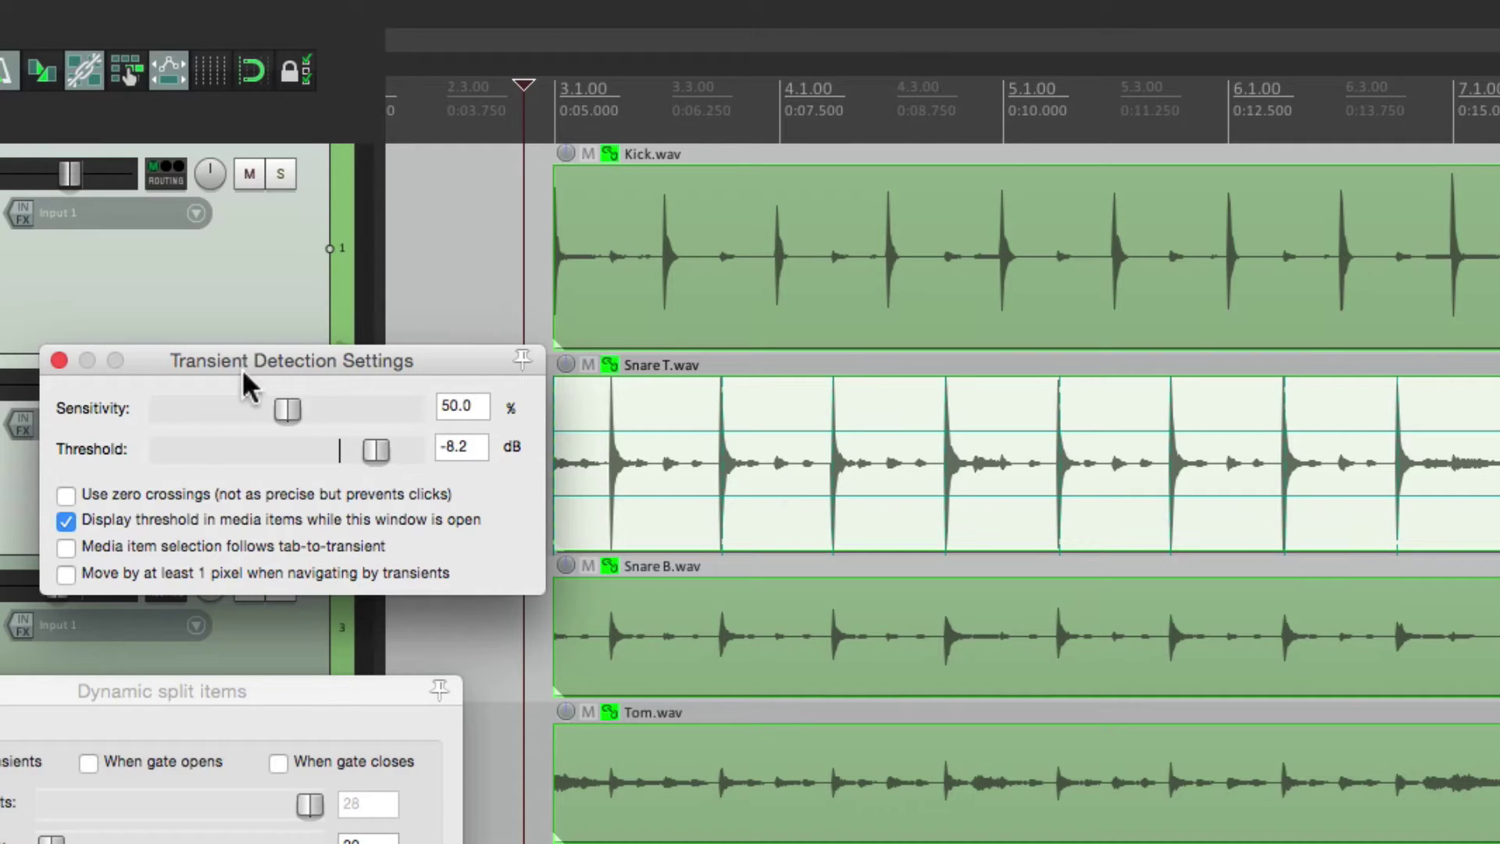
left_click(66, 521)
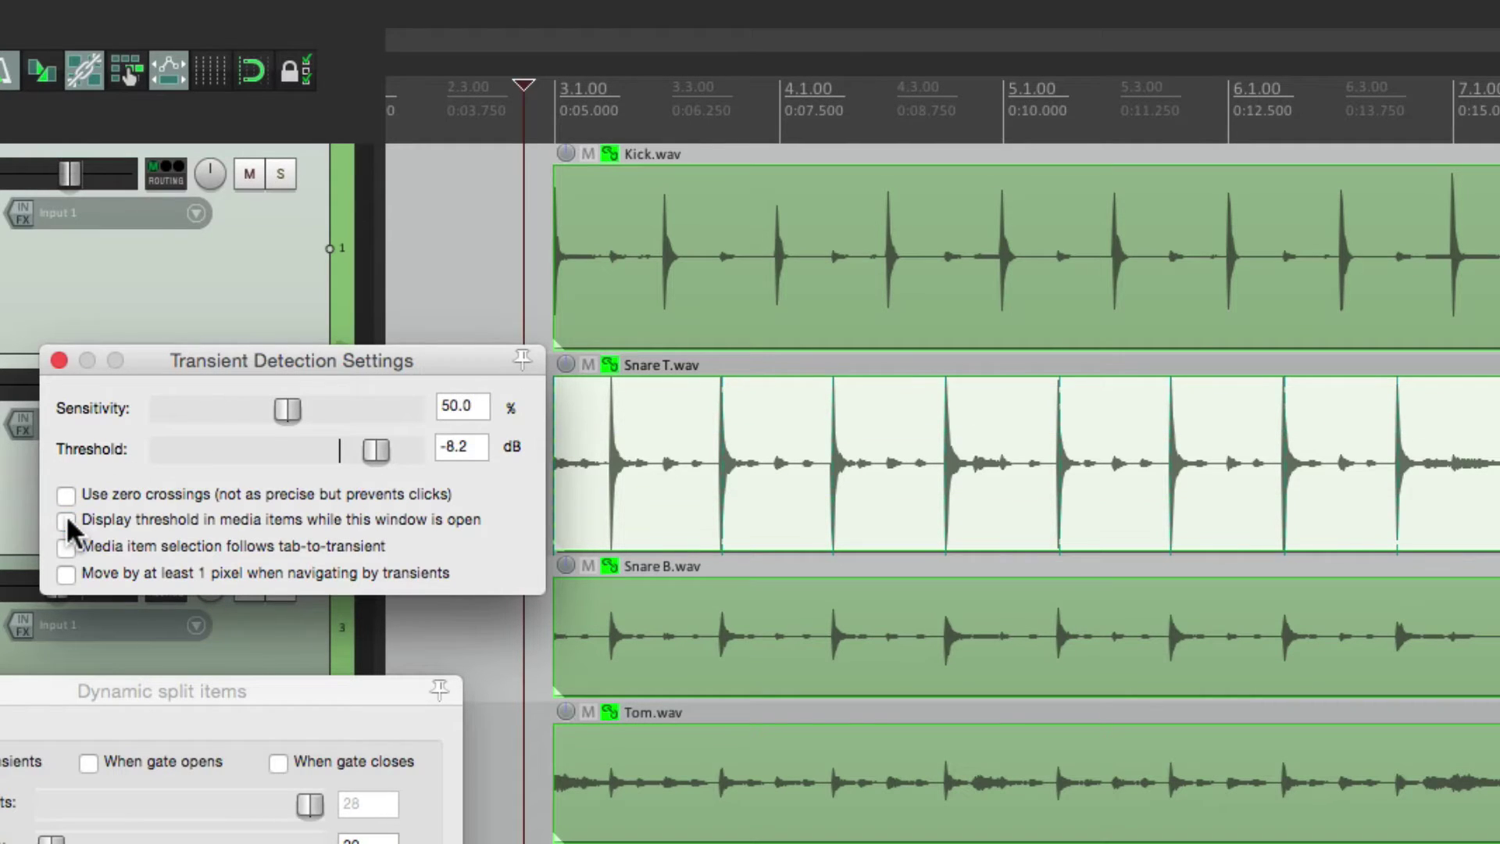
left_click(67, 521)
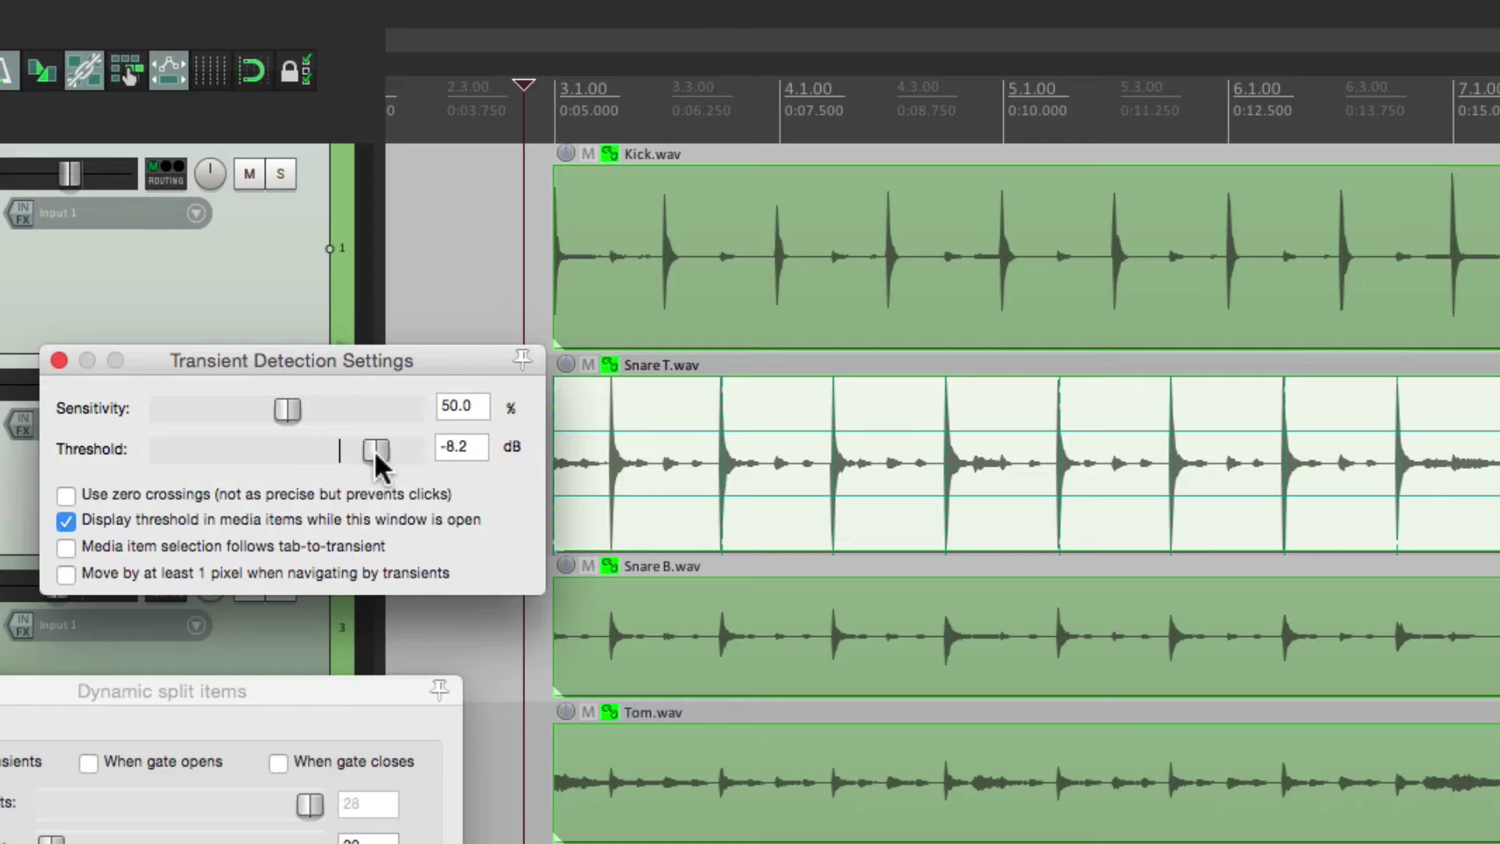
Adjust the transient threshold back to -8.3 dB and close the settings window.
mouse_move(375, 449)
left_mouse_down()
mouse_move(401, 447)
mouse_move(383, 449)
left_mouse_up()
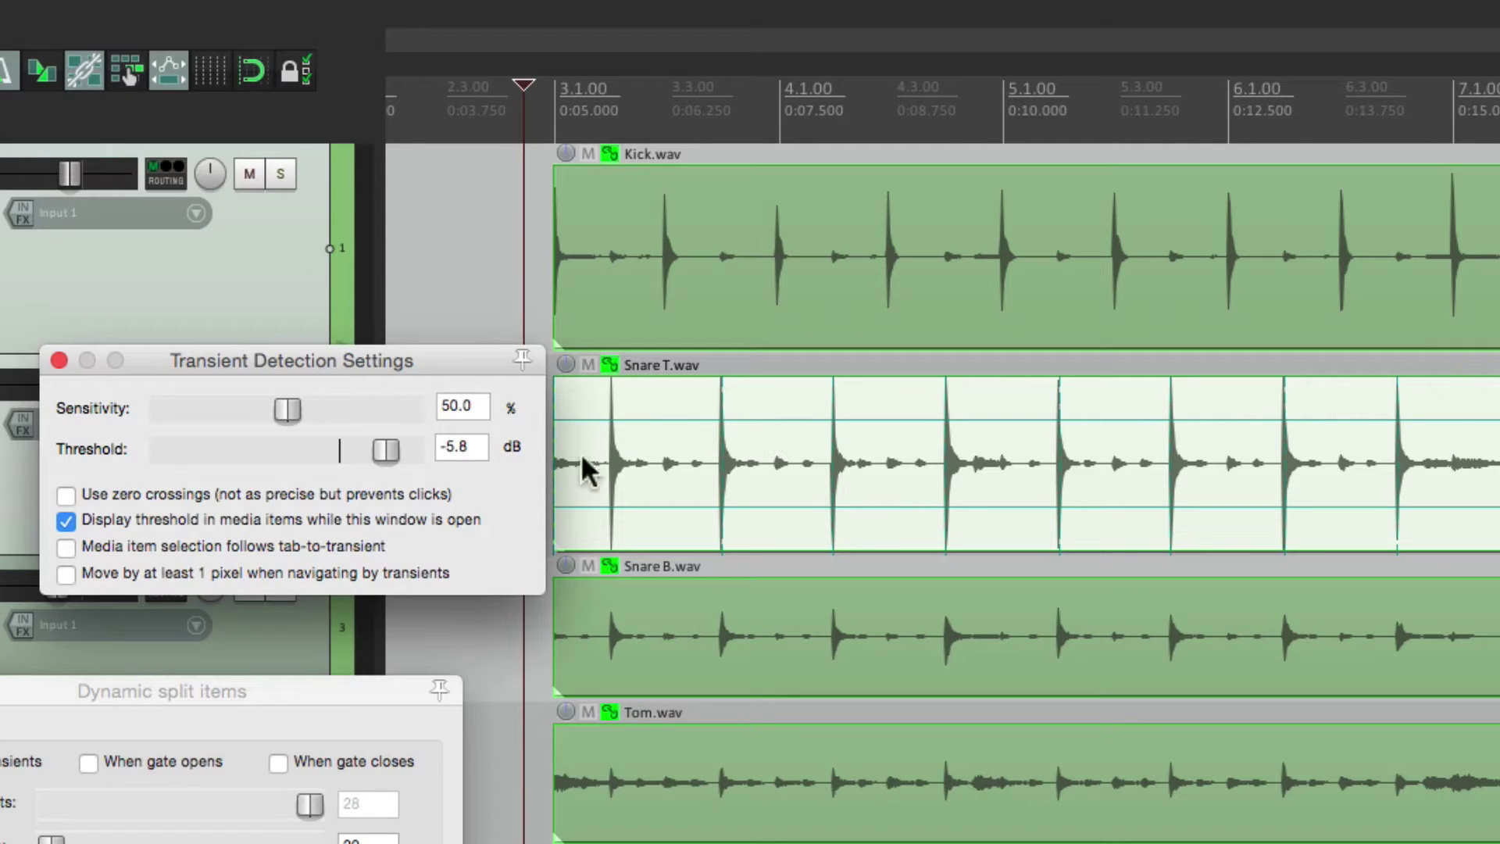
left_click_drag(386, 449, 310, 450)
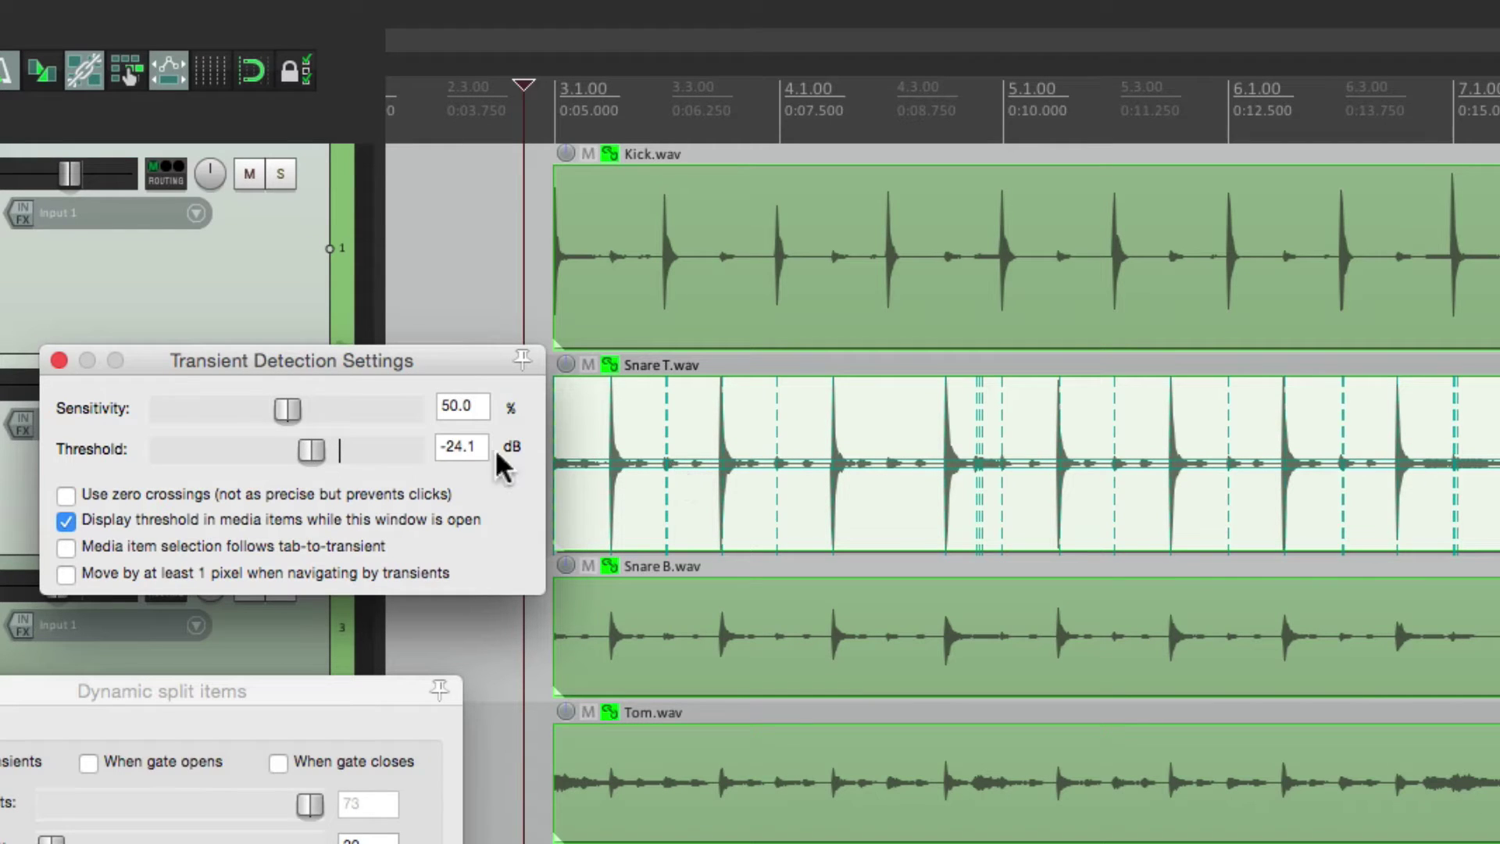
left_click_drag(318, 451, 376, 447)
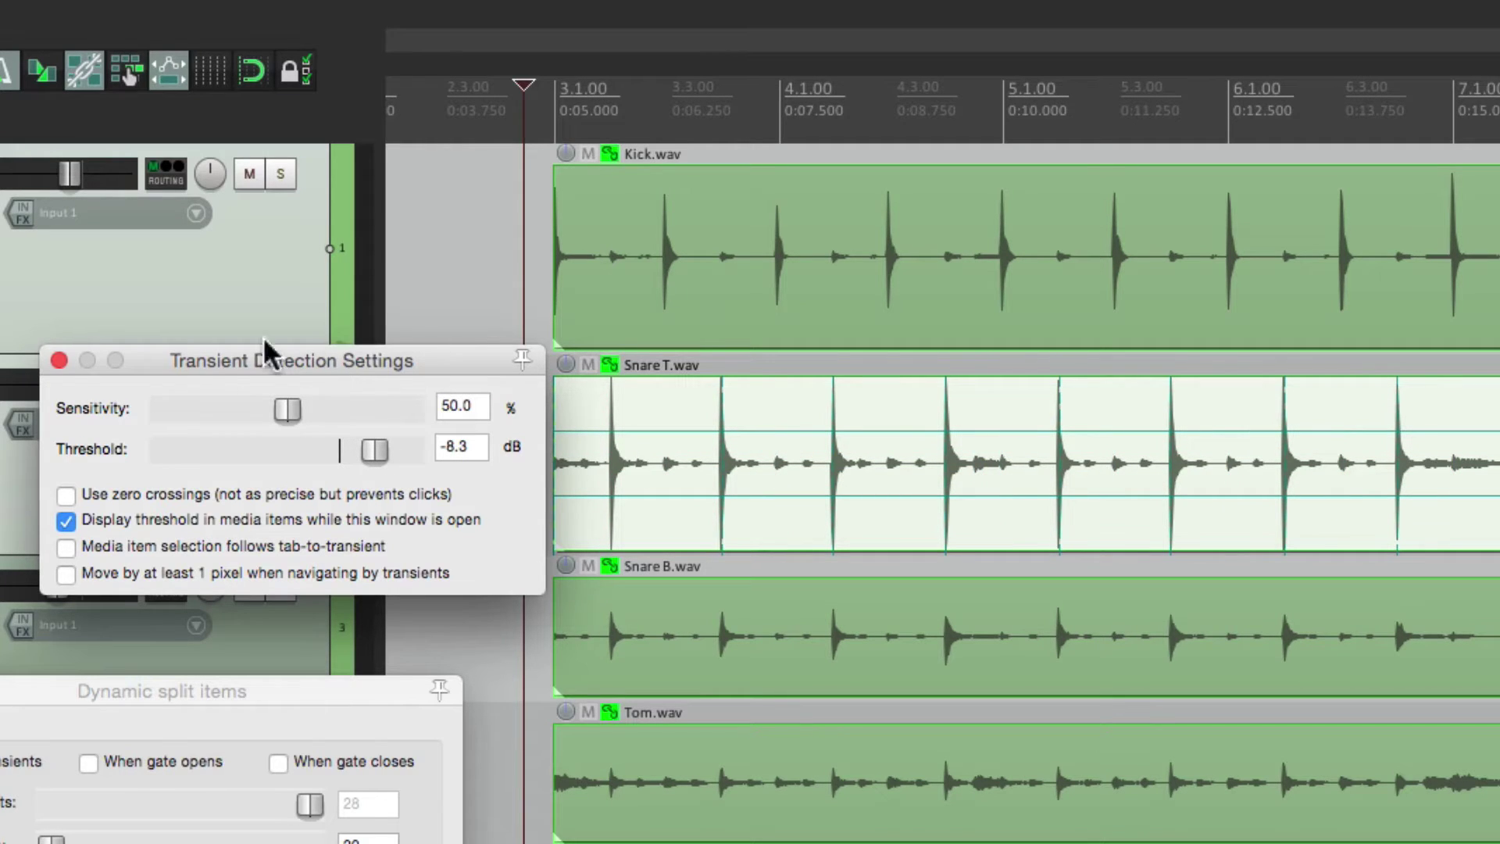
left_click(58, 360)
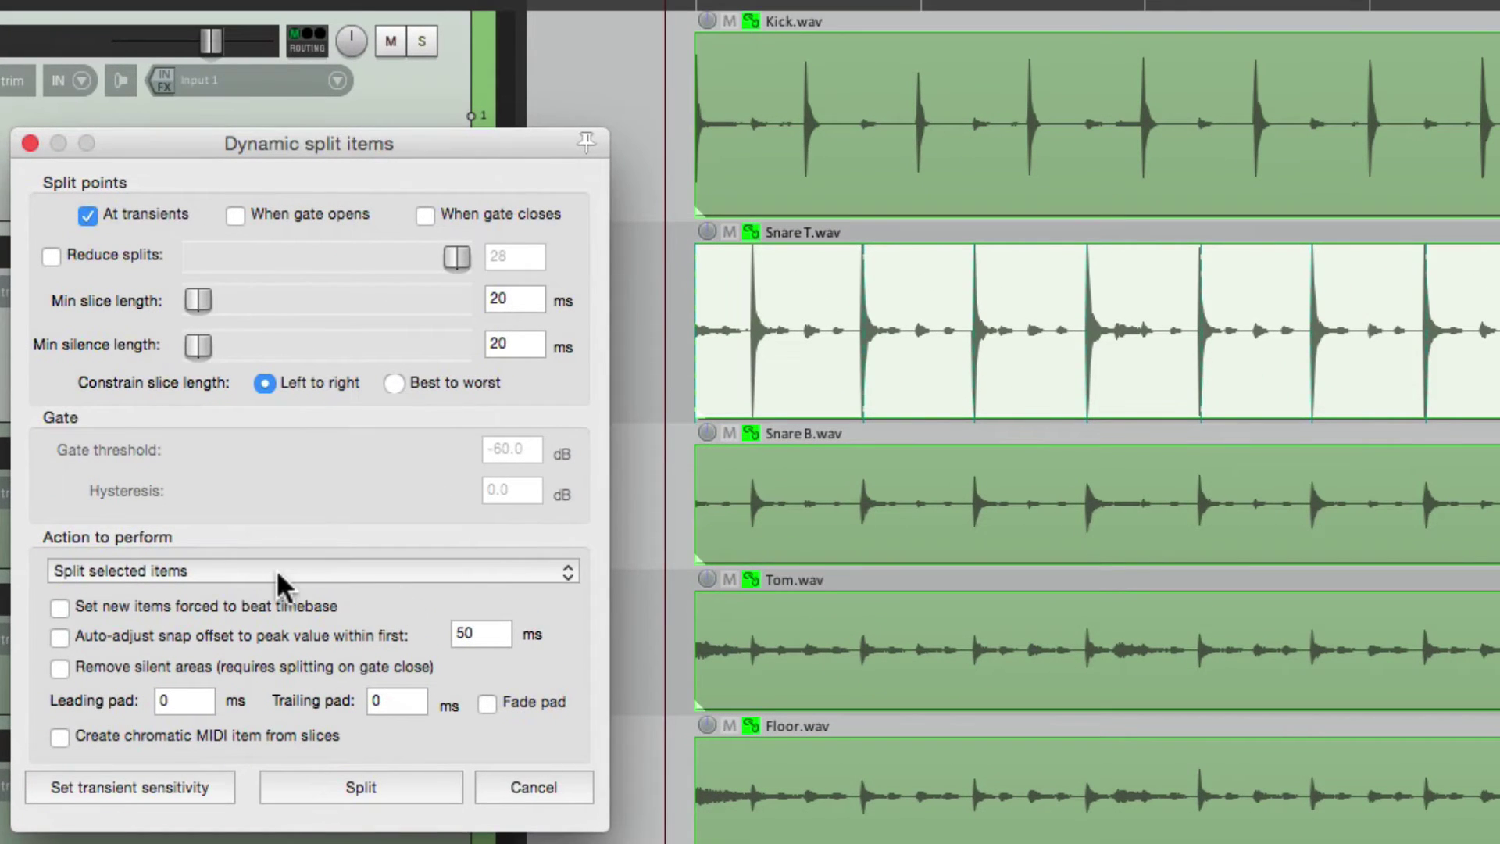
Write stretch markers at the Snare T transients, test nudging one, then undo.
left_click(275, 569)
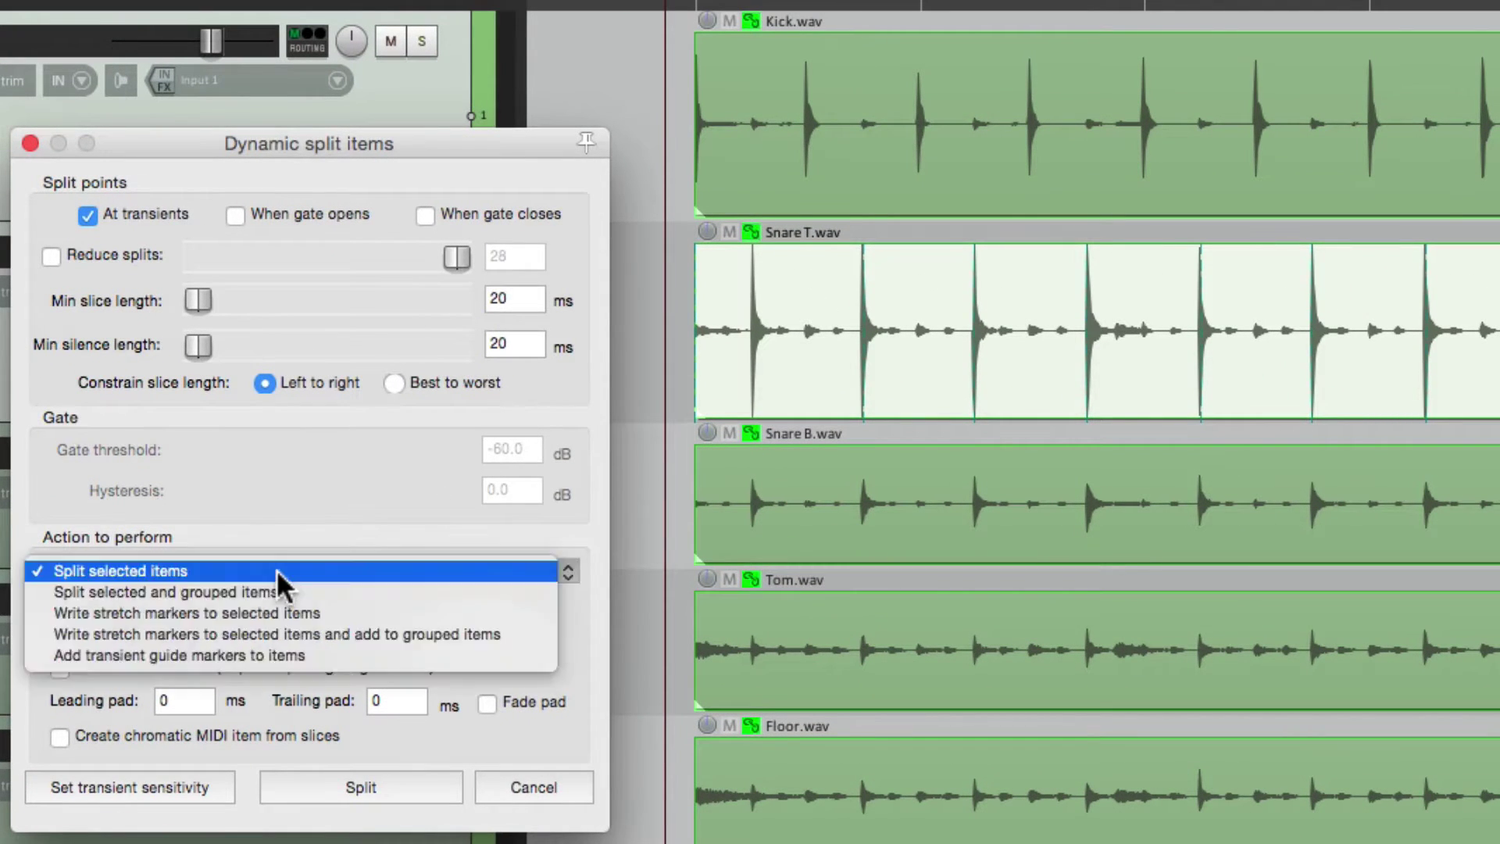
left_click(365, 613)
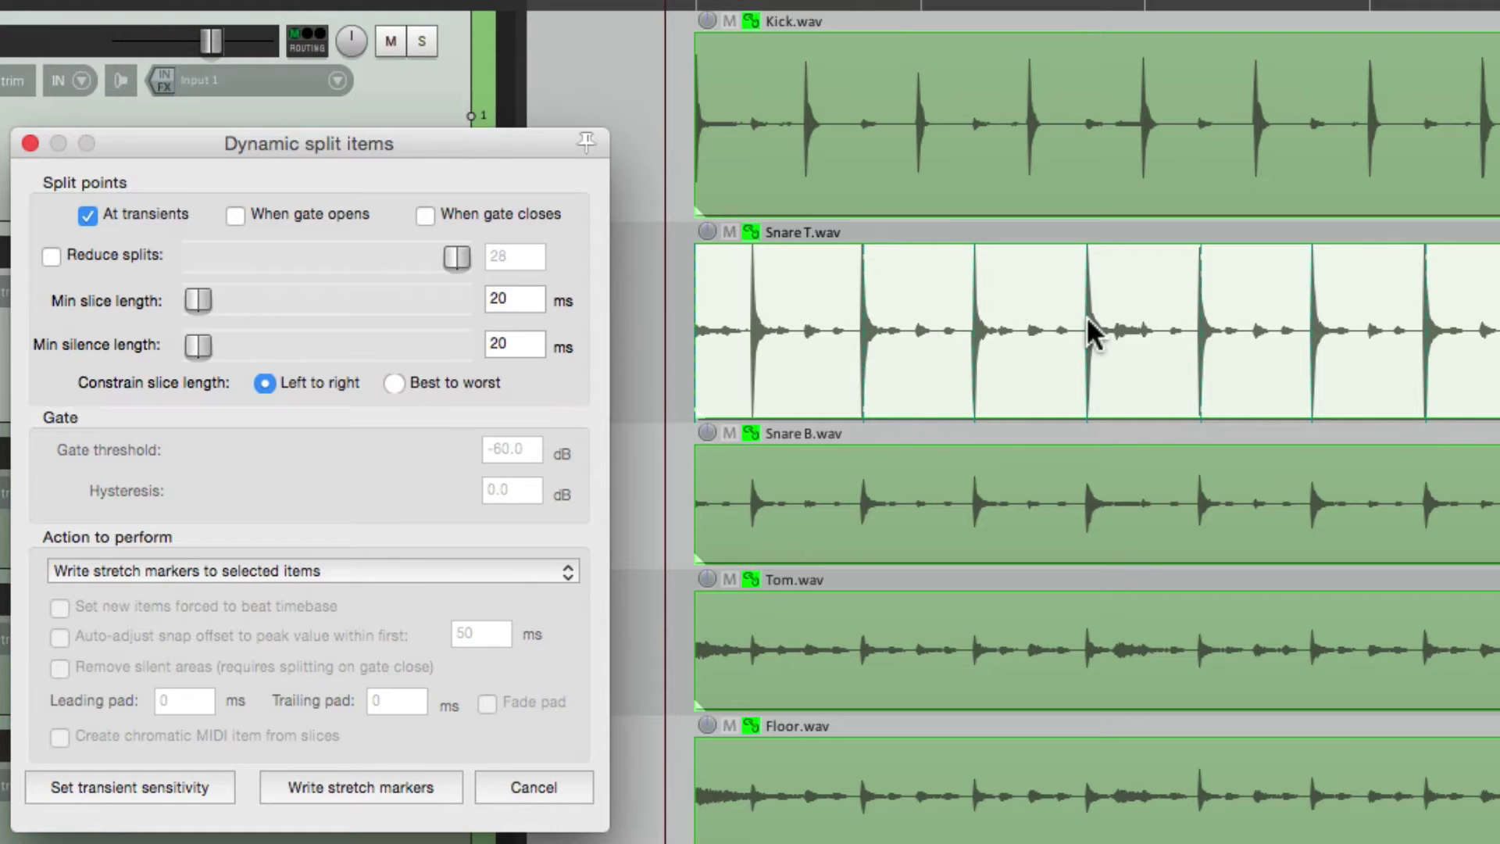
left_click(429, 783)
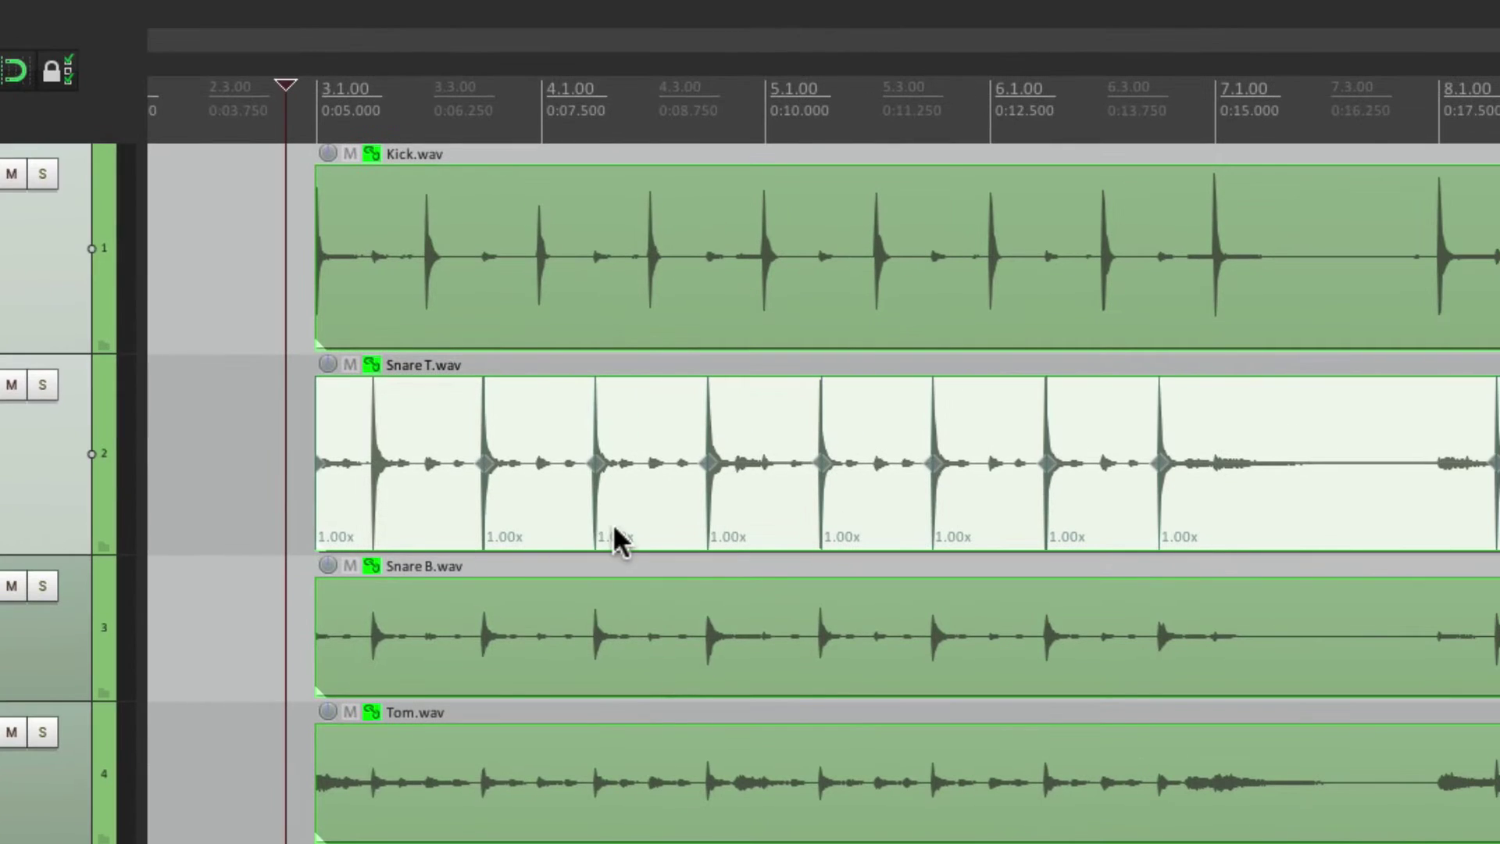
mouse_move(596, 462)
left_mouse_down()
mouse_move(639, 461)
mouse_move(582, 462)
left_mouse_up()
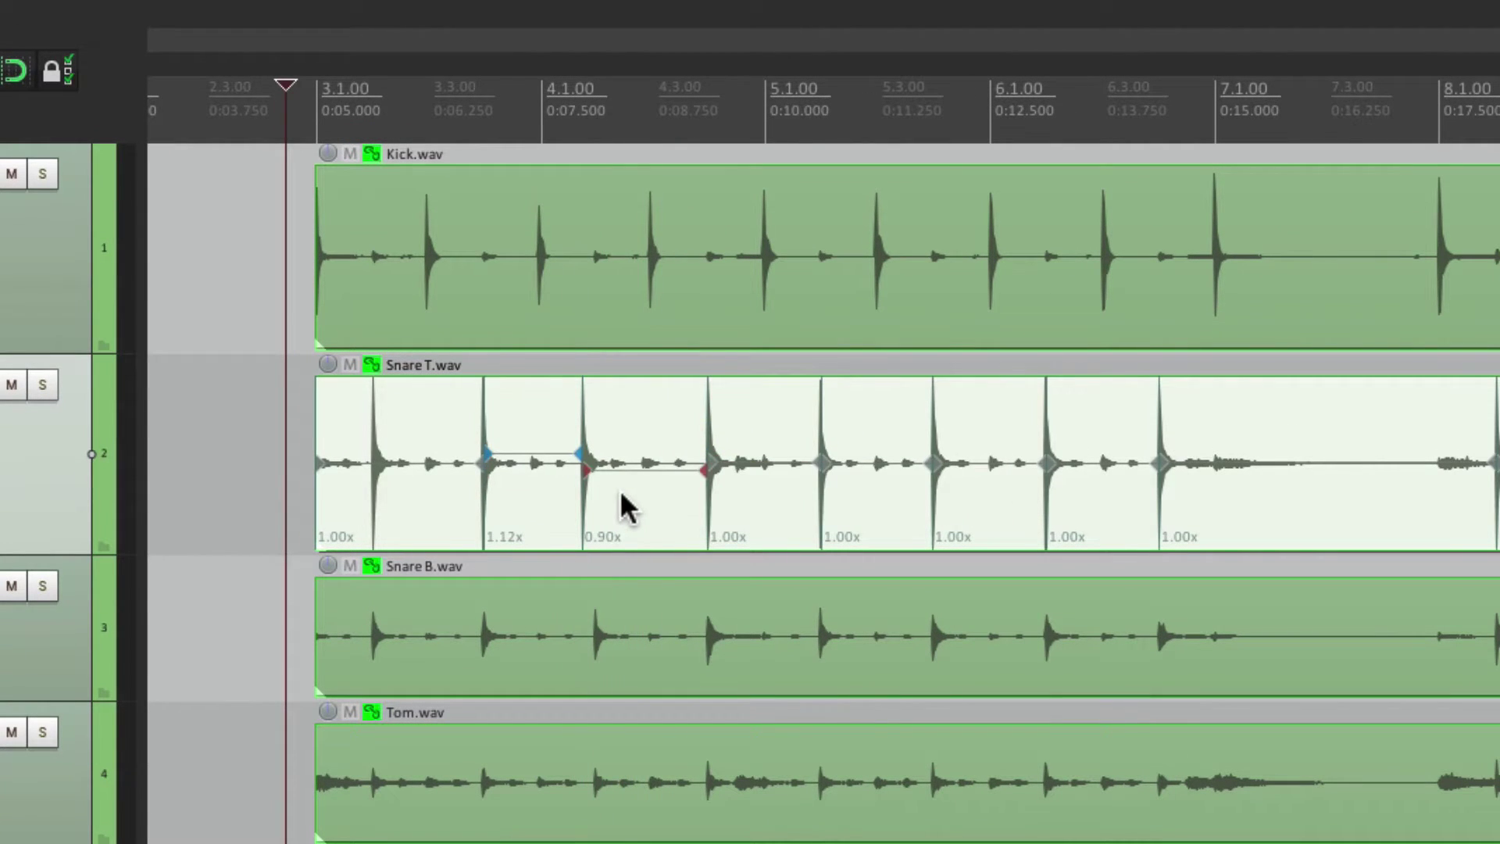
key("ctrl+z")
key("ctrl+z")
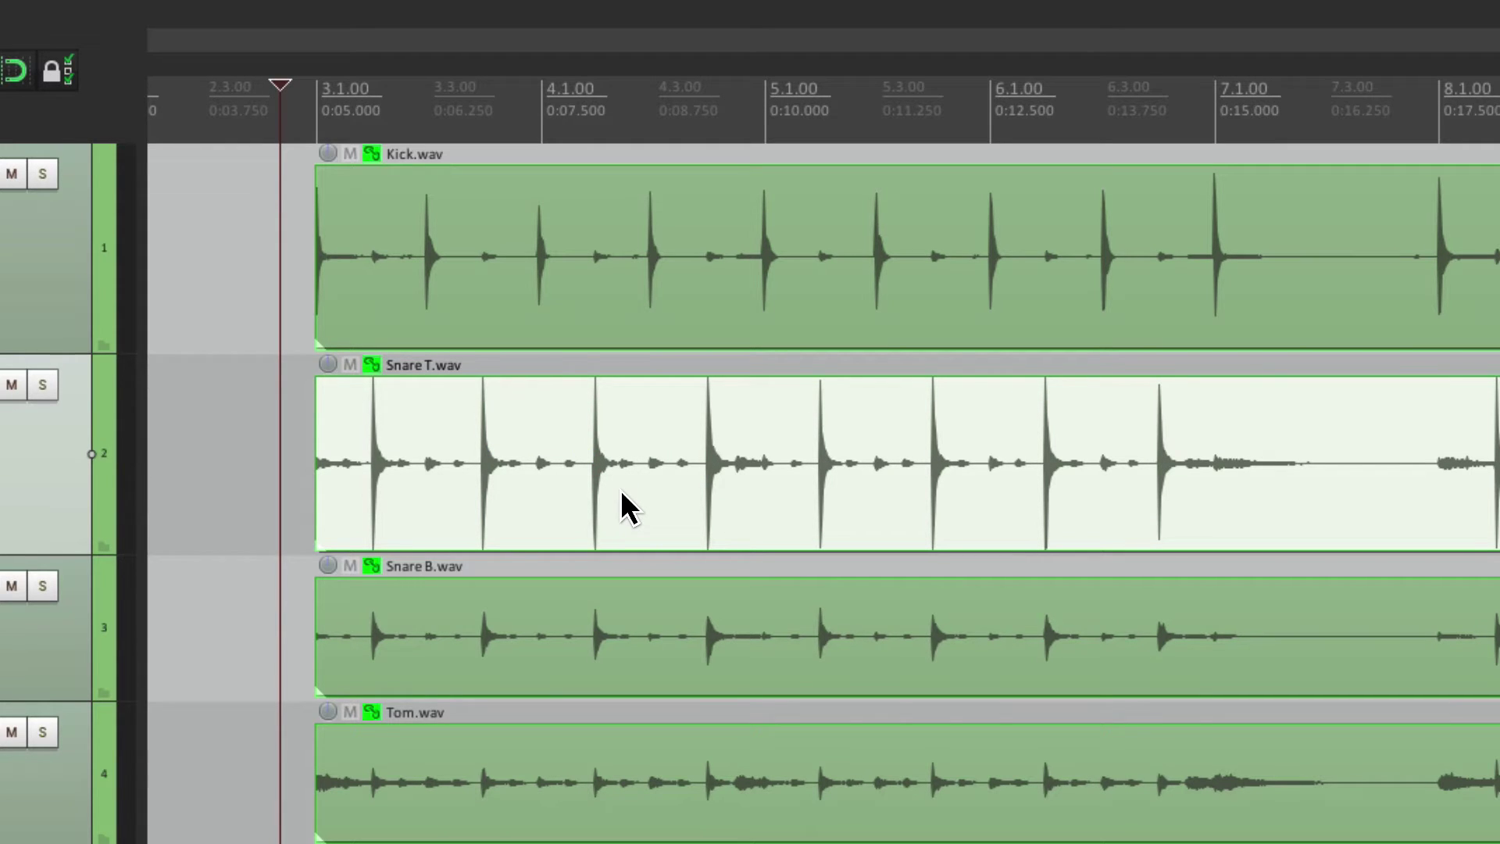
Write stretch markers to the selected snare and all grouped drum items via Dynamic split.
key("d")
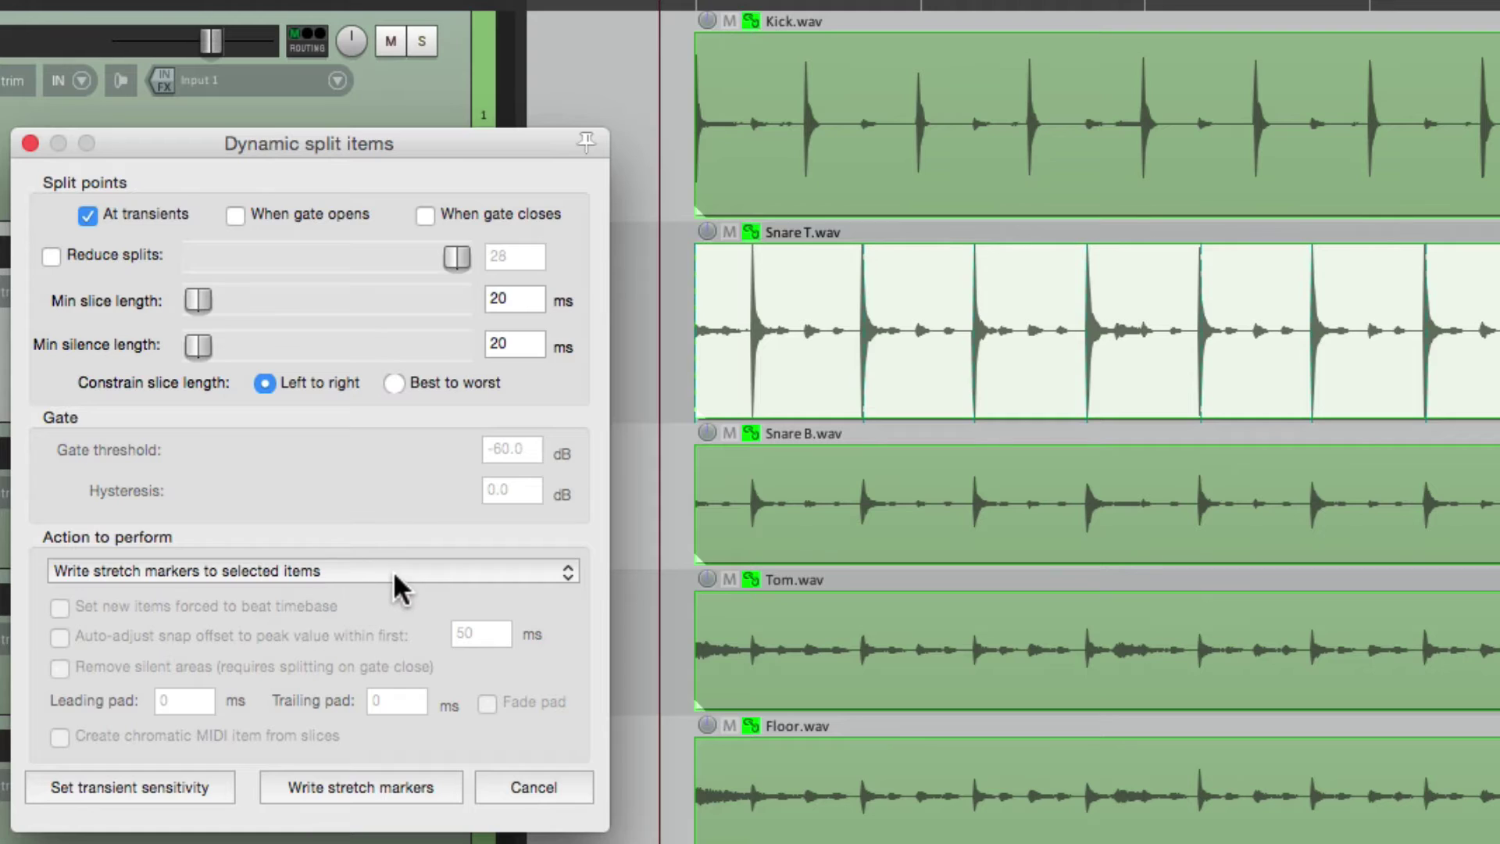
left_click(392, 570)
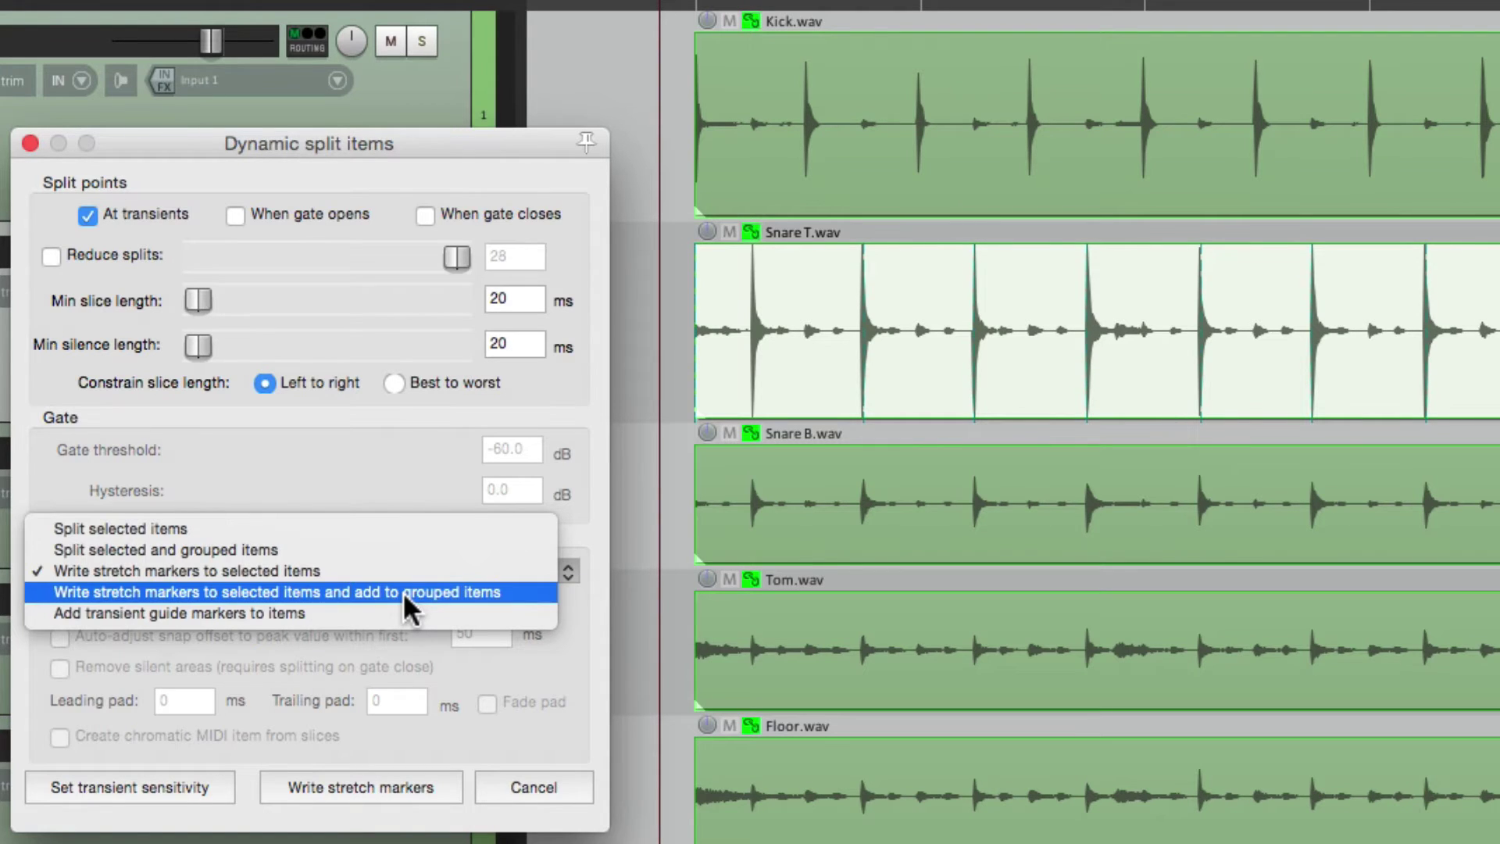
left_click(403, 592)
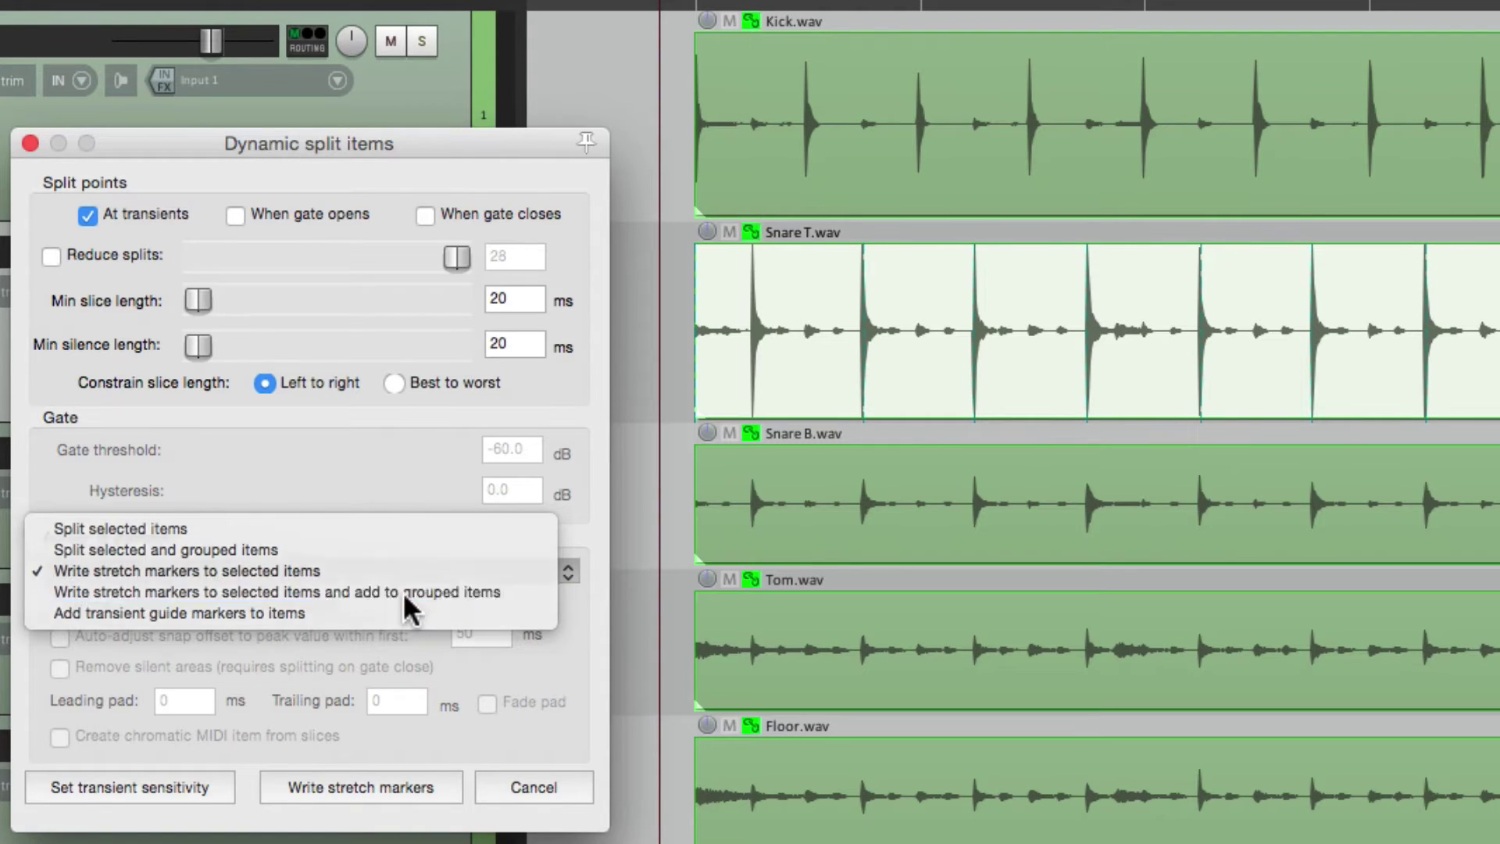
left_click(396, 782)
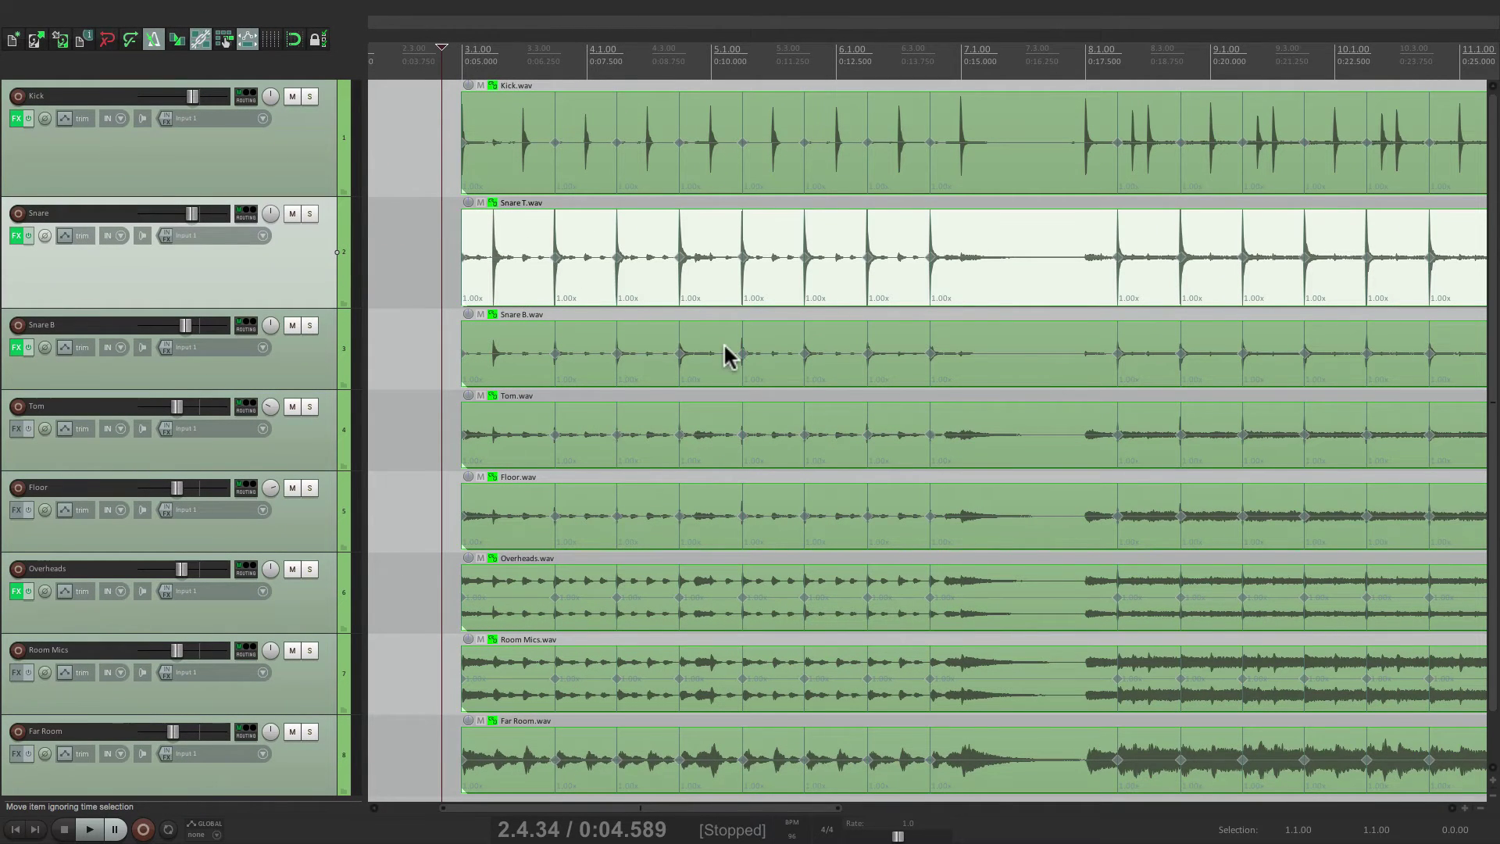
Test moving one snare hit earlier across all grouped items, then undo it.
left_click(450, 250)
scroll(449, 250, "up", 2)
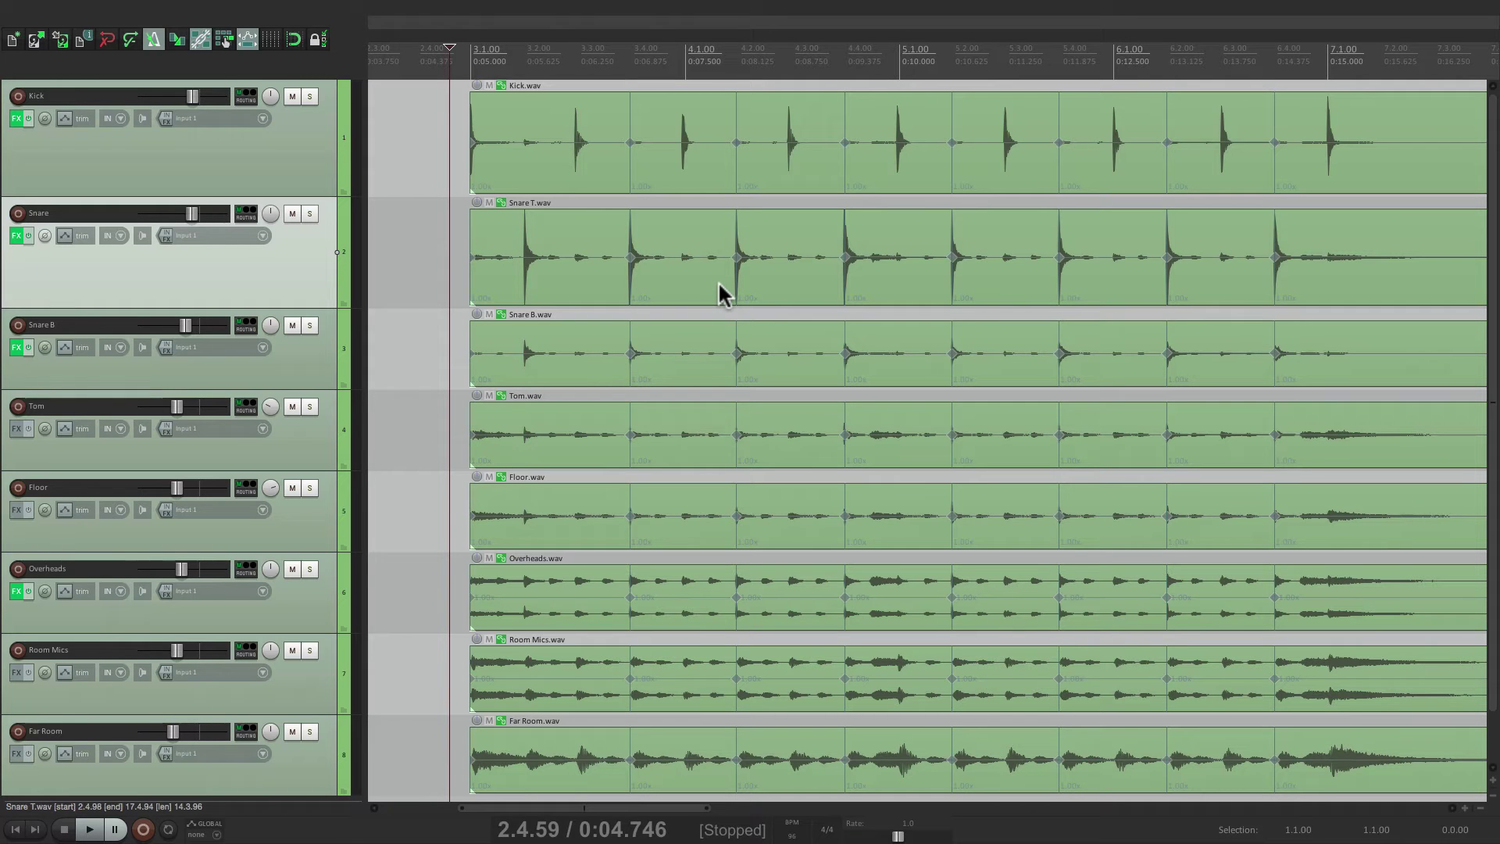
key("w")
mouse_move(736, 254)
left_mouse_down()
mouse_move(754, 258)
mouse_move(714, 258)
left_mouse_up()
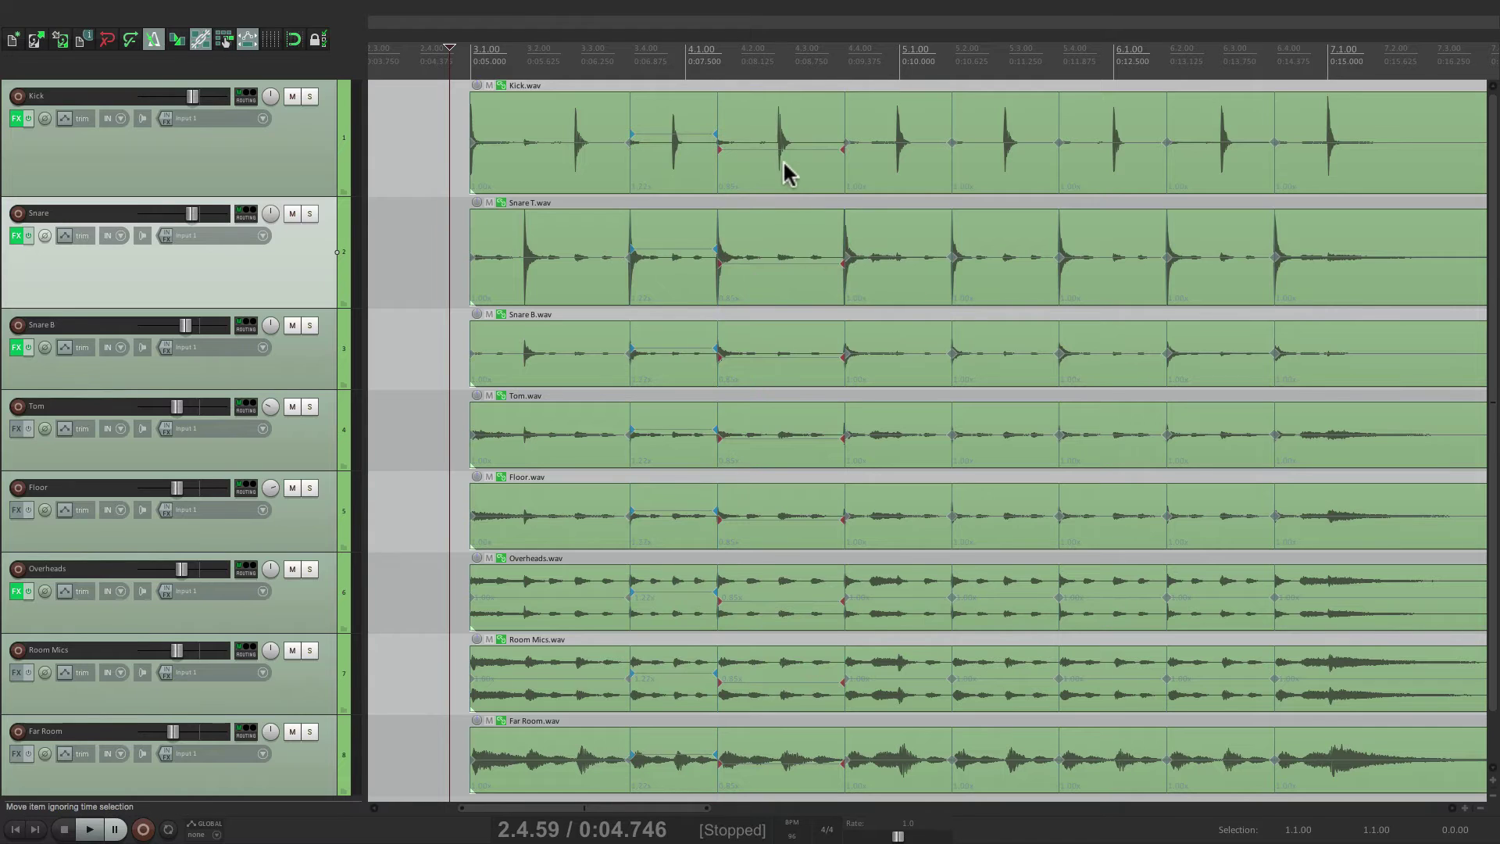
key("ctrl+z")
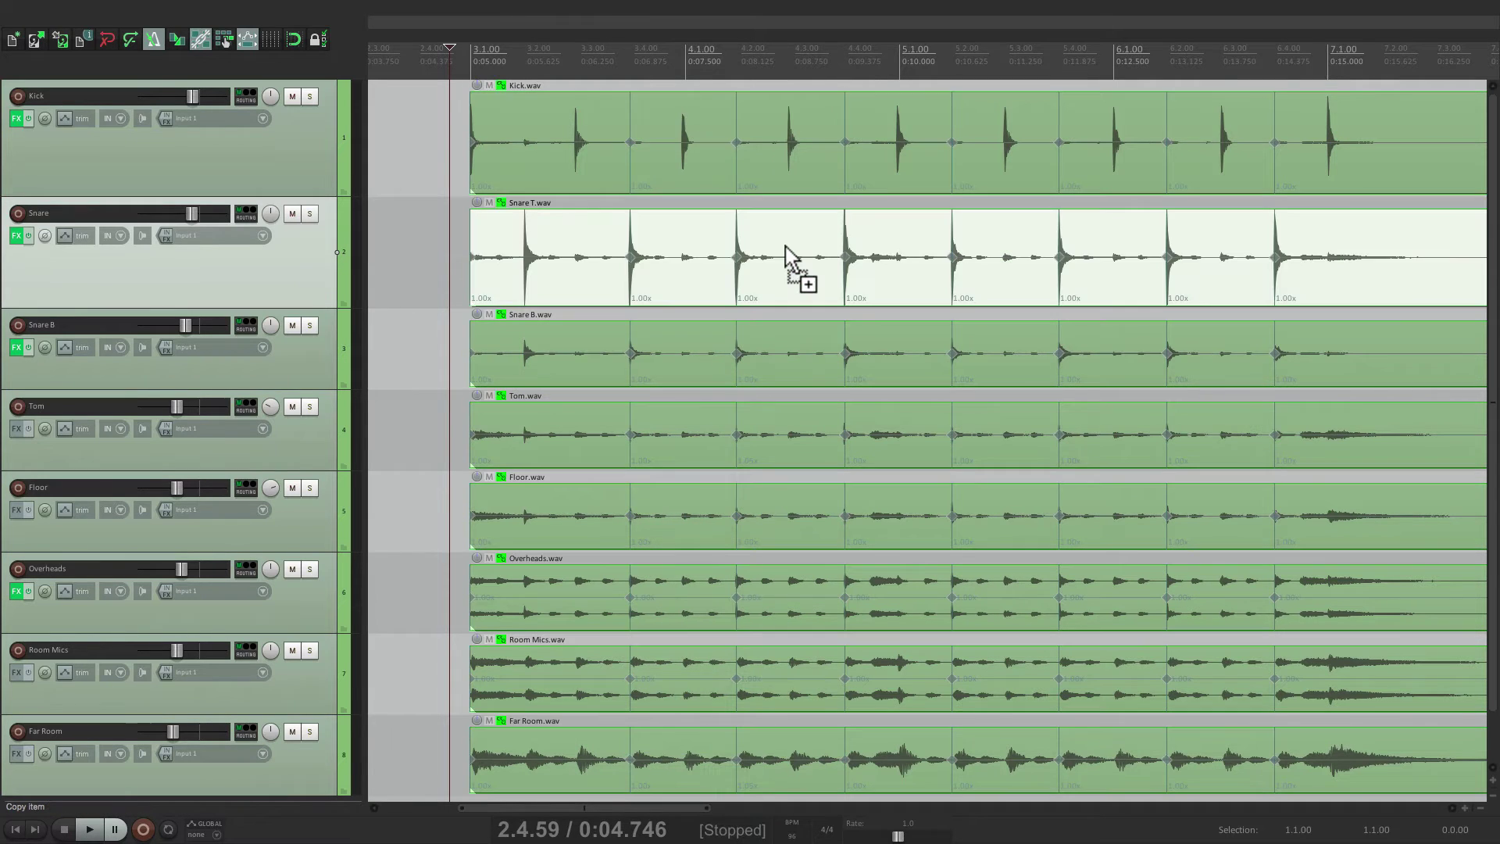
Deselect the snare, select the Kick item, and open Dynamic split with D.
left_click(428, 208)
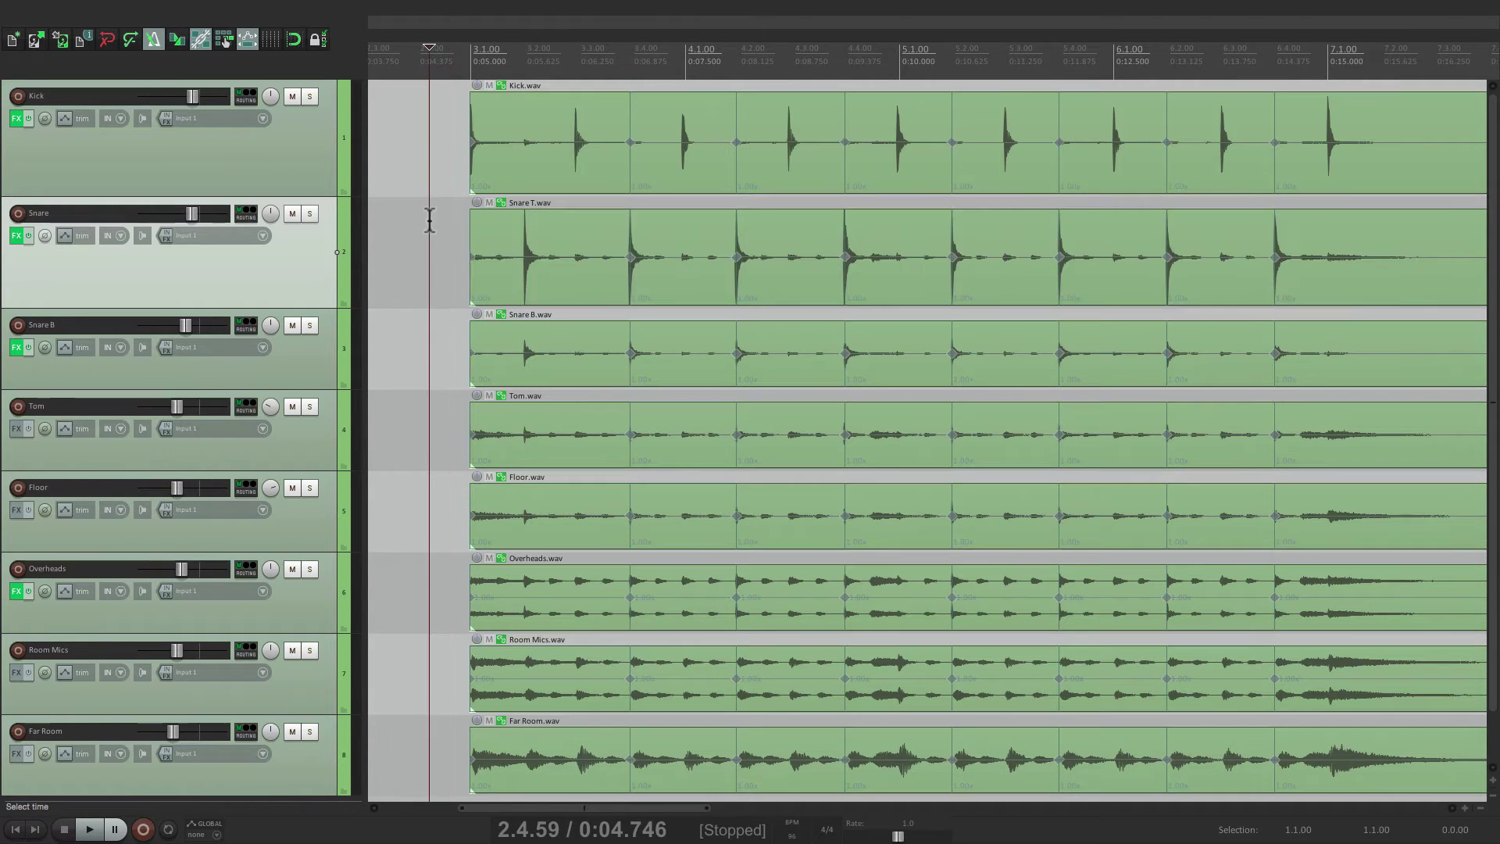
left_click(708, 114)
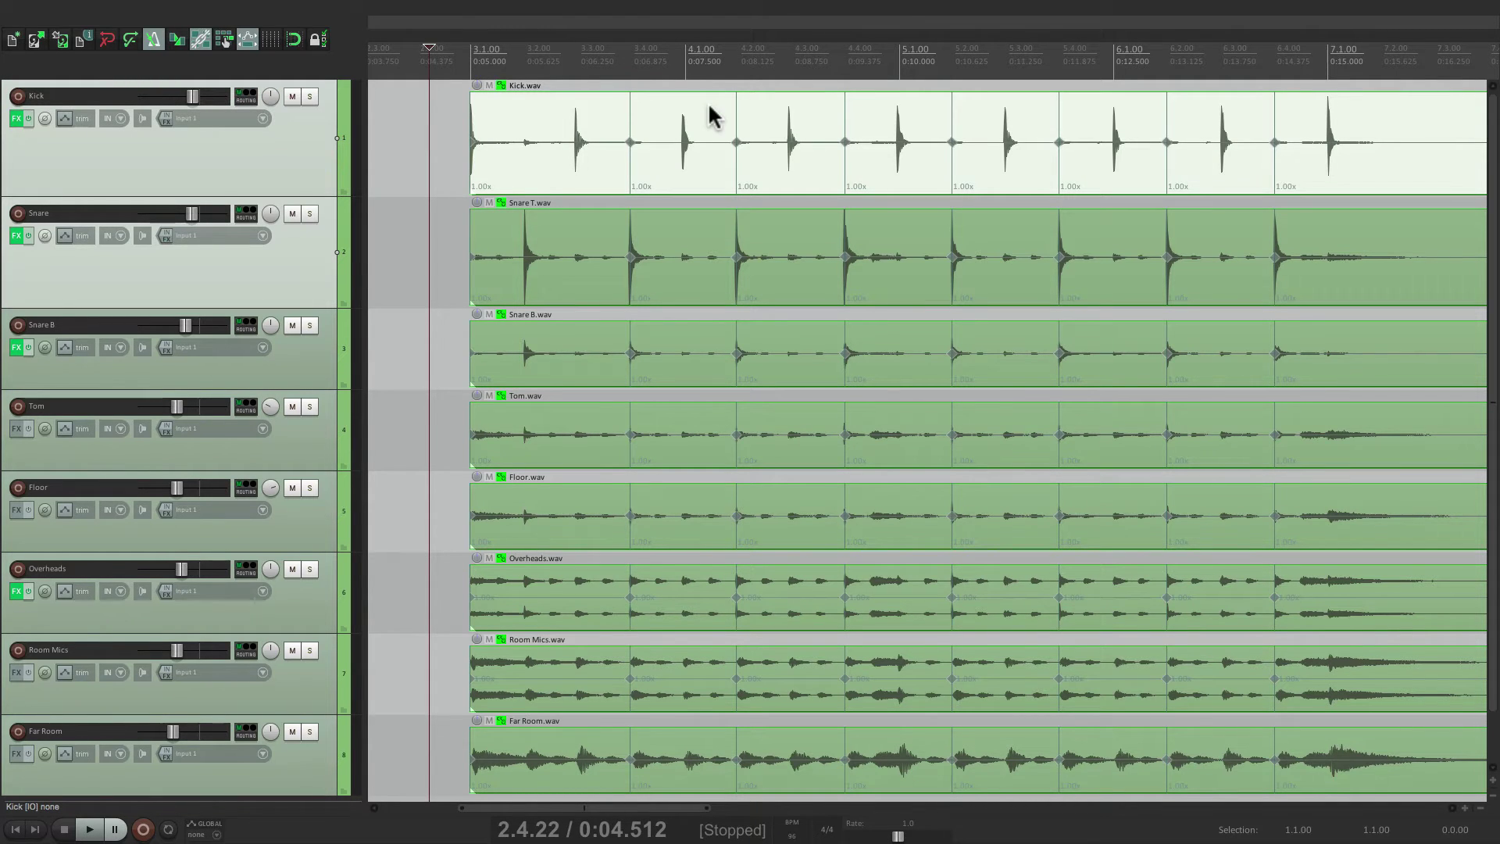
key("d")
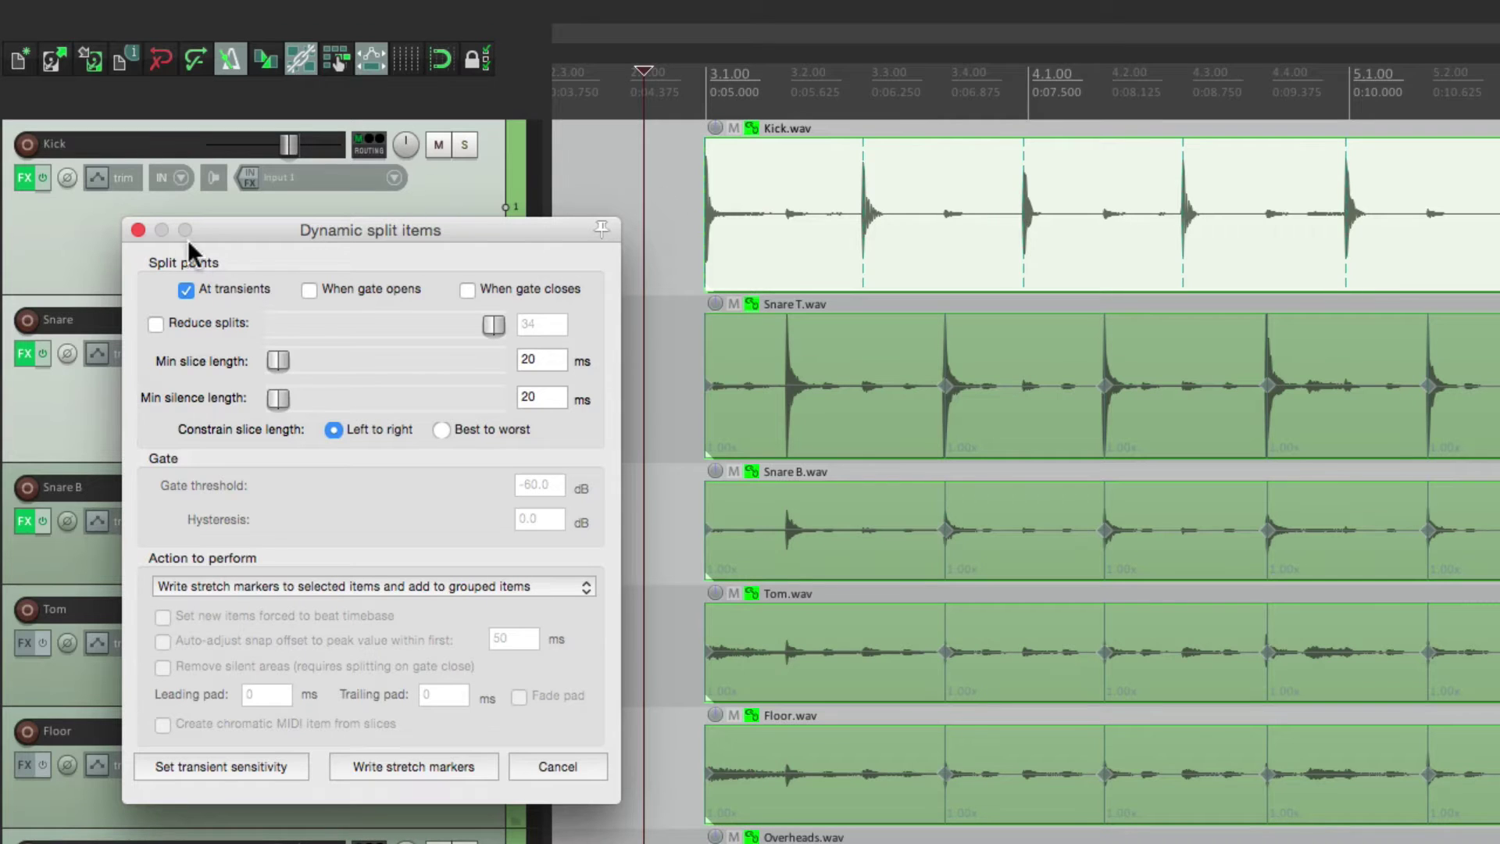
Close the Dynamic split dialog and duplicate the Kick track.
left_click(137, 229)
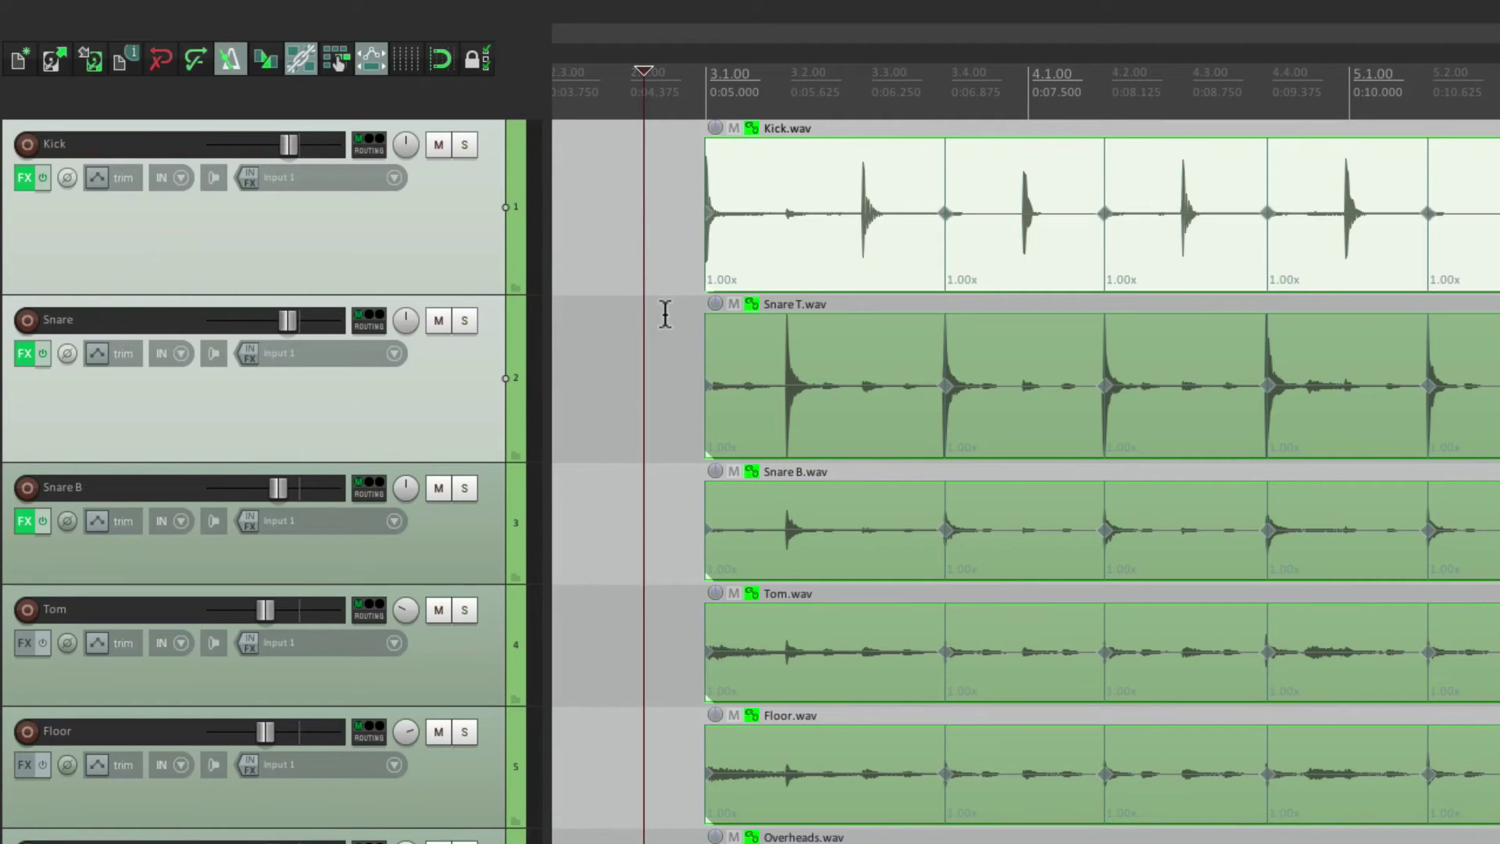
left_click(664, 315)
left_click(469, 221)
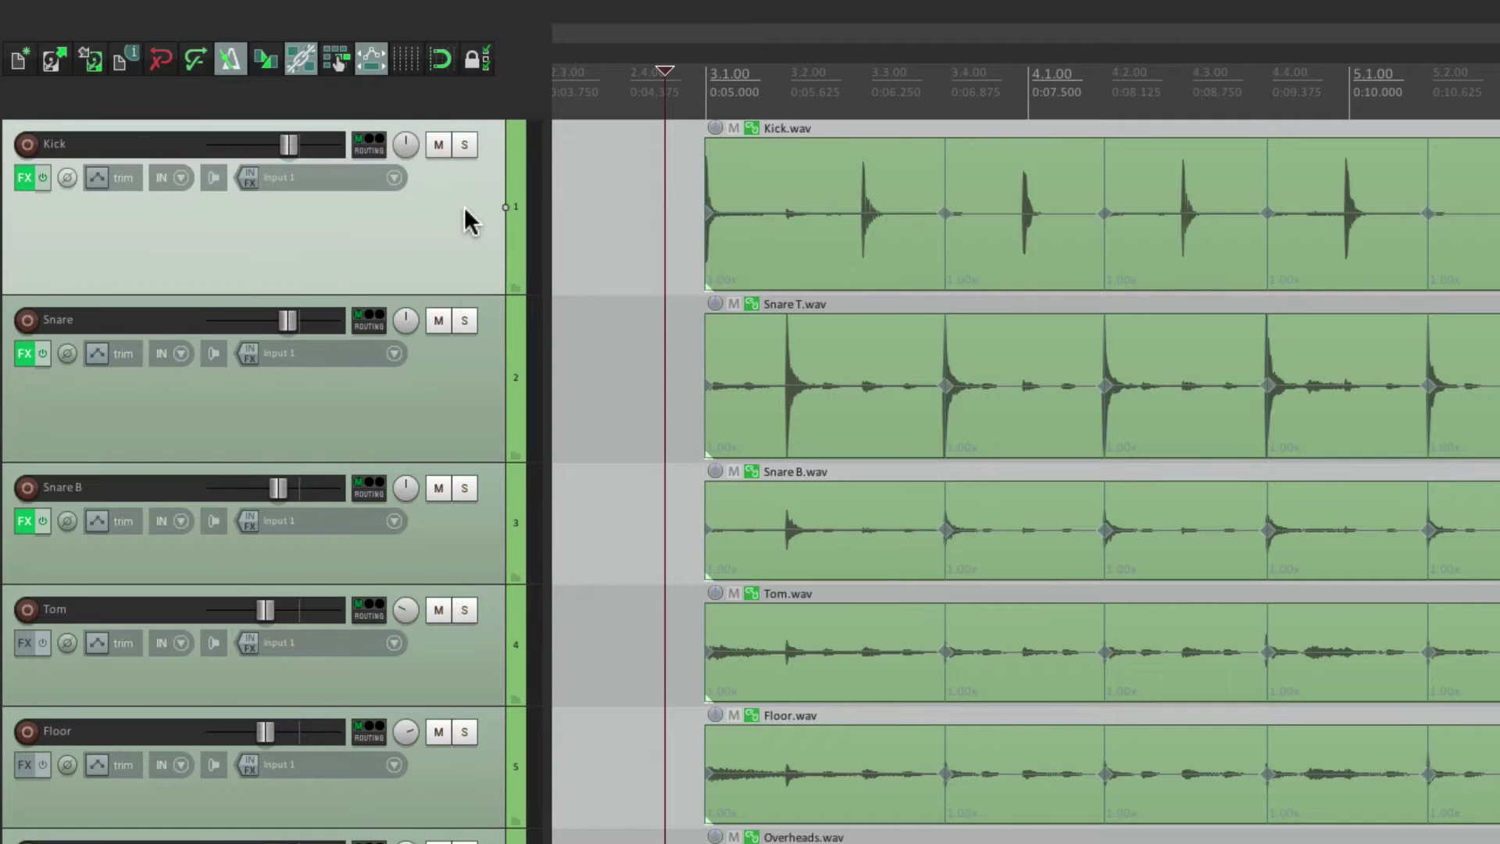
right_click(464, 208)
left_click(514, 518)
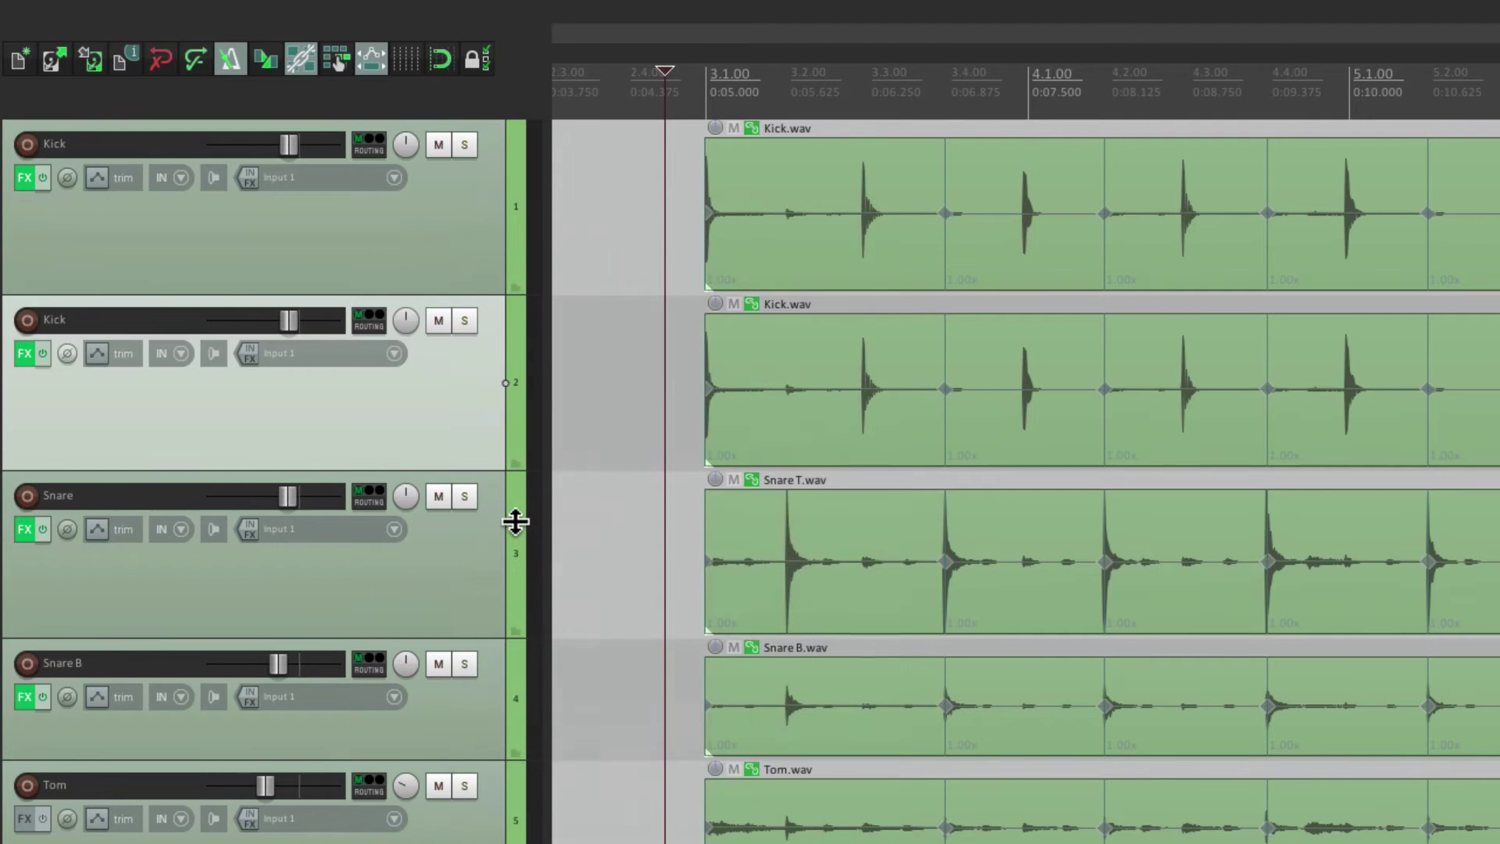
Write stretch markers on the first Kick item using a -7.6 dB transient threshold.
left_click(838, 177)
key("d")
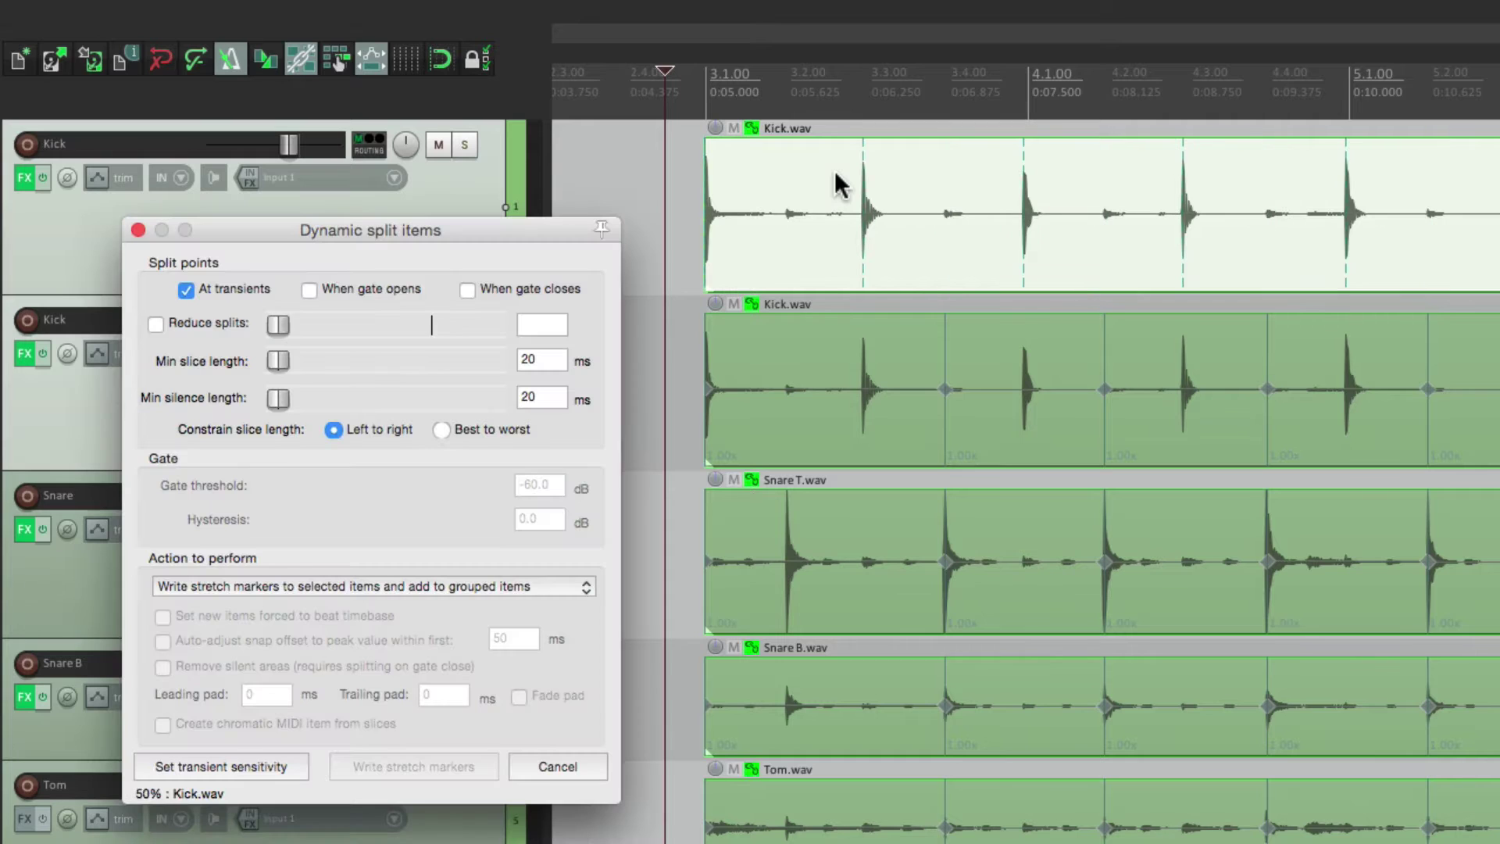
left_click(242, 762)
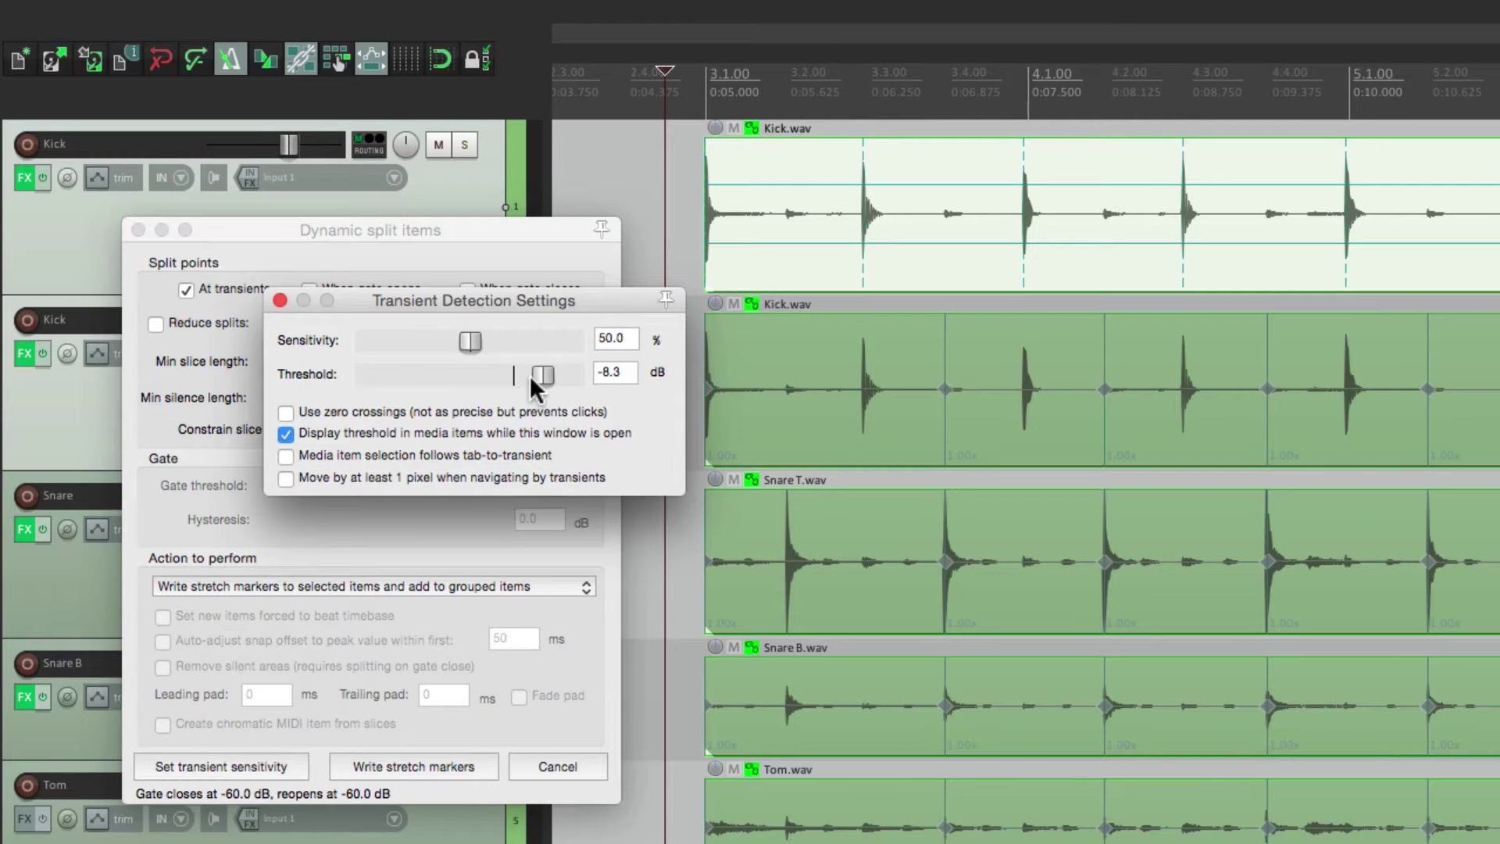
mouse_move(533, 374)
left_mouse_down()
mouse_move(514, 377)
mouse_move(536, 377)
left_mouse_up()
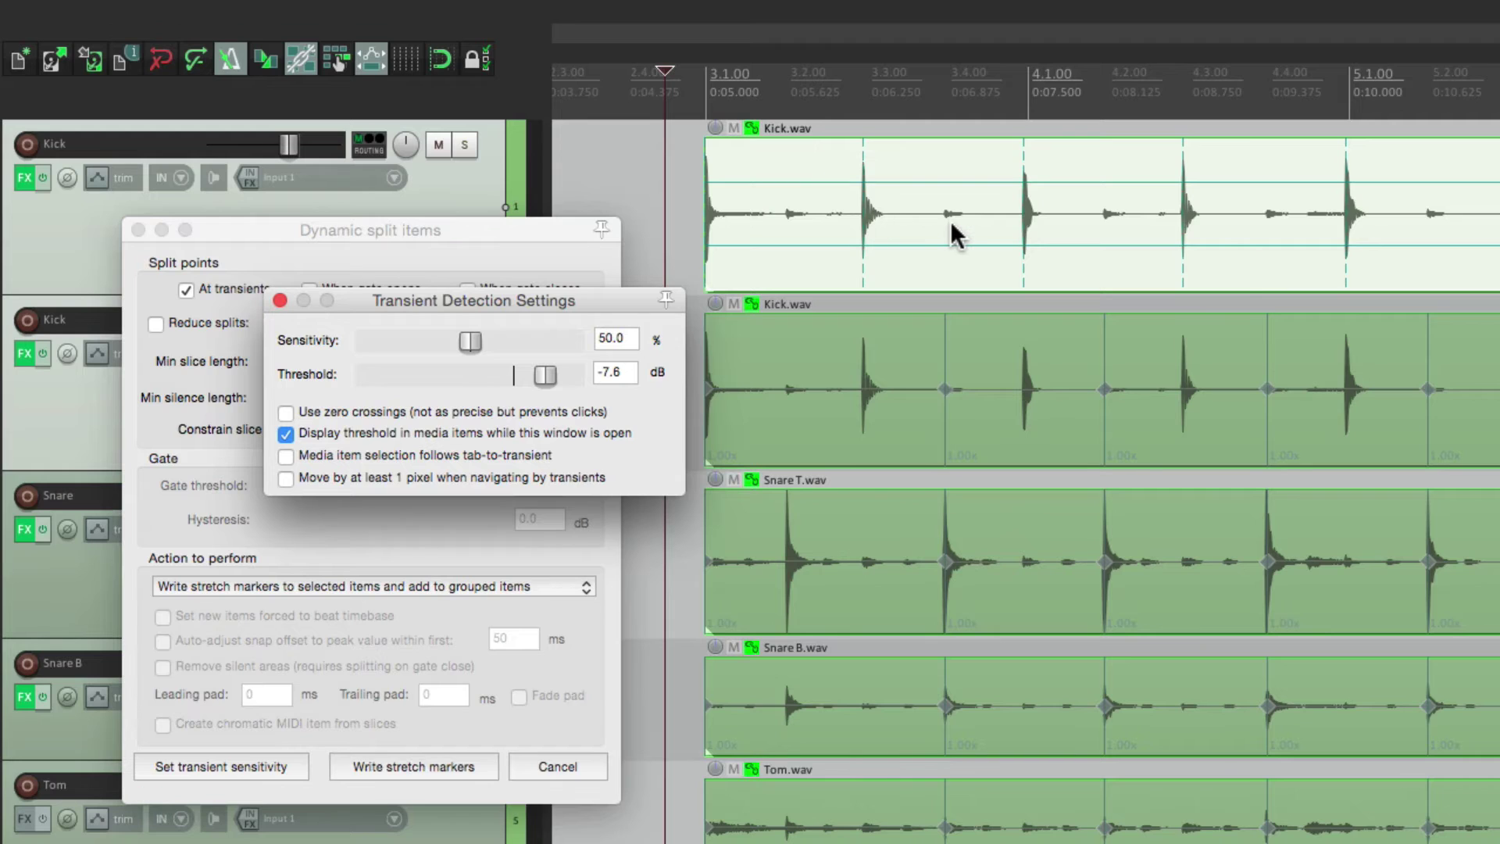
left_click(279, 299)
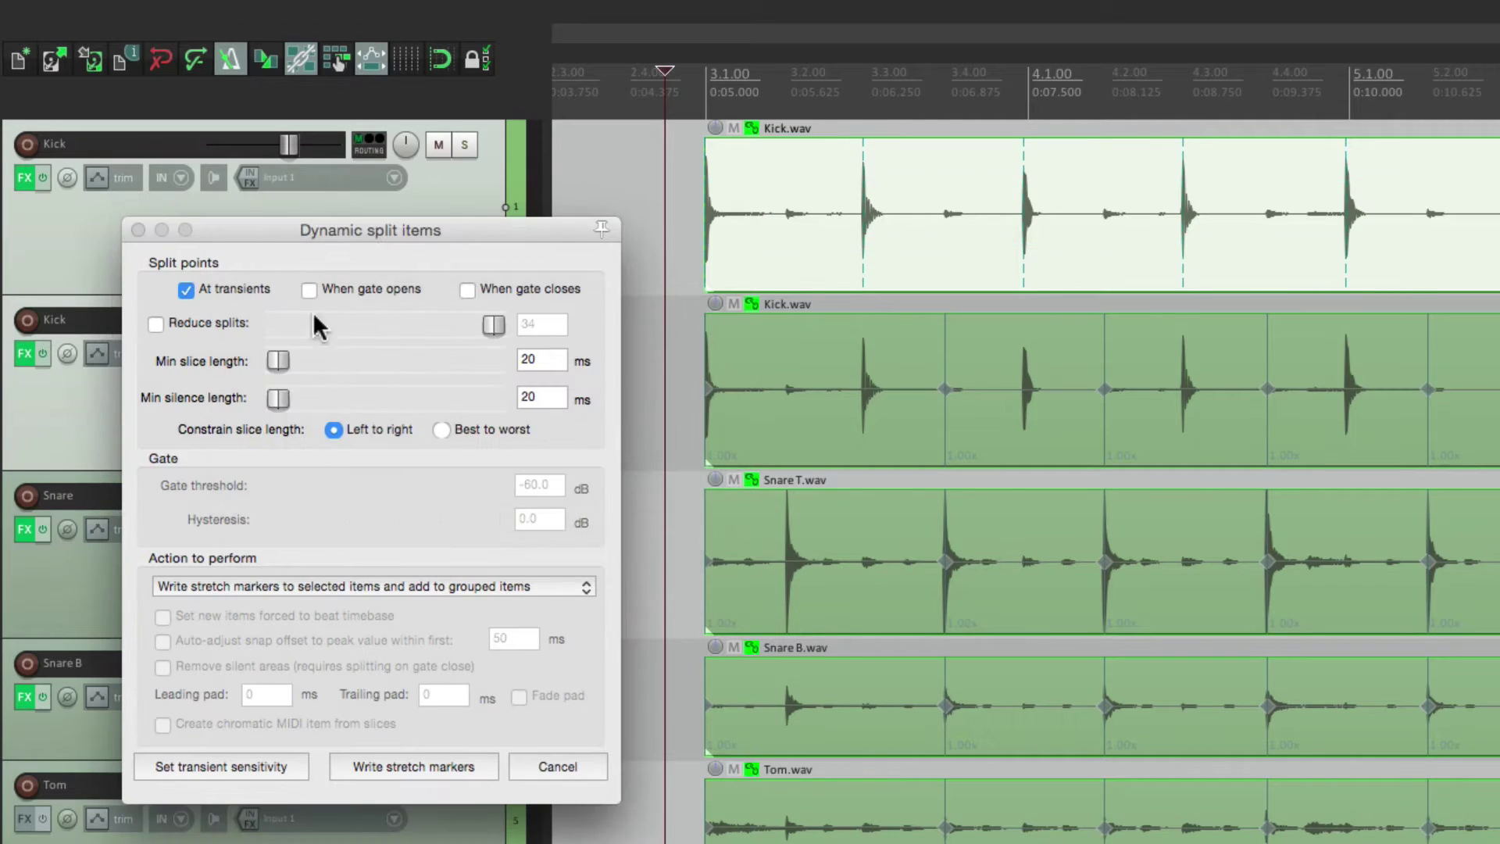
left_click(434, 764)
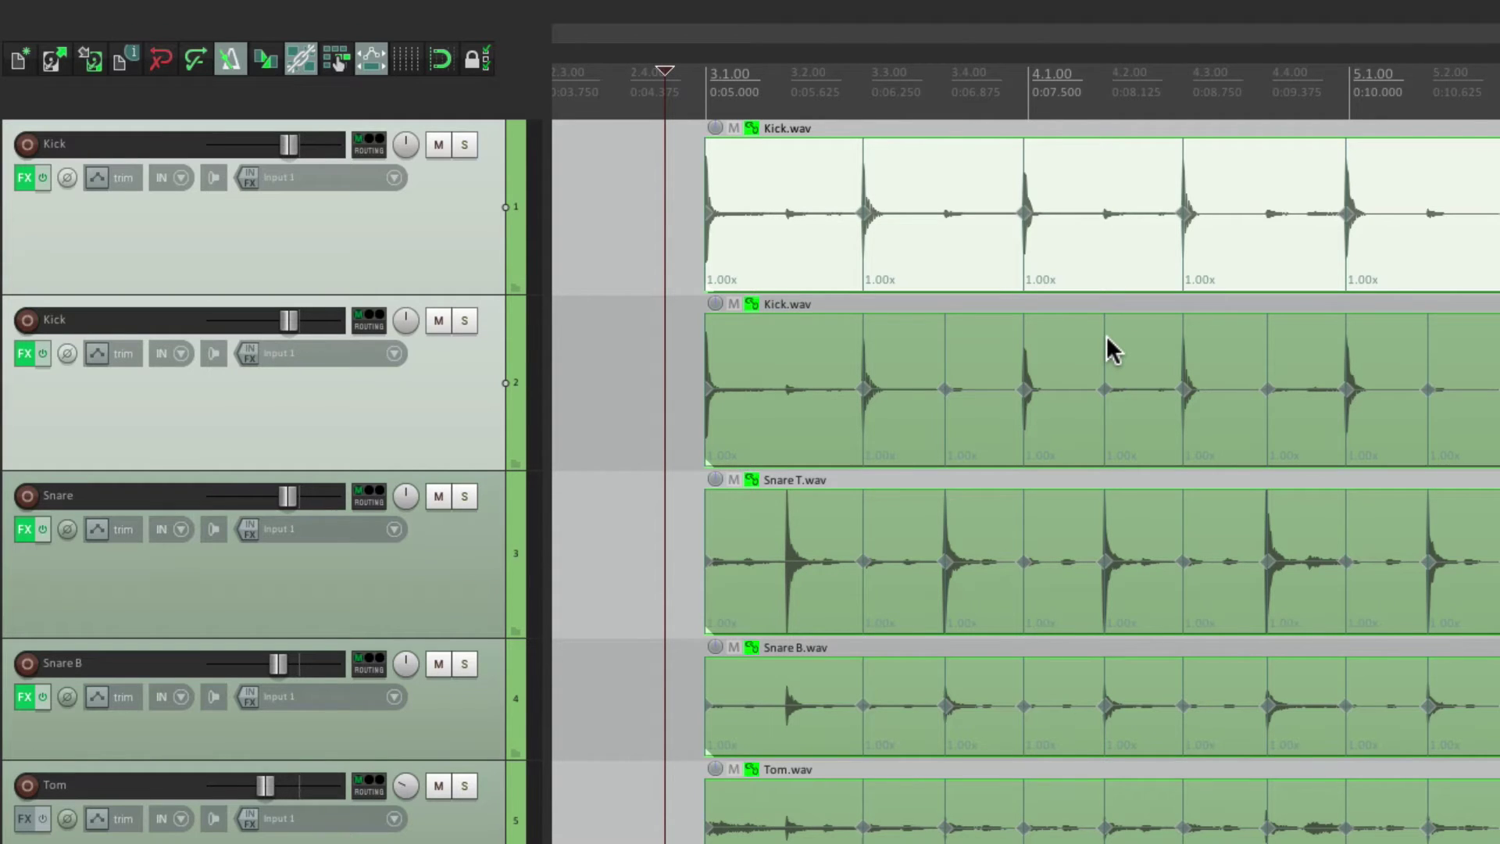
Delete the first of the two Kick tracks.
left_click(427, 235)
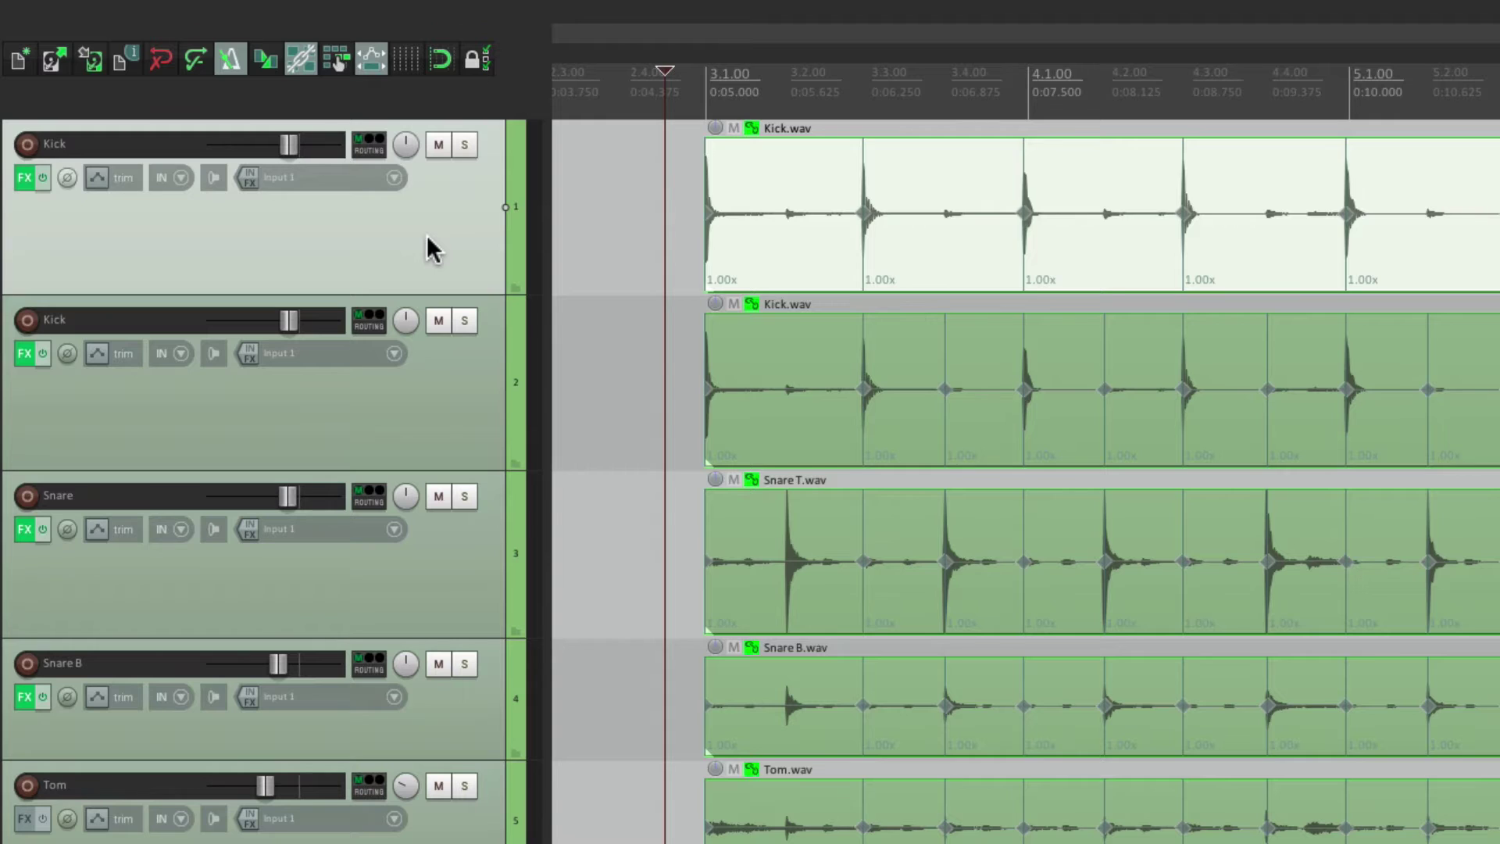
key("Delete")
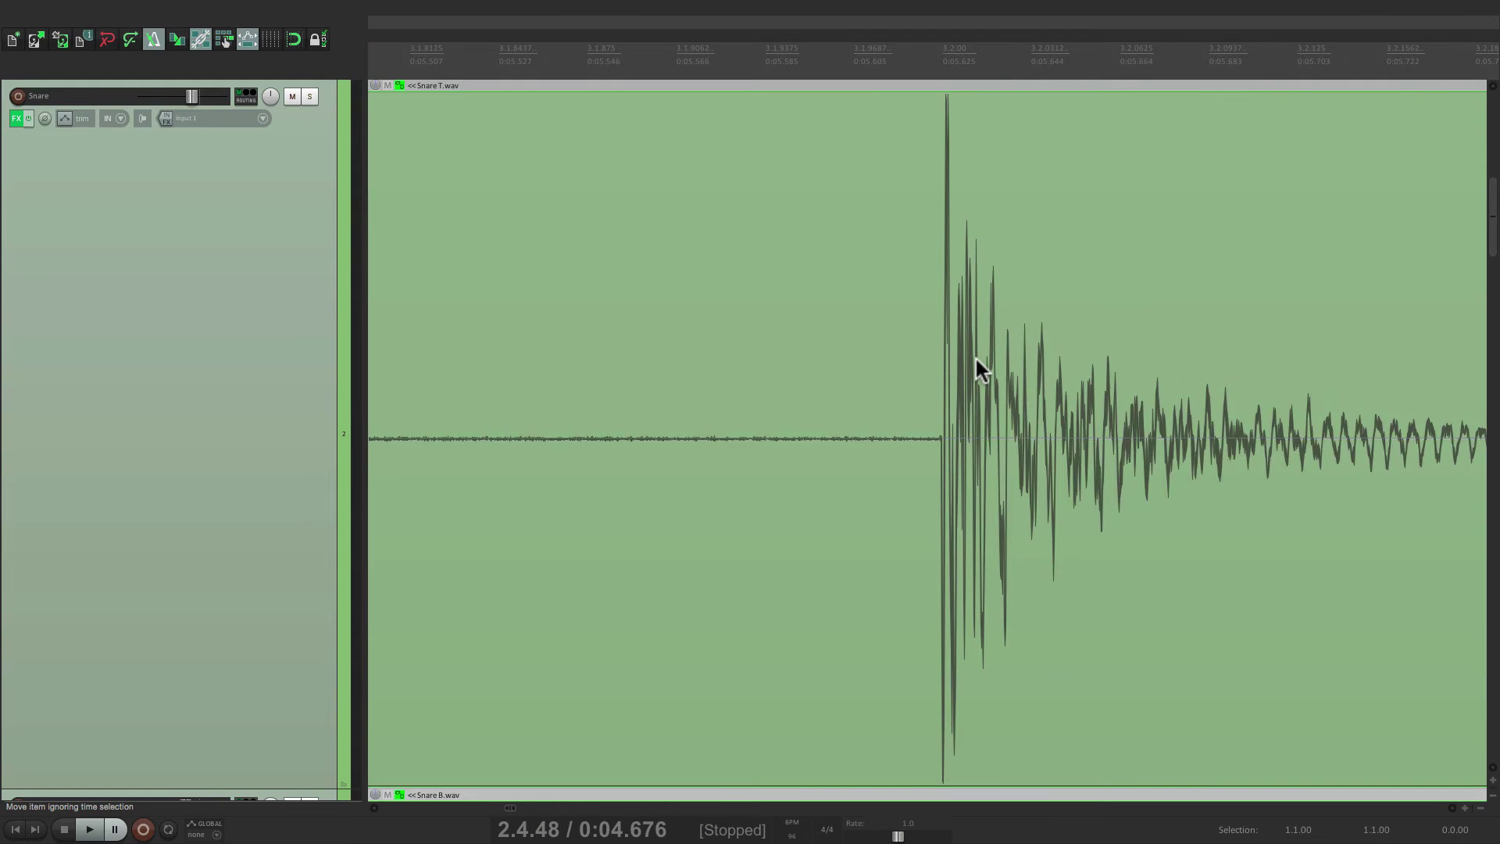
scroll(975, 355, "up", 5)
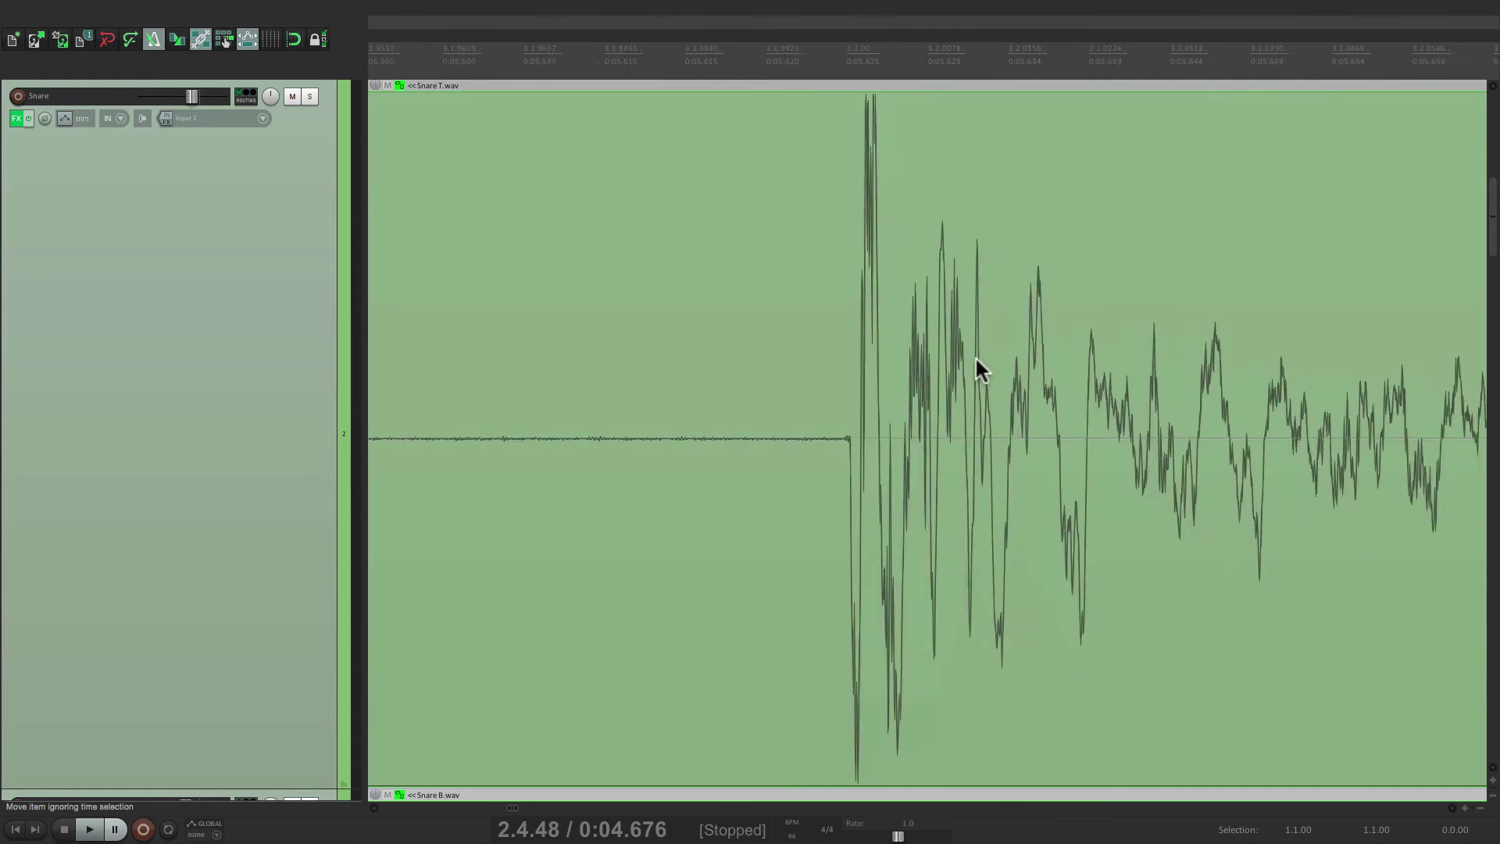
left_click(739, 439)
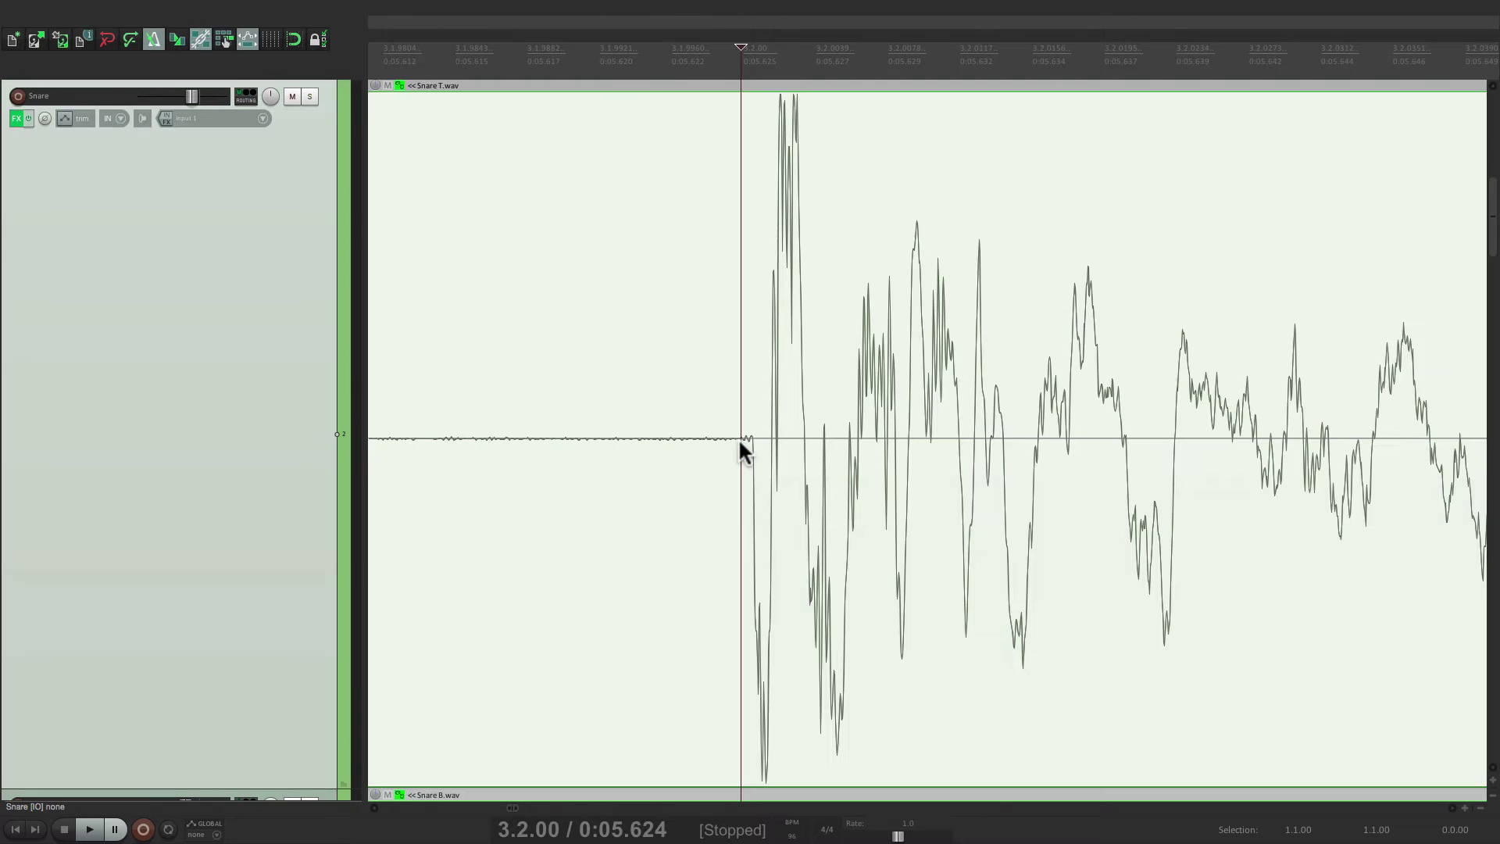
key("shift+w")
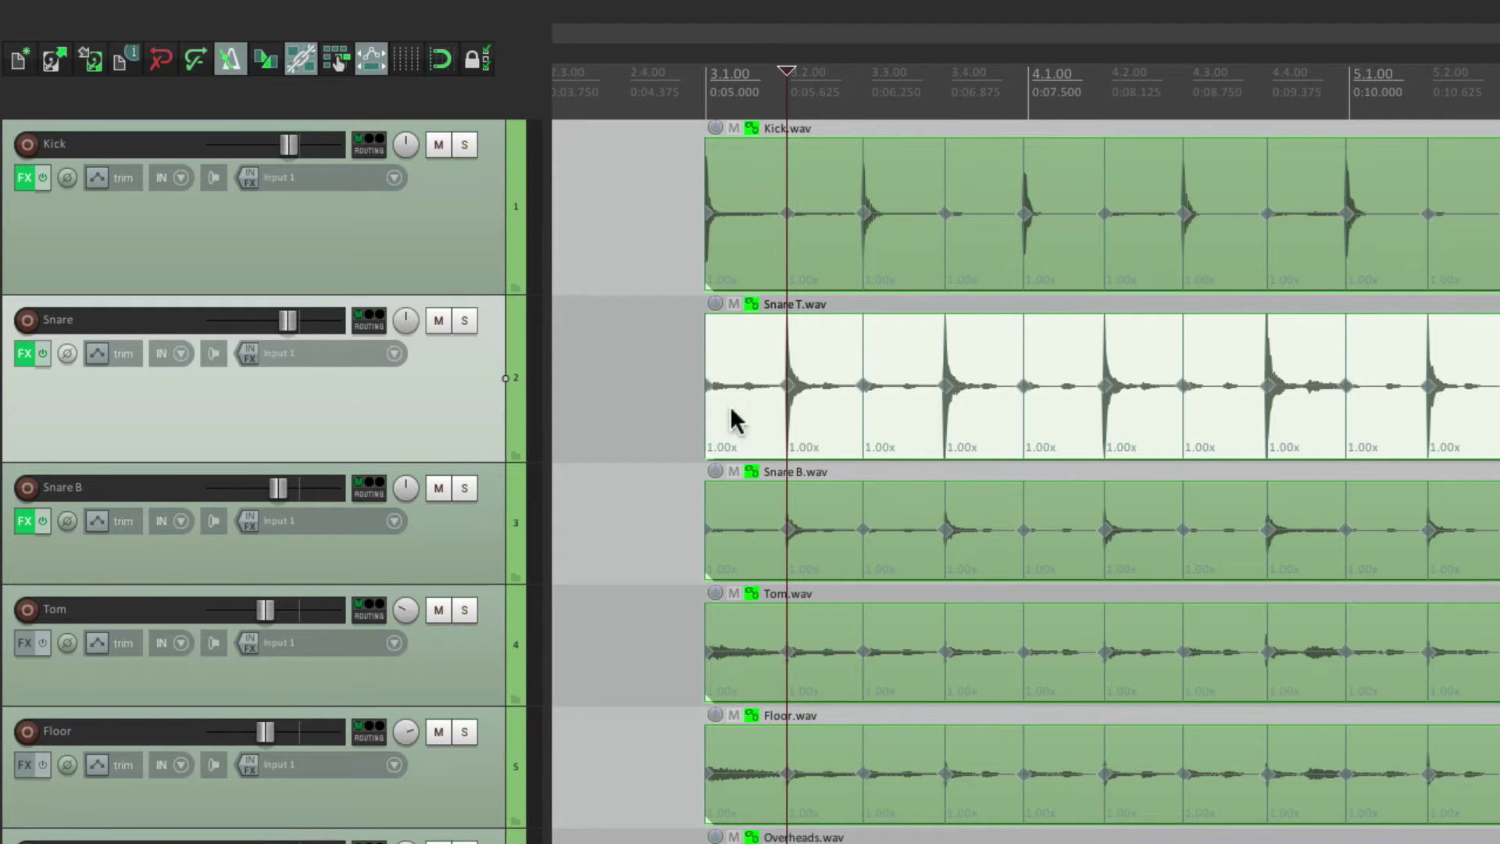
left_click(699, 401)
scroll(699, 402, "up", 4)
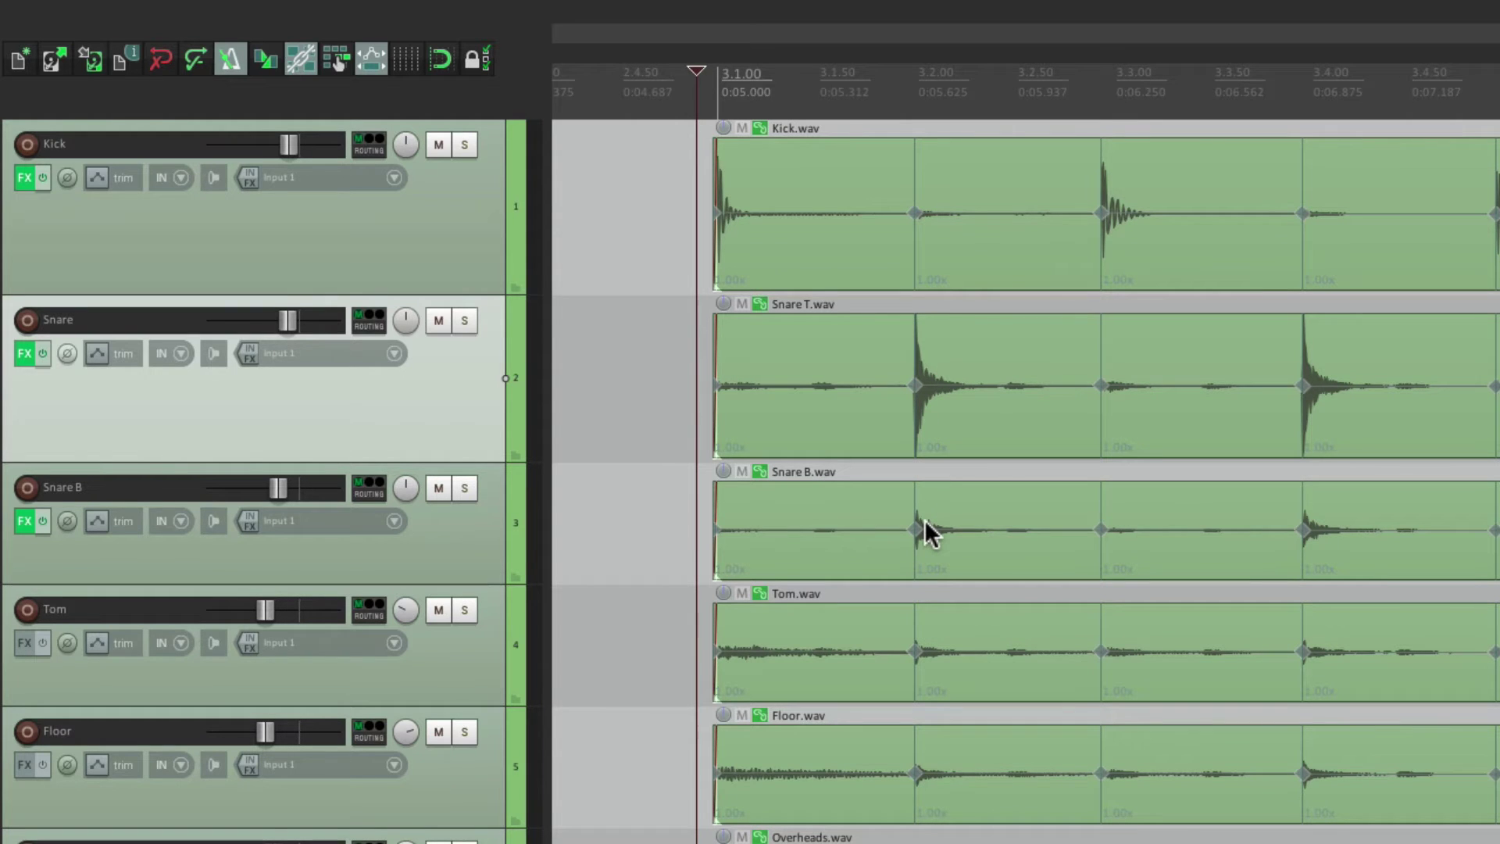
scroll(727, 350, "up", 3)
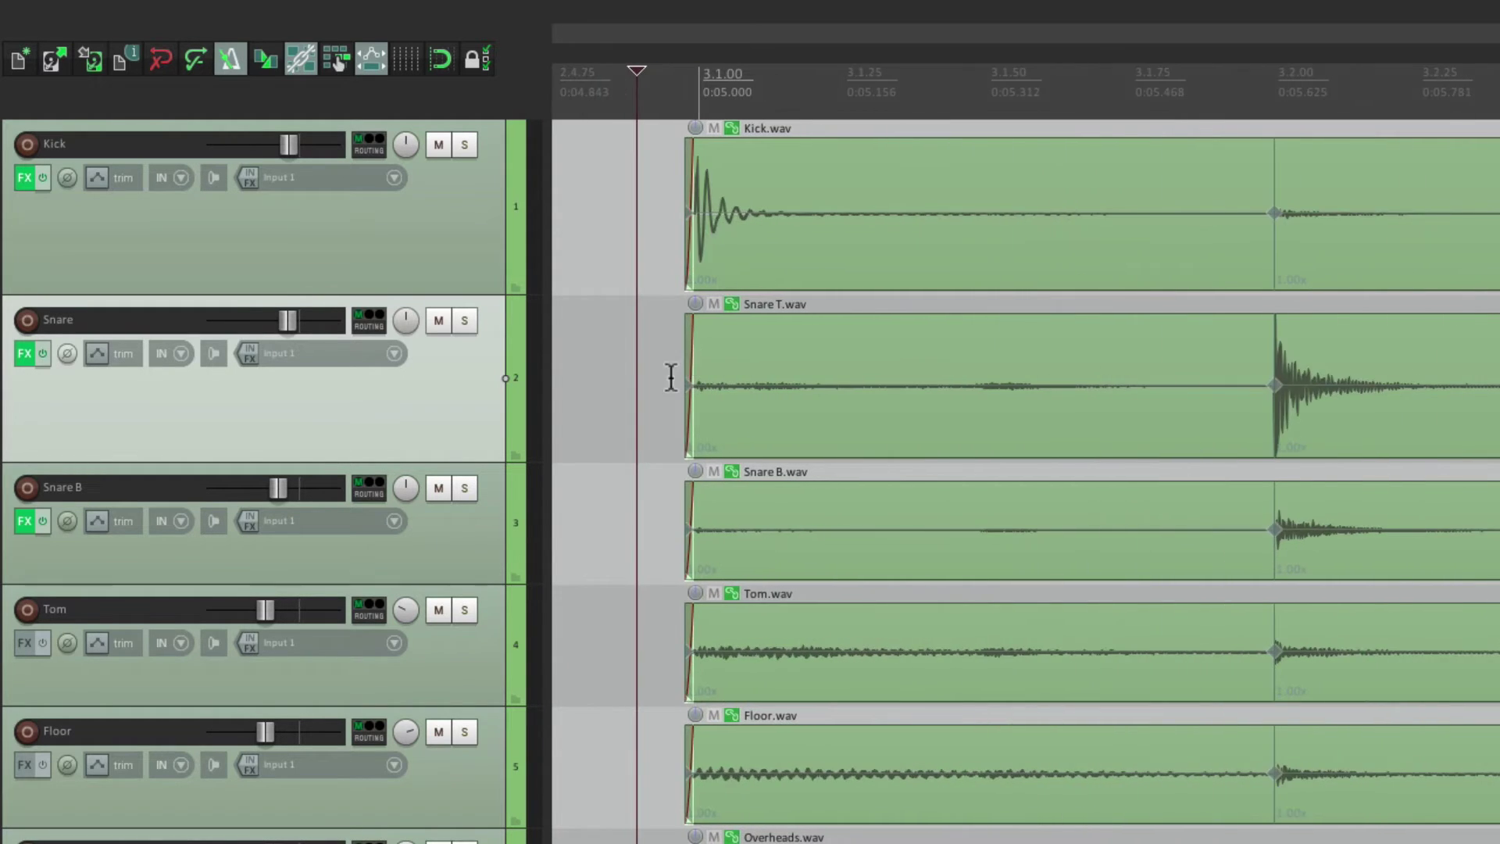
scroll(669, 375, "up", 3)
scroll(737, 435, "up", 6)
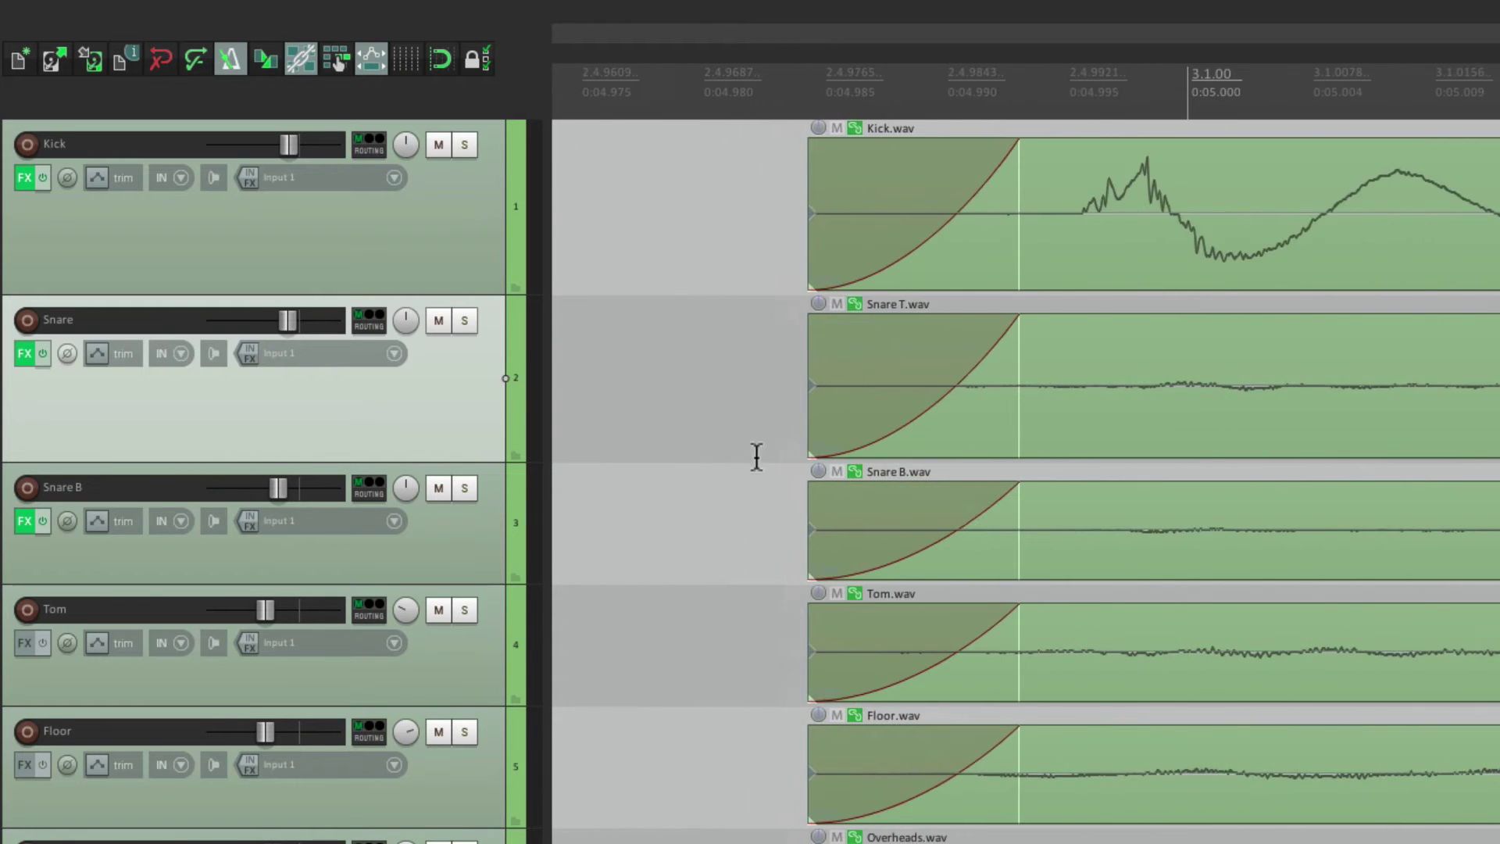
scroll(1075, 527, "up", 2)
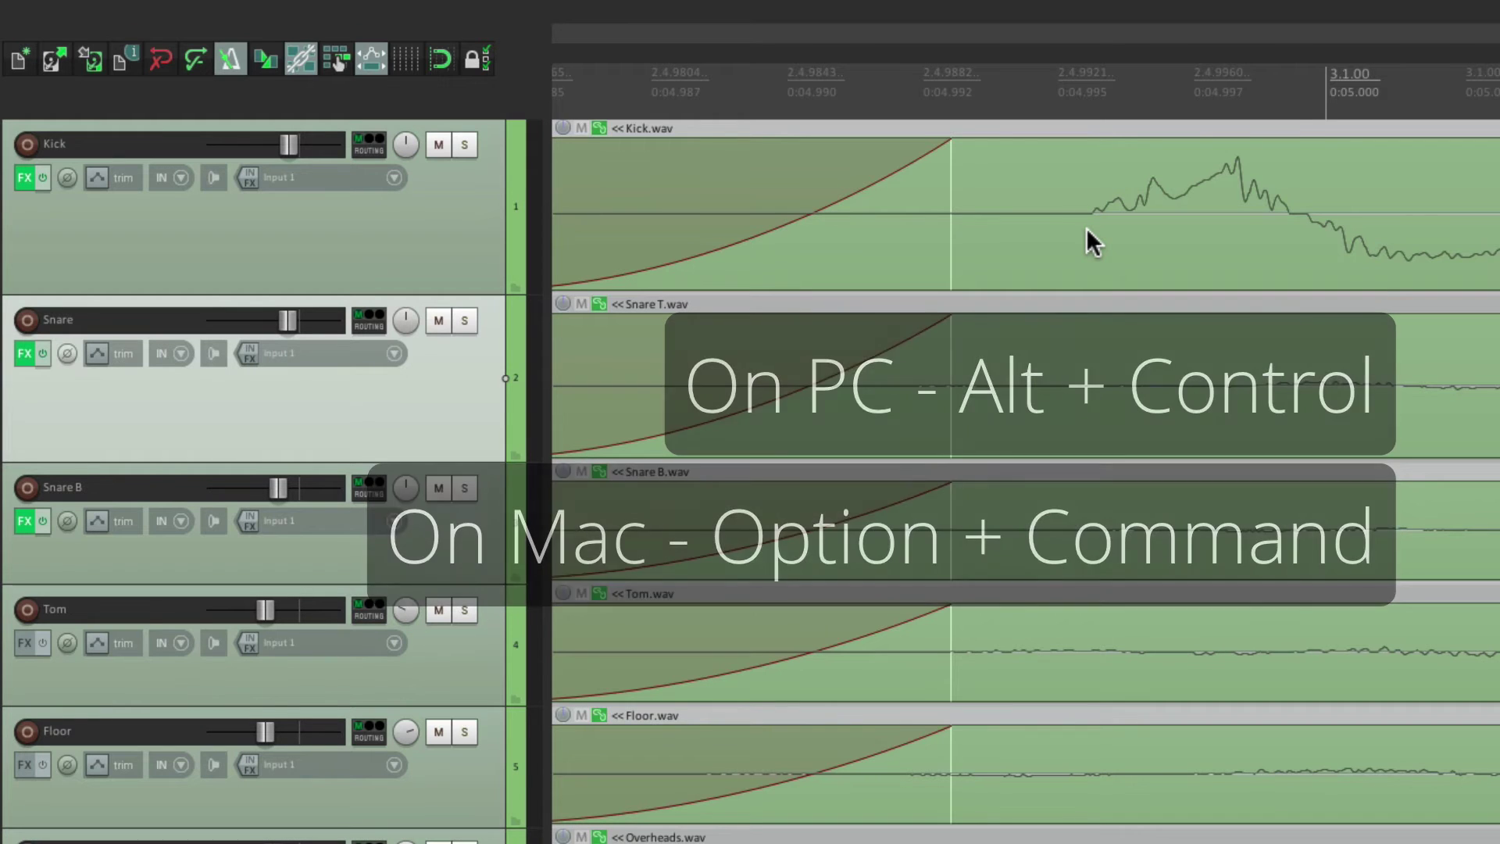
left_click(1084, 228)
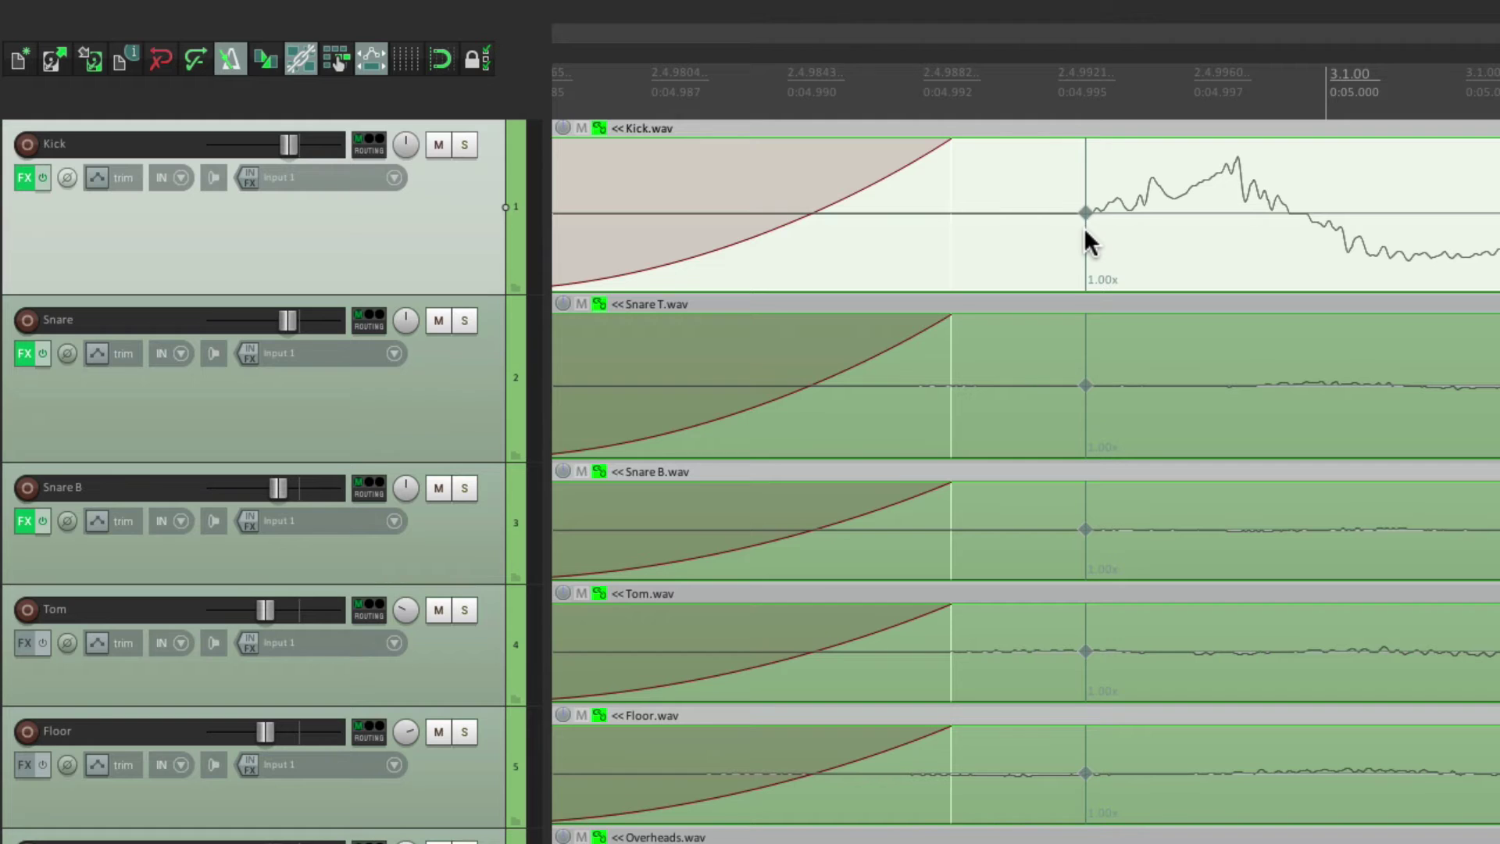
scroll(898, 341, "down", 10)
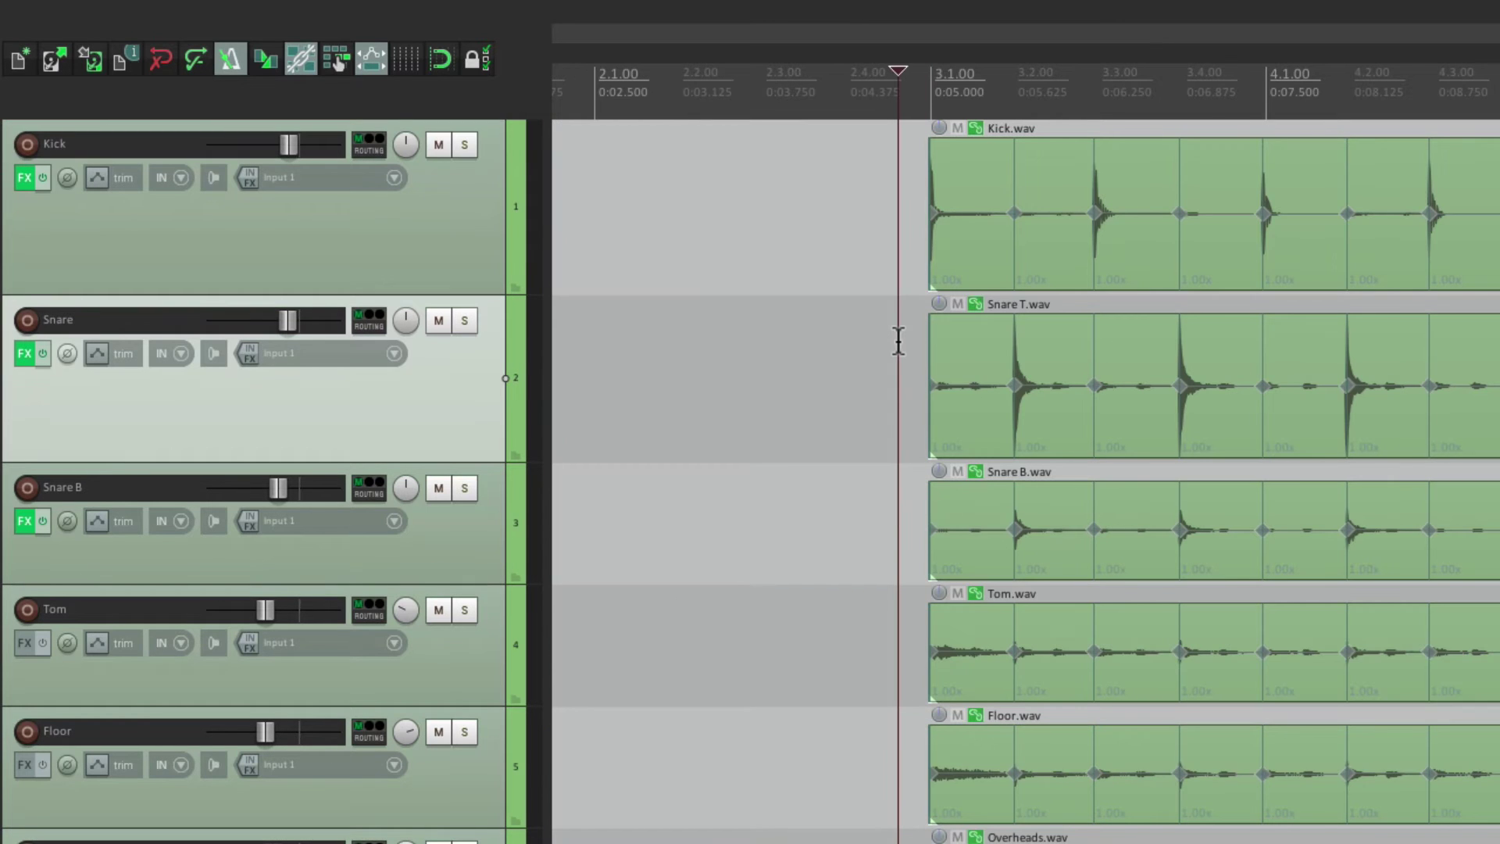
scroll(1146, 318, "up", 3)
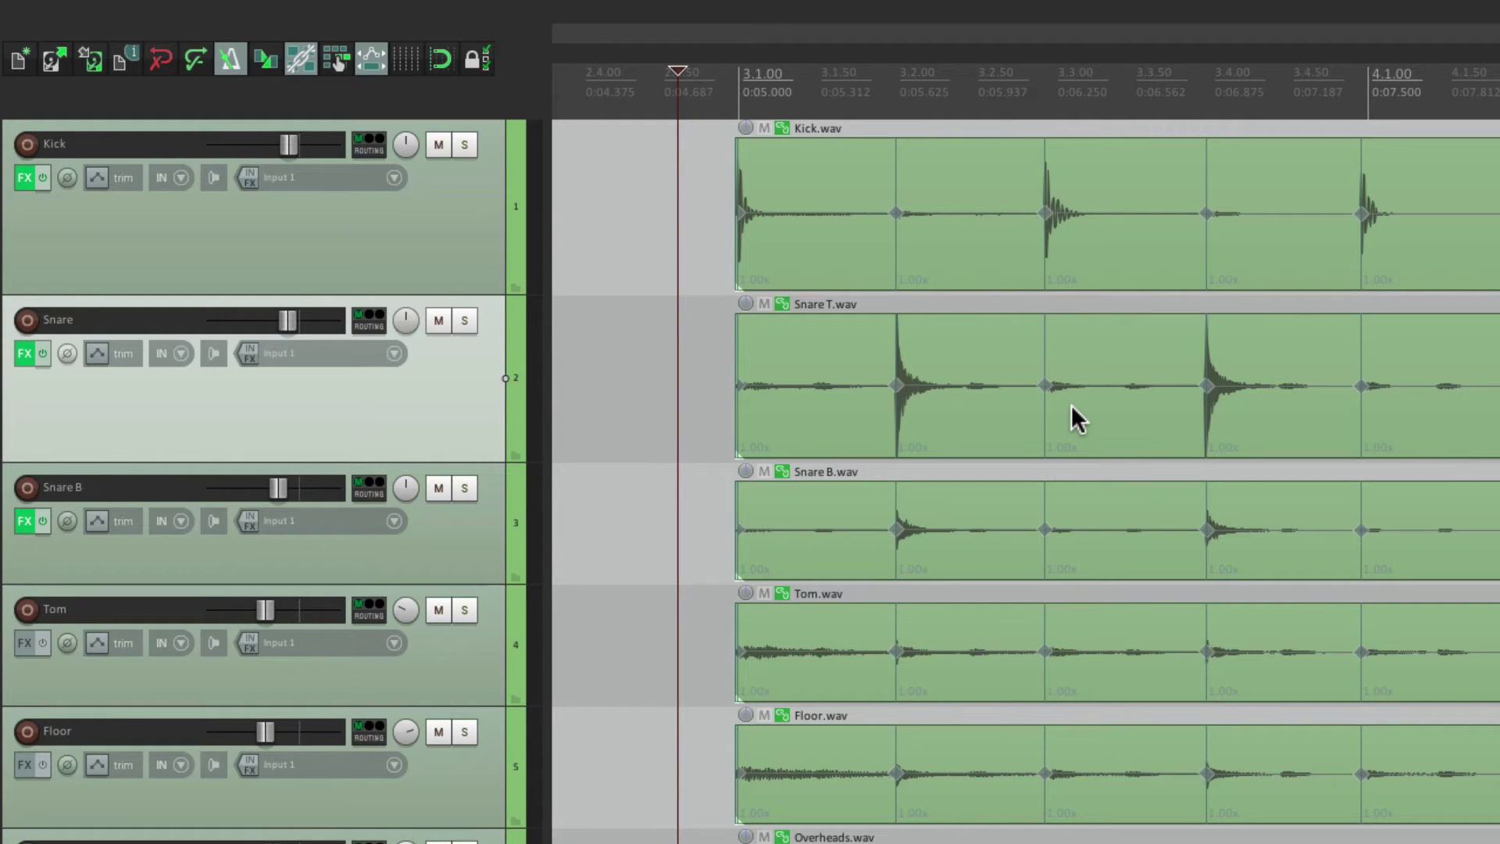
Change the grid snap spacing from 1/4 to 1/8 in Snap/Grid Settings.
right_click(445, 62)
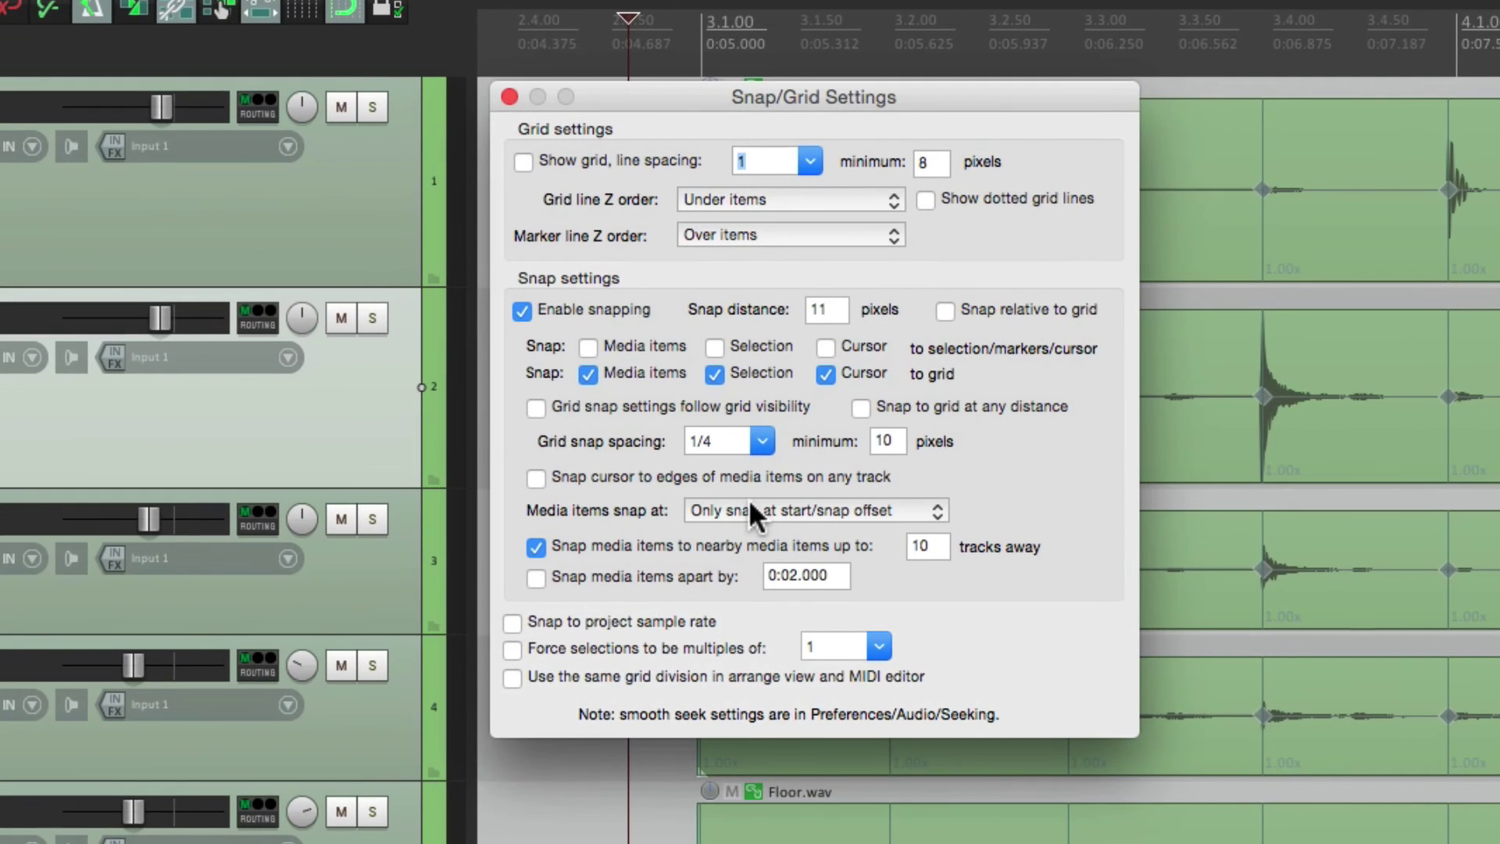
left_click(760, 442)
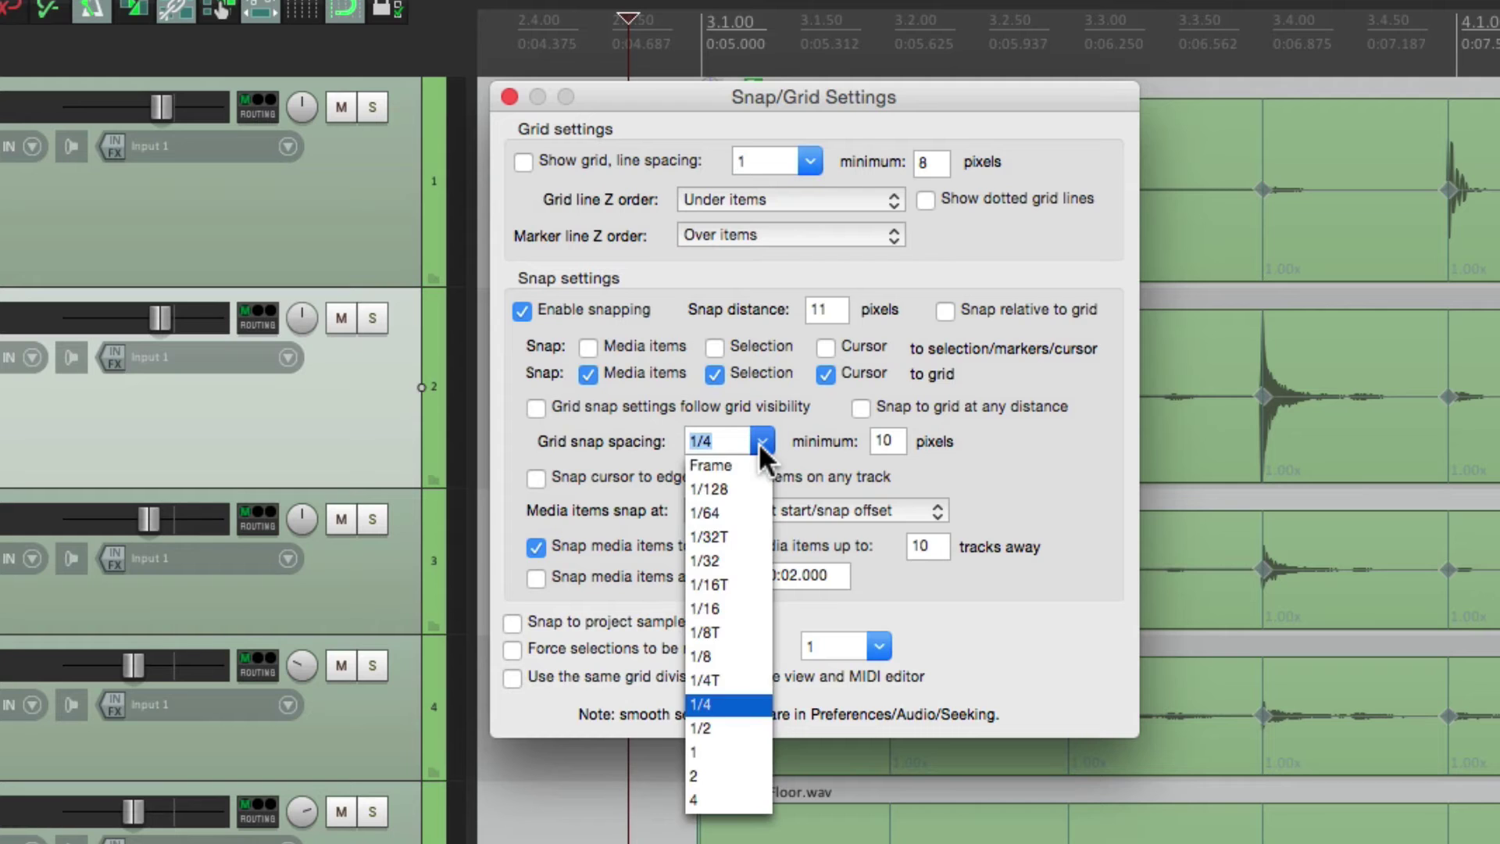
left_click(742, 654)
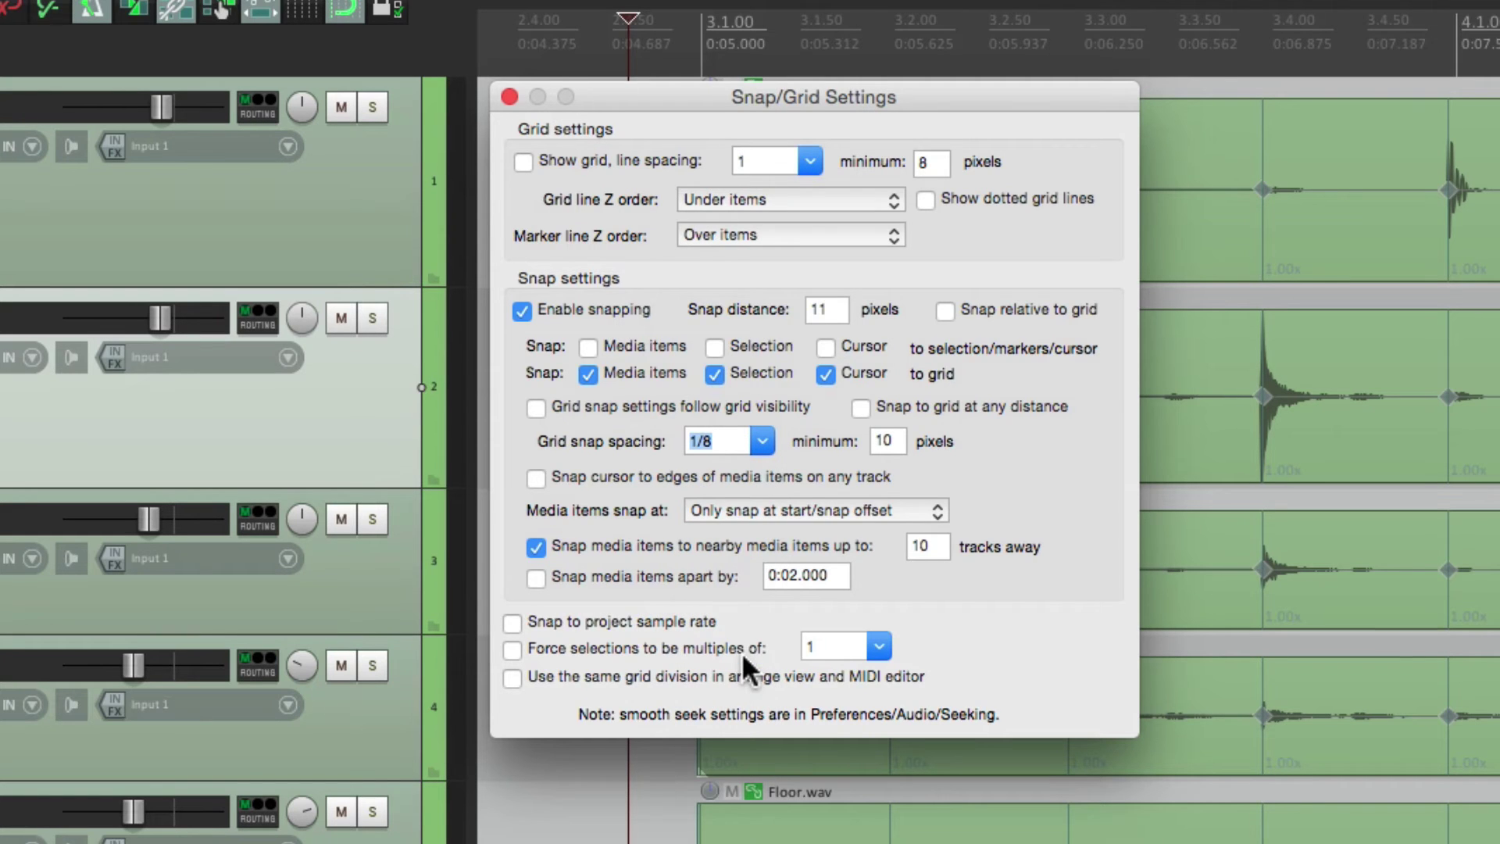
Close the snap settings, zoom in, and drag the first kick hit's stretch marker toward the grid.
left_click(508, 94)
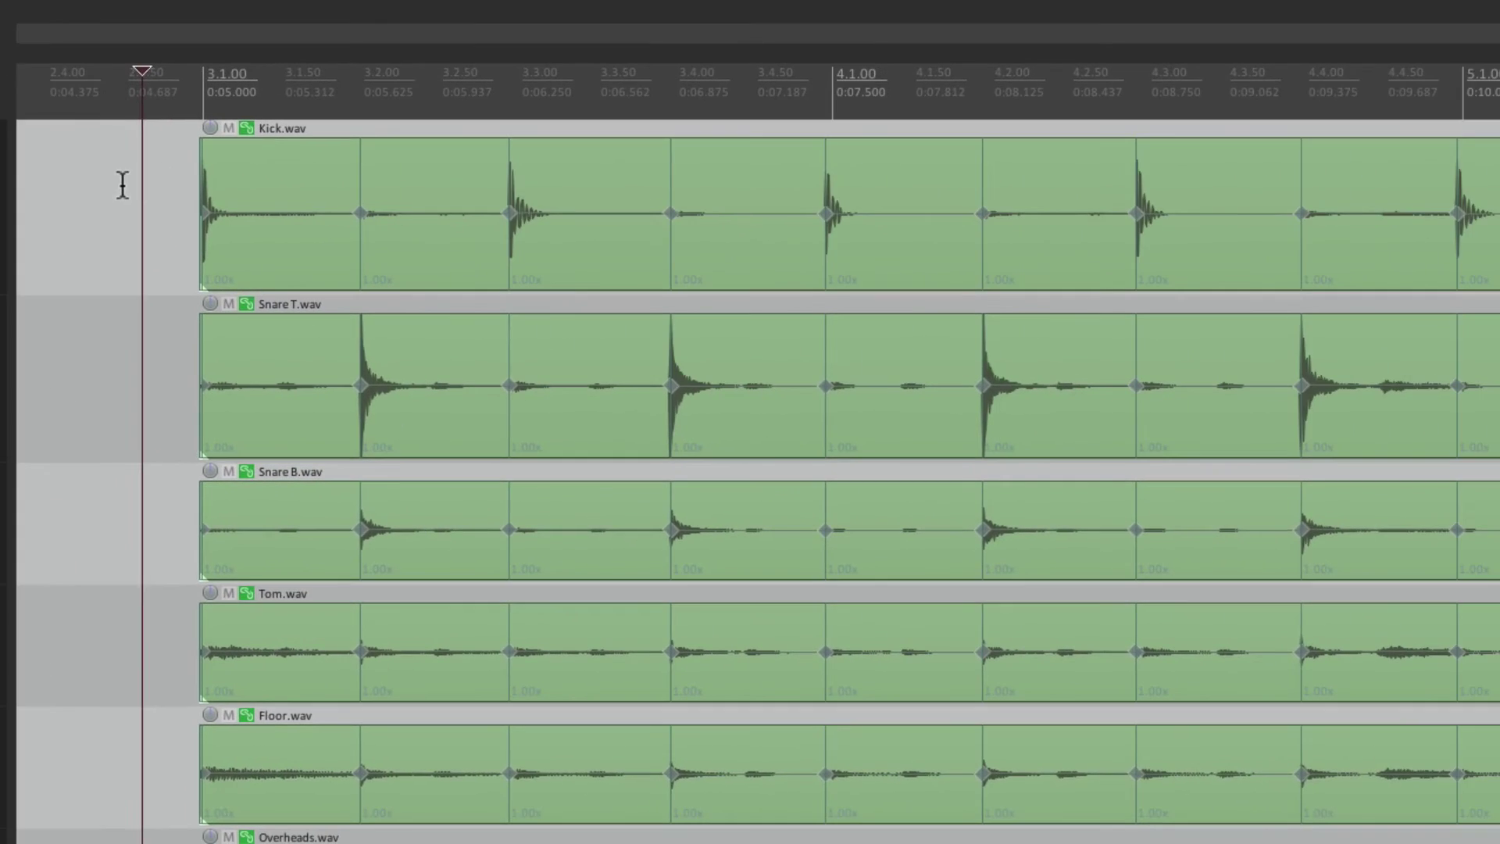
scroll(122, 185, "up", 3)
scroll(367, 277, "up", 4)
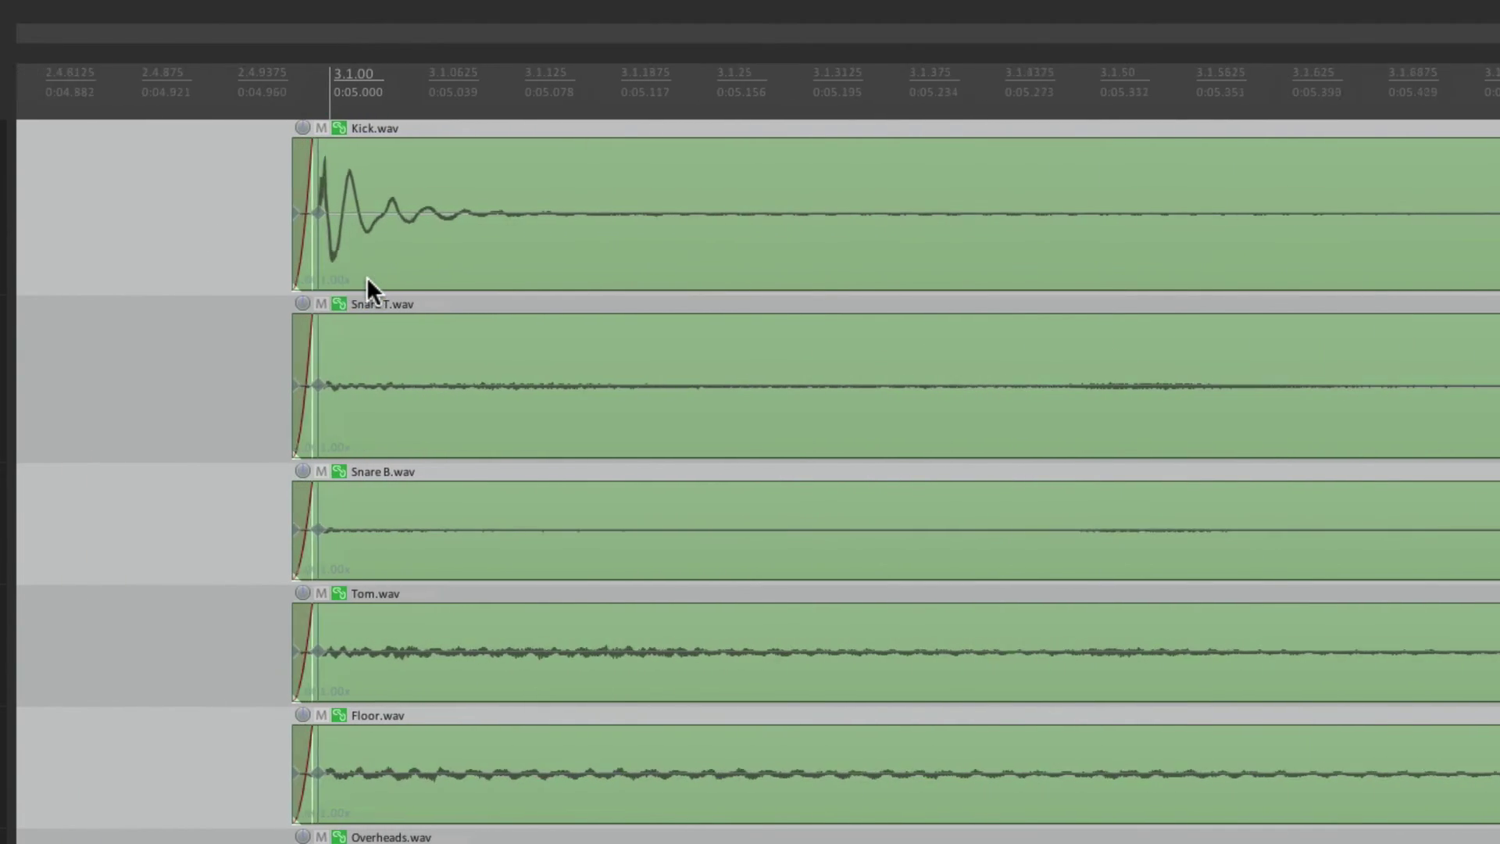
scroll(236, 323, "up", 4)
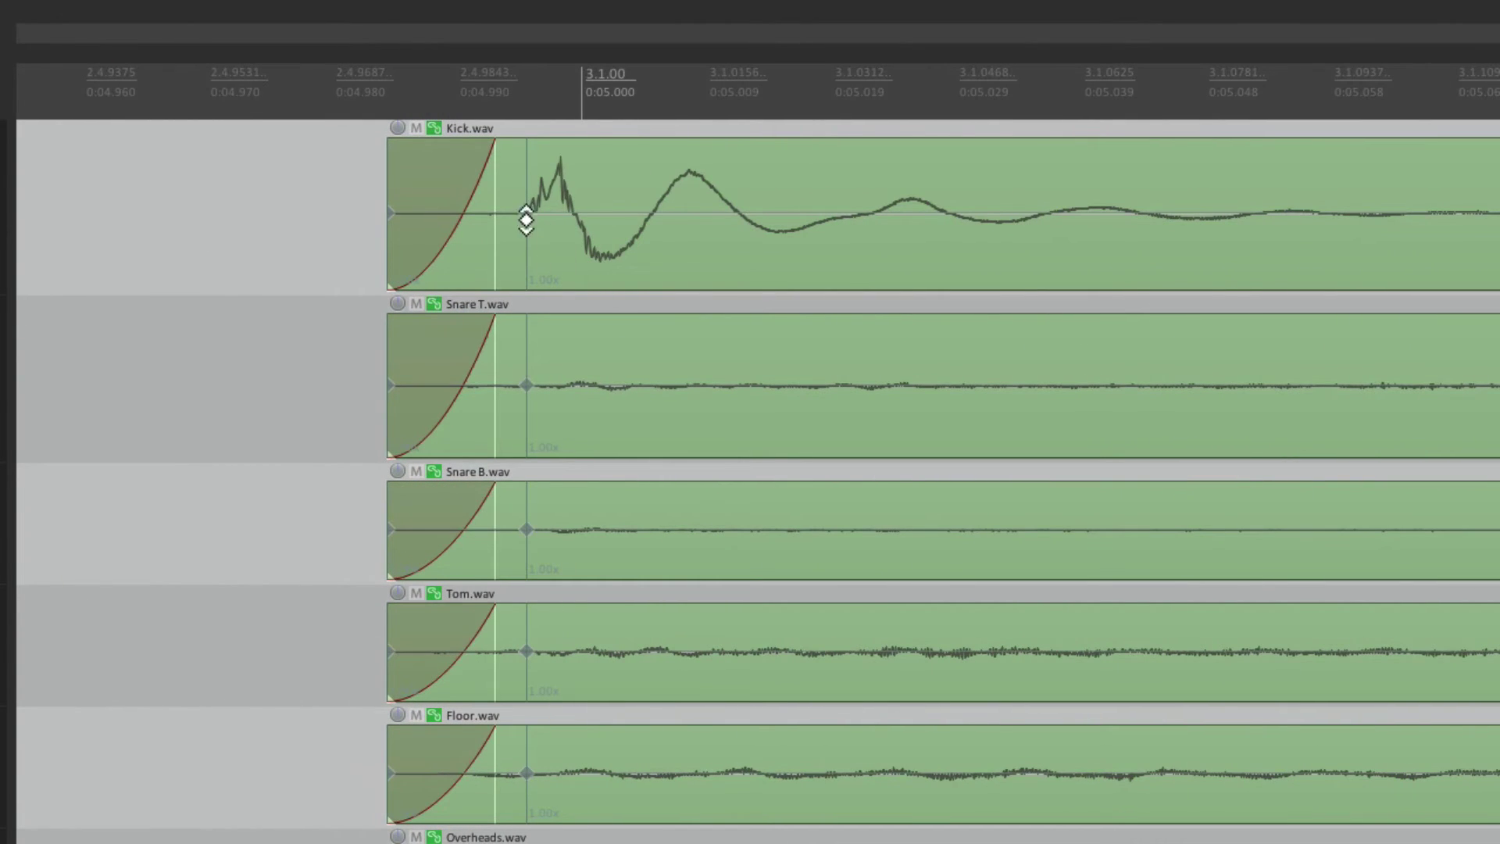
left_click_drag(526, 219, 582, 211)
Align the Snare T marker with beat 3.2 and the next marker with 3.3, giving 0.95x and 1.06x.
scroll(638, 283, "down", 4)
scroll(578, 290, "down", 2)
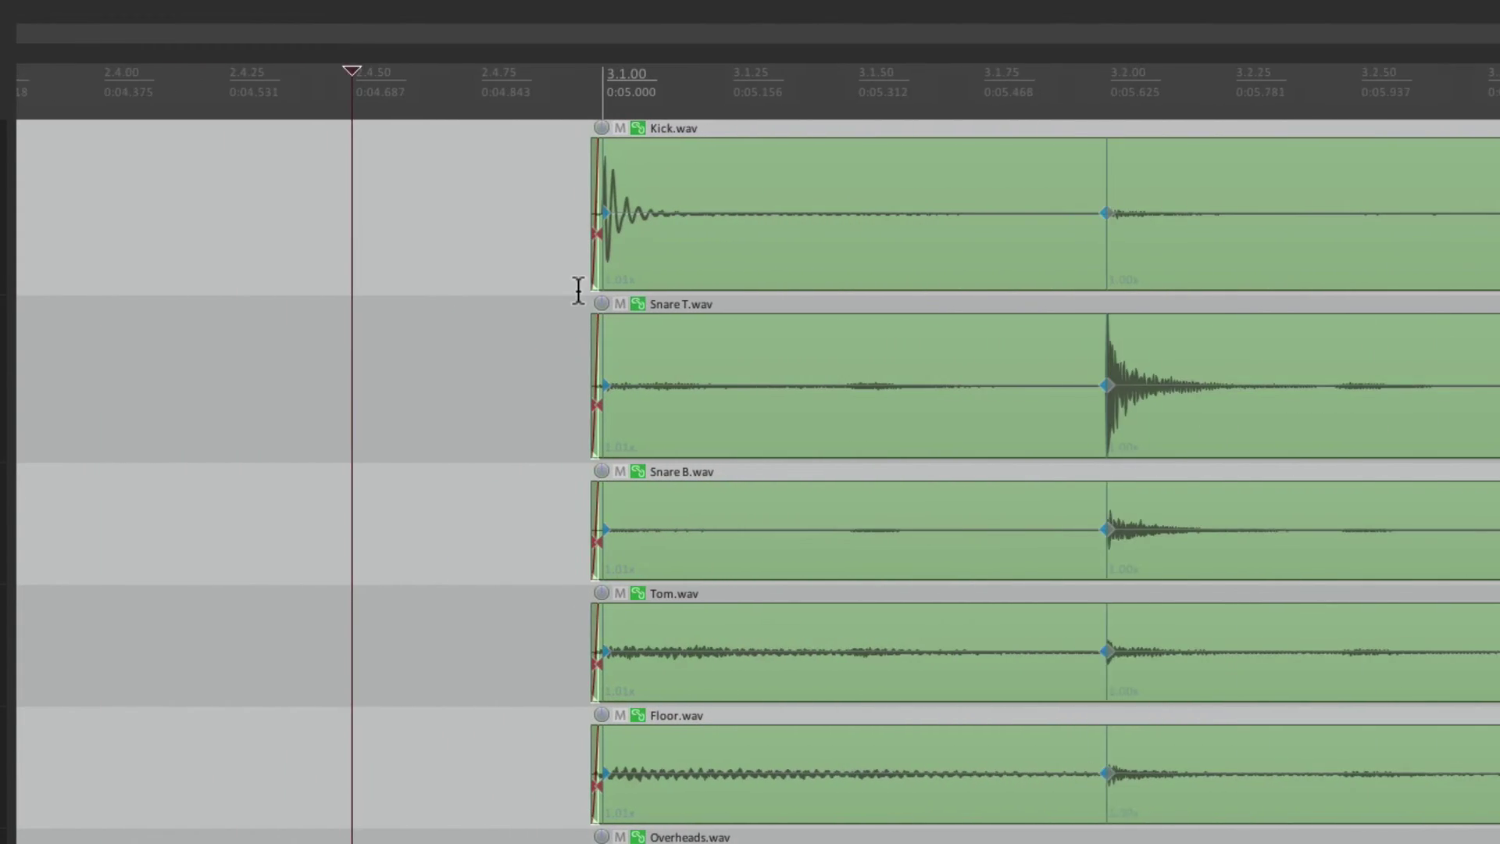
scroll(617, 275, "right", 5)
left_click_drag(608, 385, 609, 386)
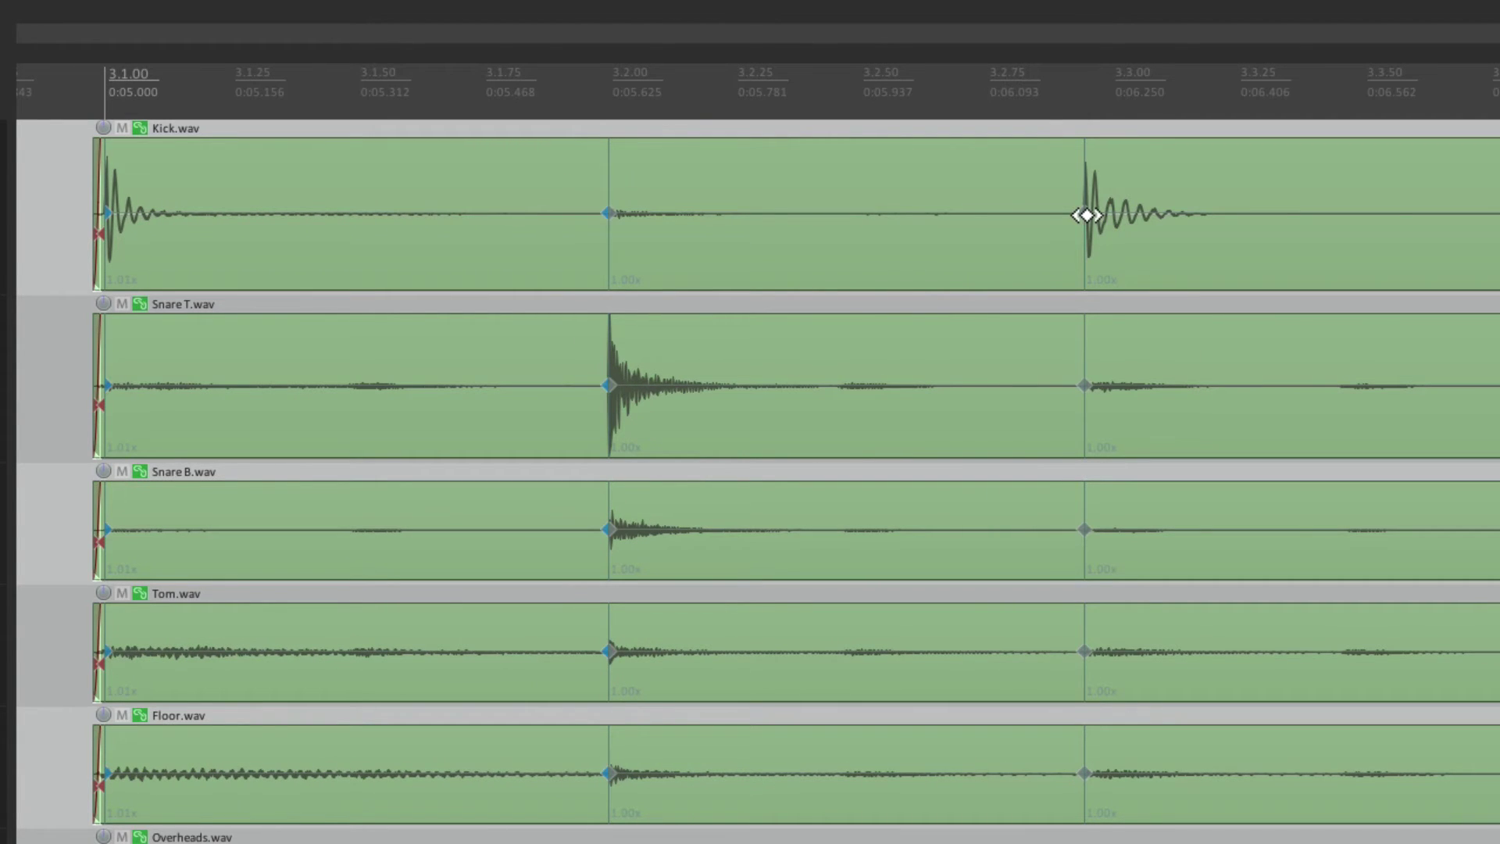
left_click_drag(1086, 214, 1112, 213)
scroll(994, 258, "down", 2)
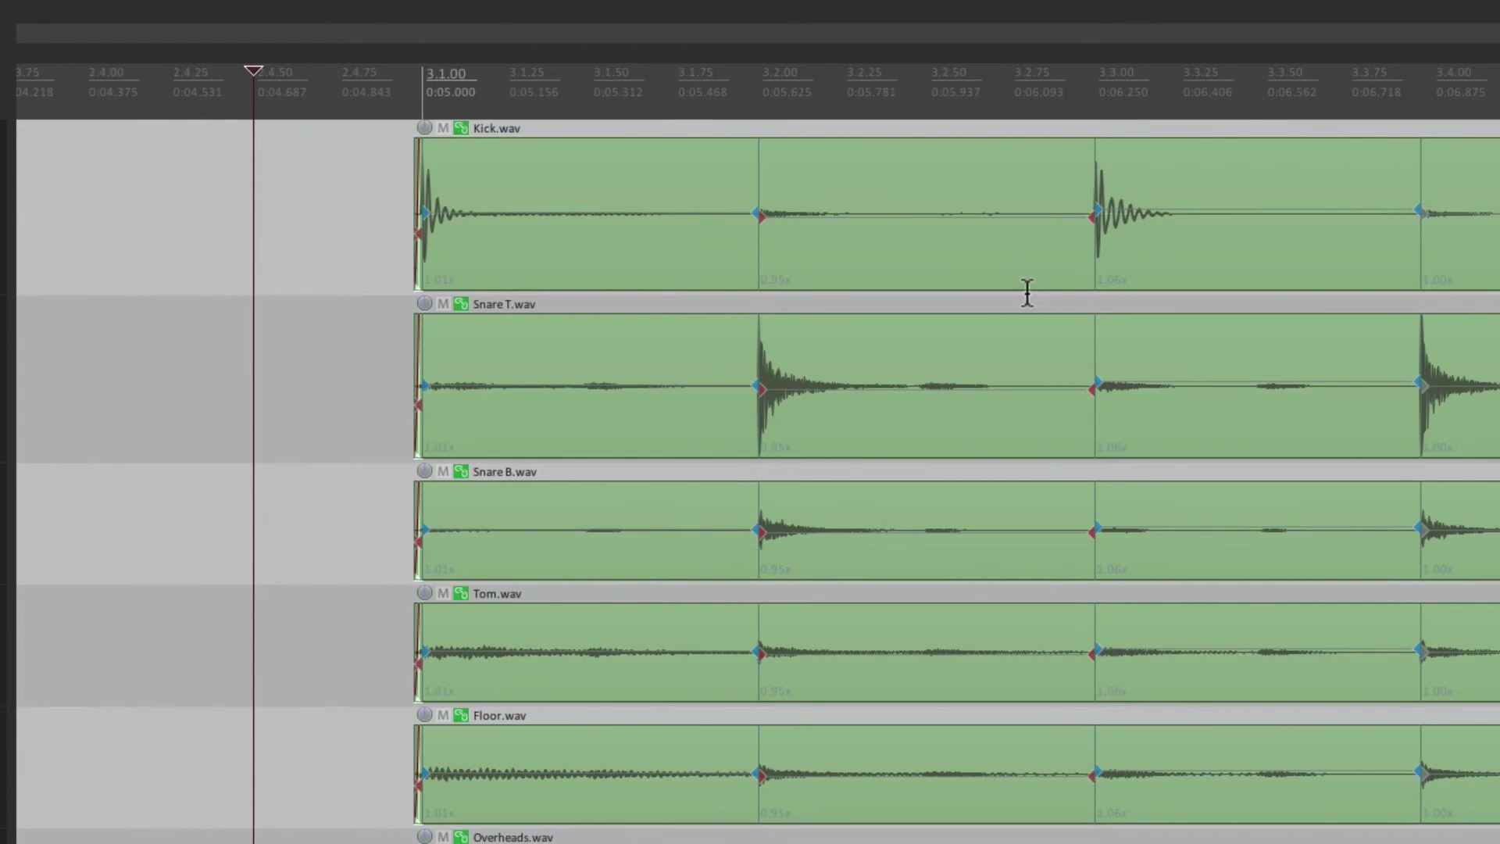
scroll(1019, 293, "down", 3)
scroll(1014, 298, "right", 5)
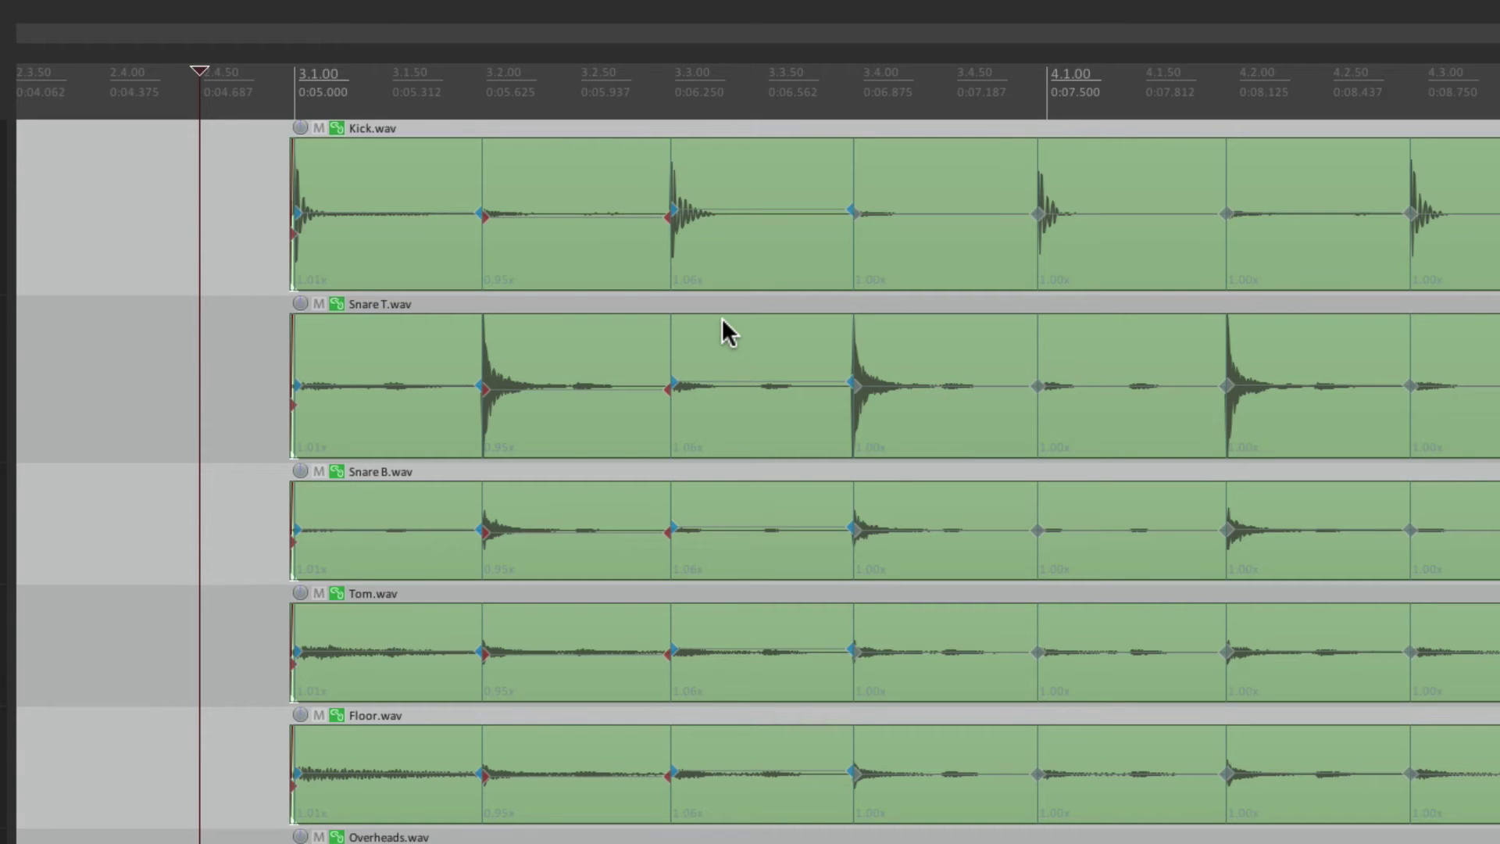
Undo the manual marker moves, then snap every stretch marker in the selected drum items to grid.
key("ctrl+z")
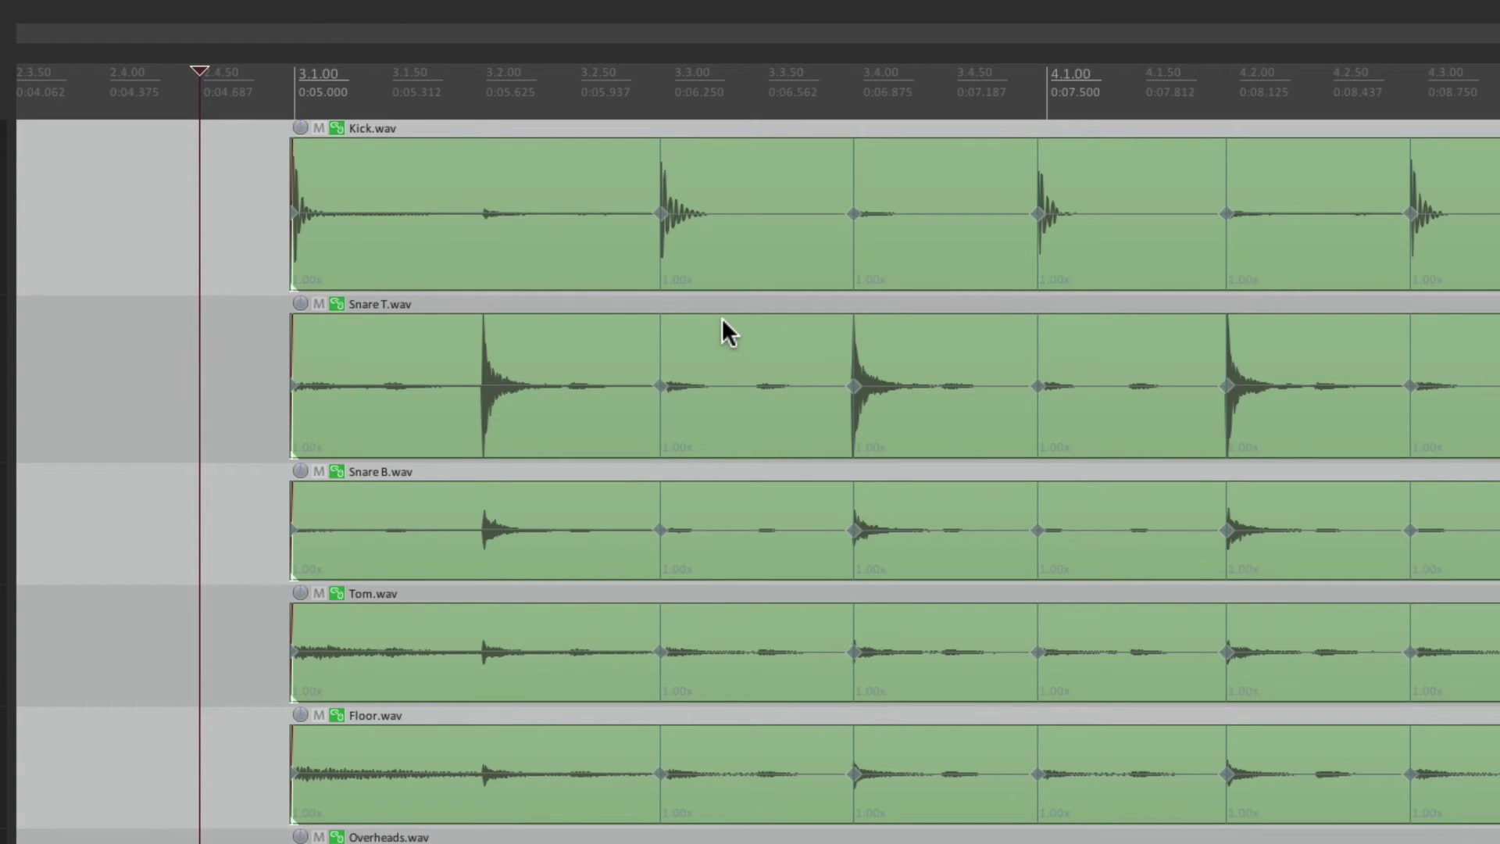
left_click(583, 195)
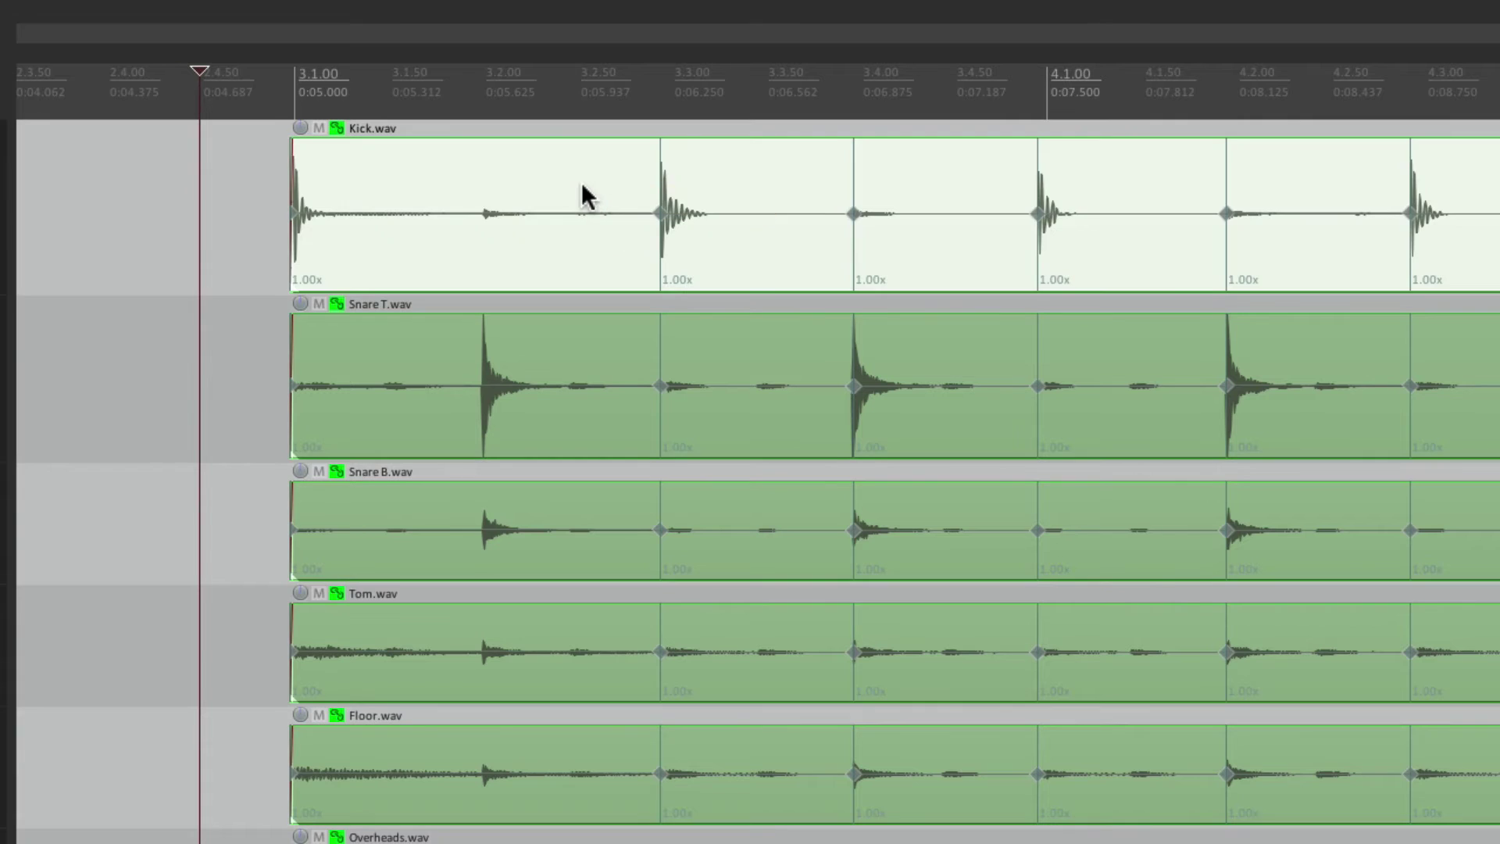
scroll(812, 208, "right", 1)
right_click(946, 215)
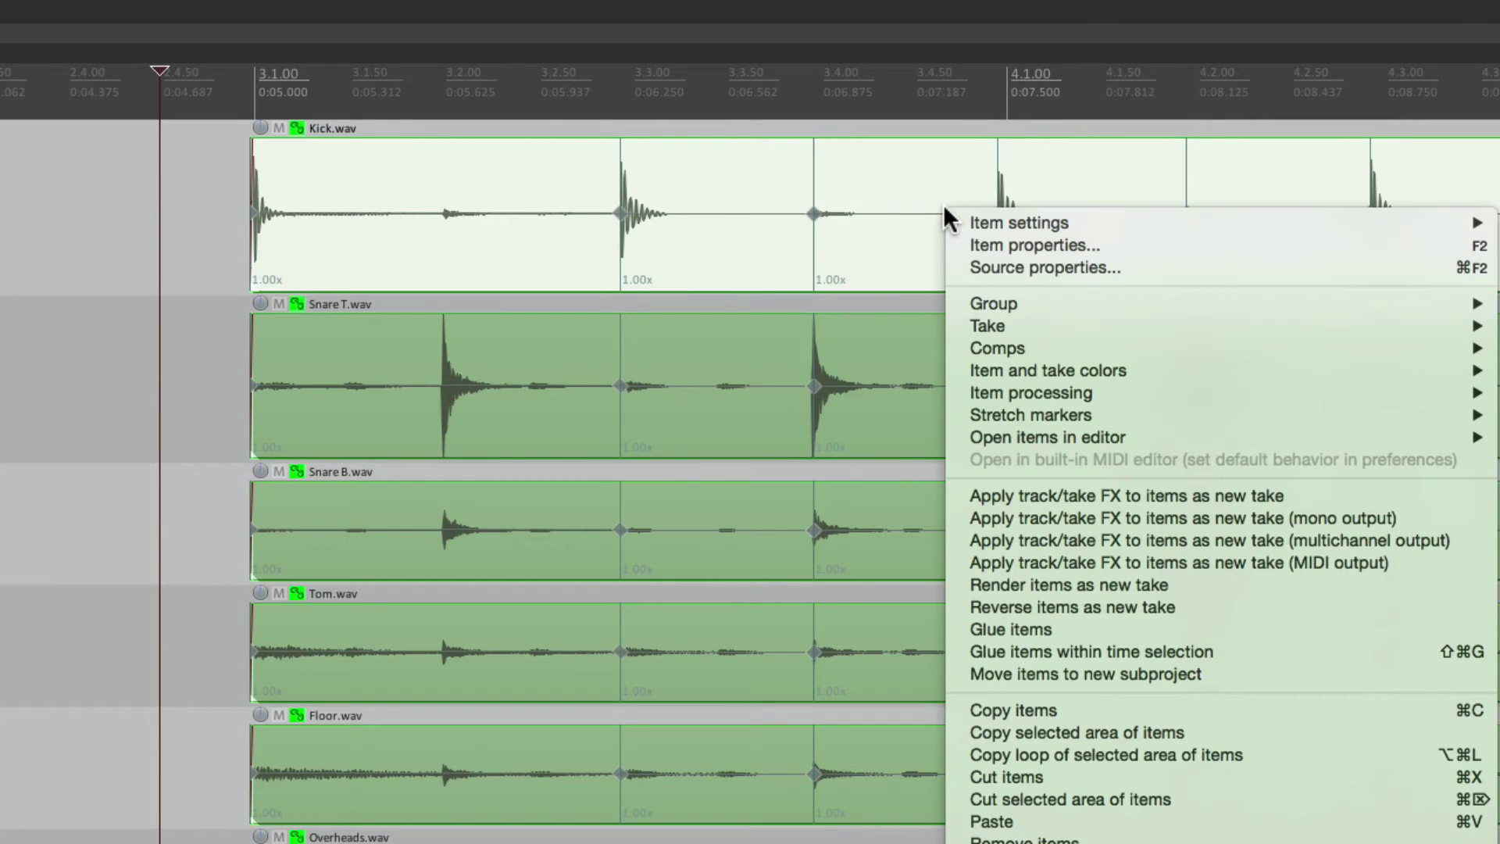
mouse_move(982, 414)
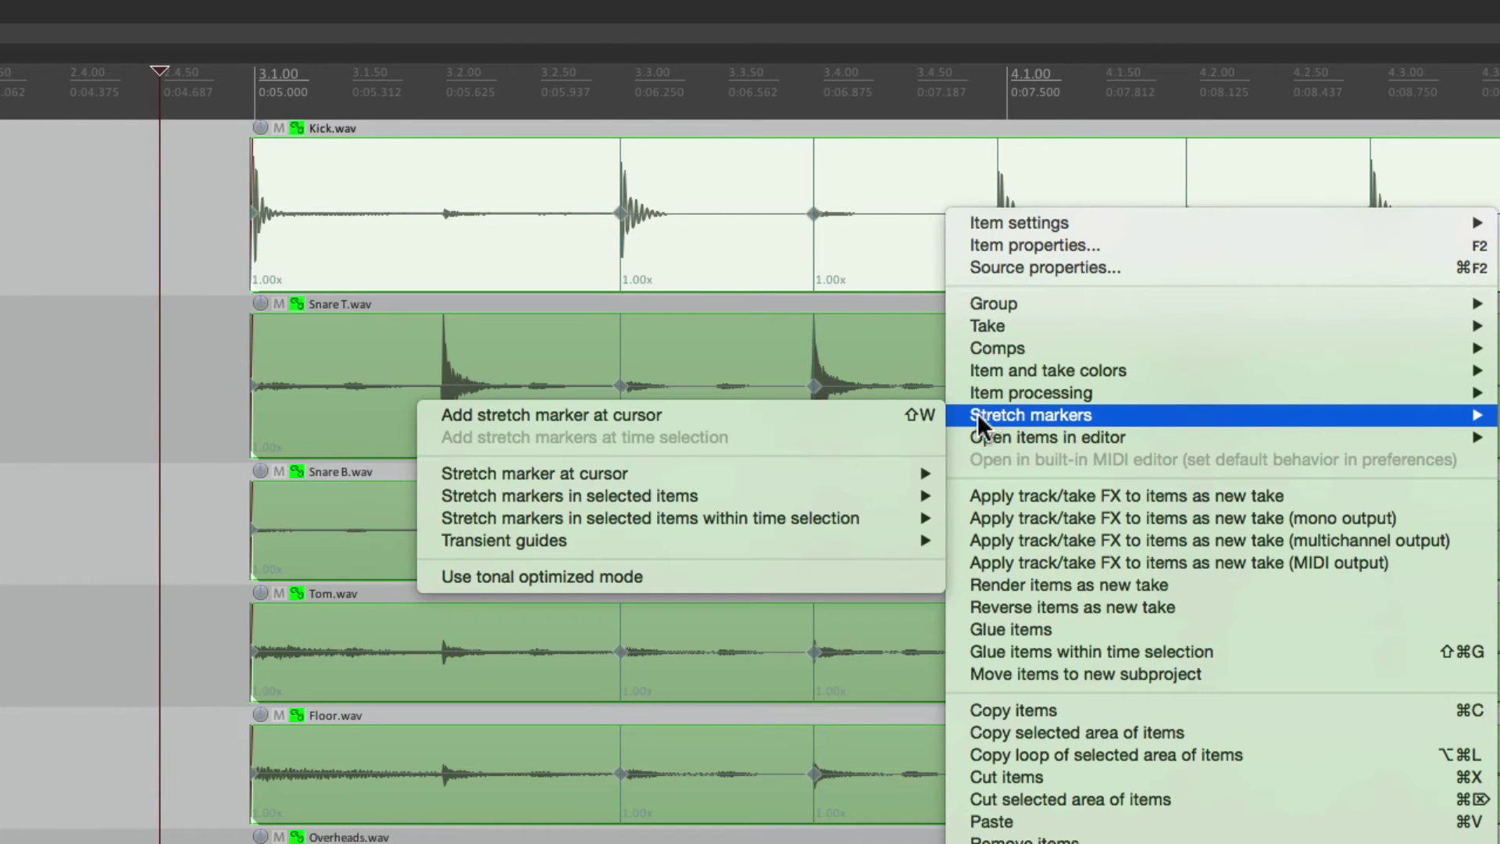
mouse_move(817, 494)
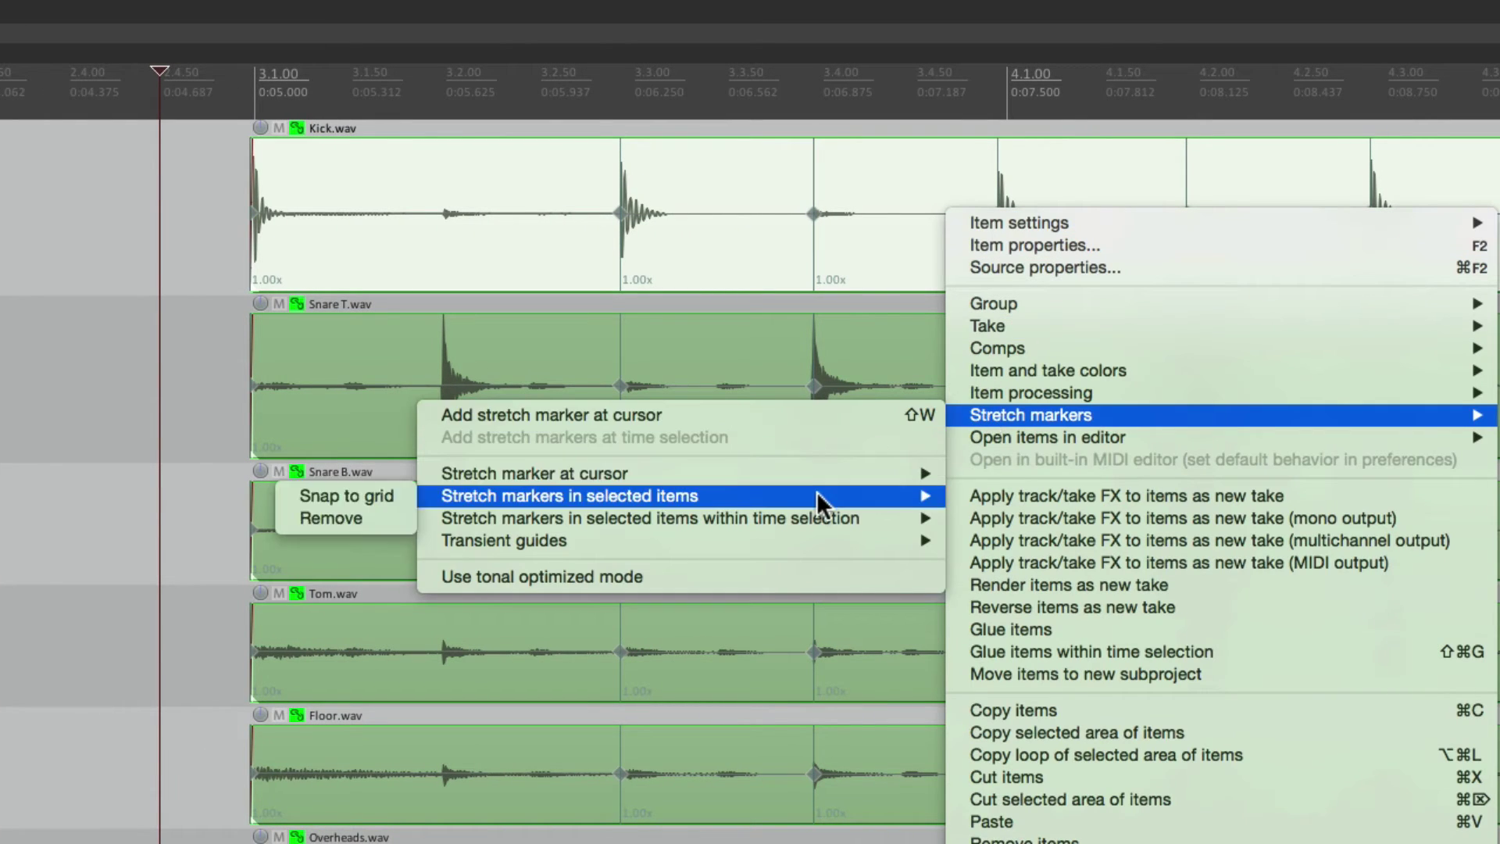
left_click(392, 501)
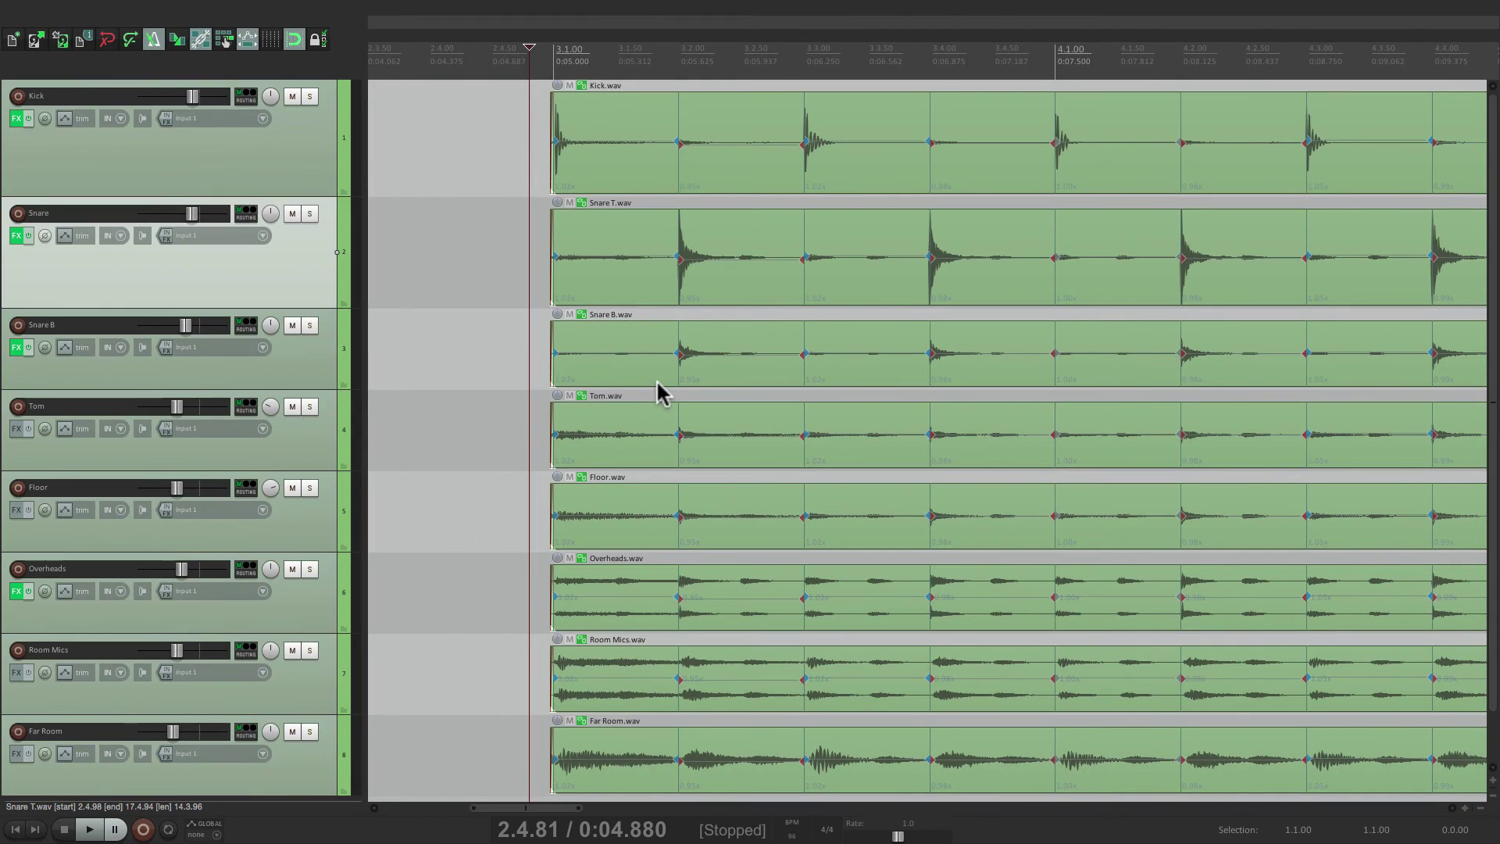
key("space")
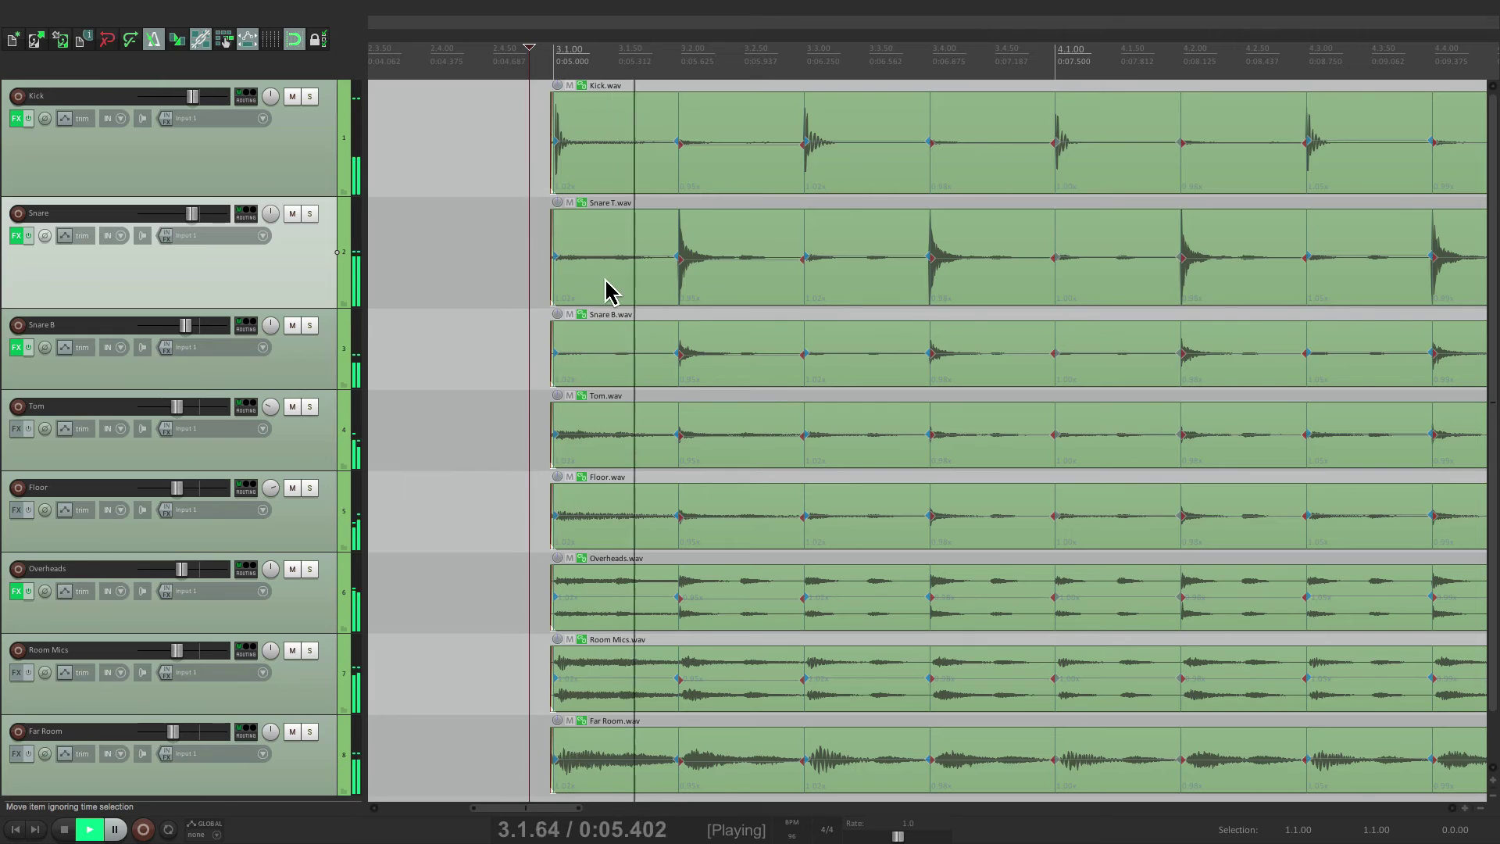
scroll(654, 291, "down", 2)
scroll(655, 290, "right", 3)
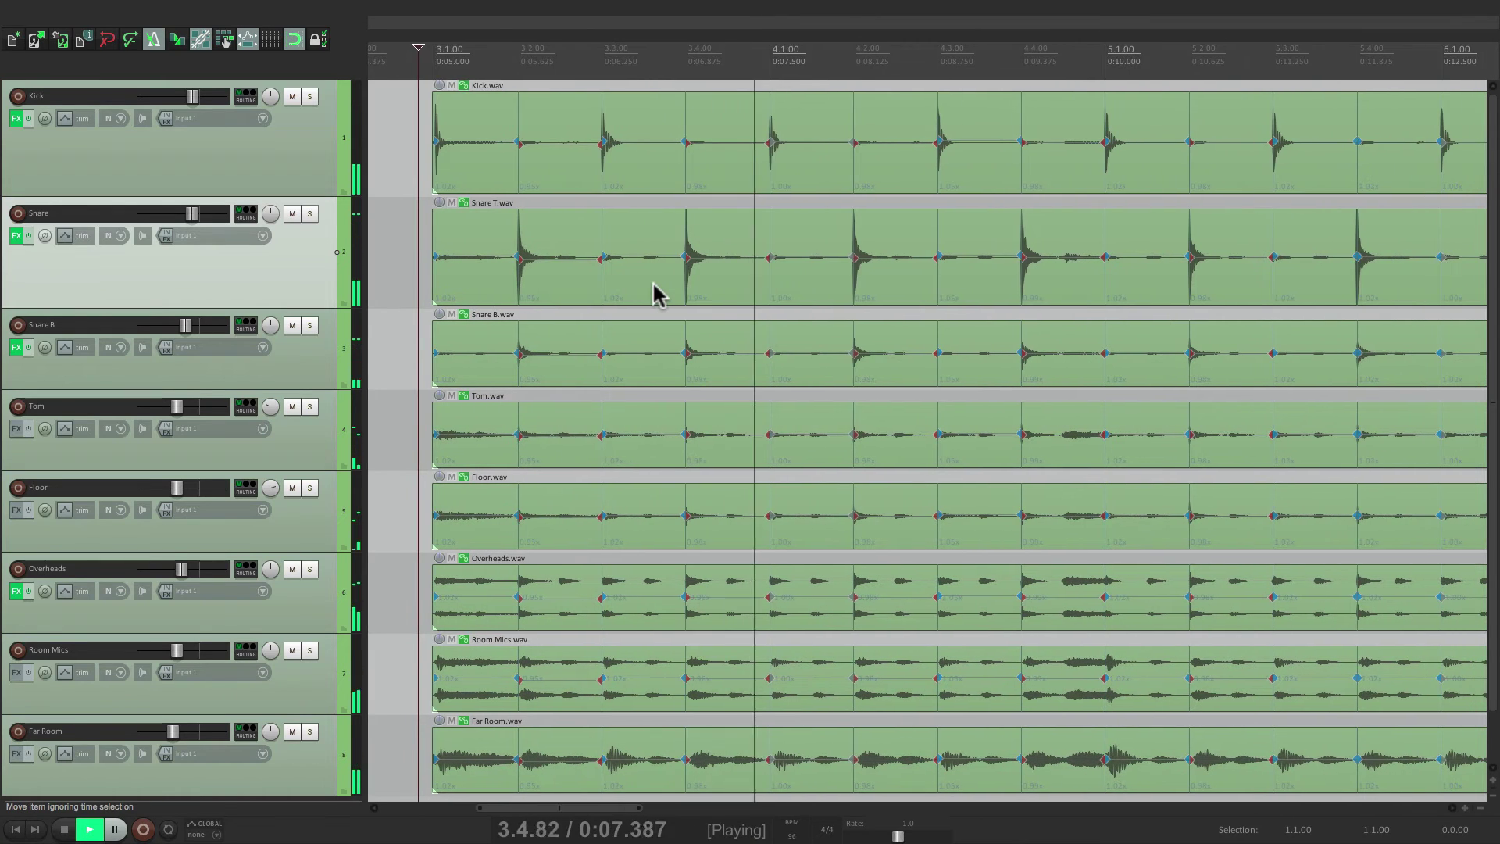
scroll(688, 296, "right", 3)
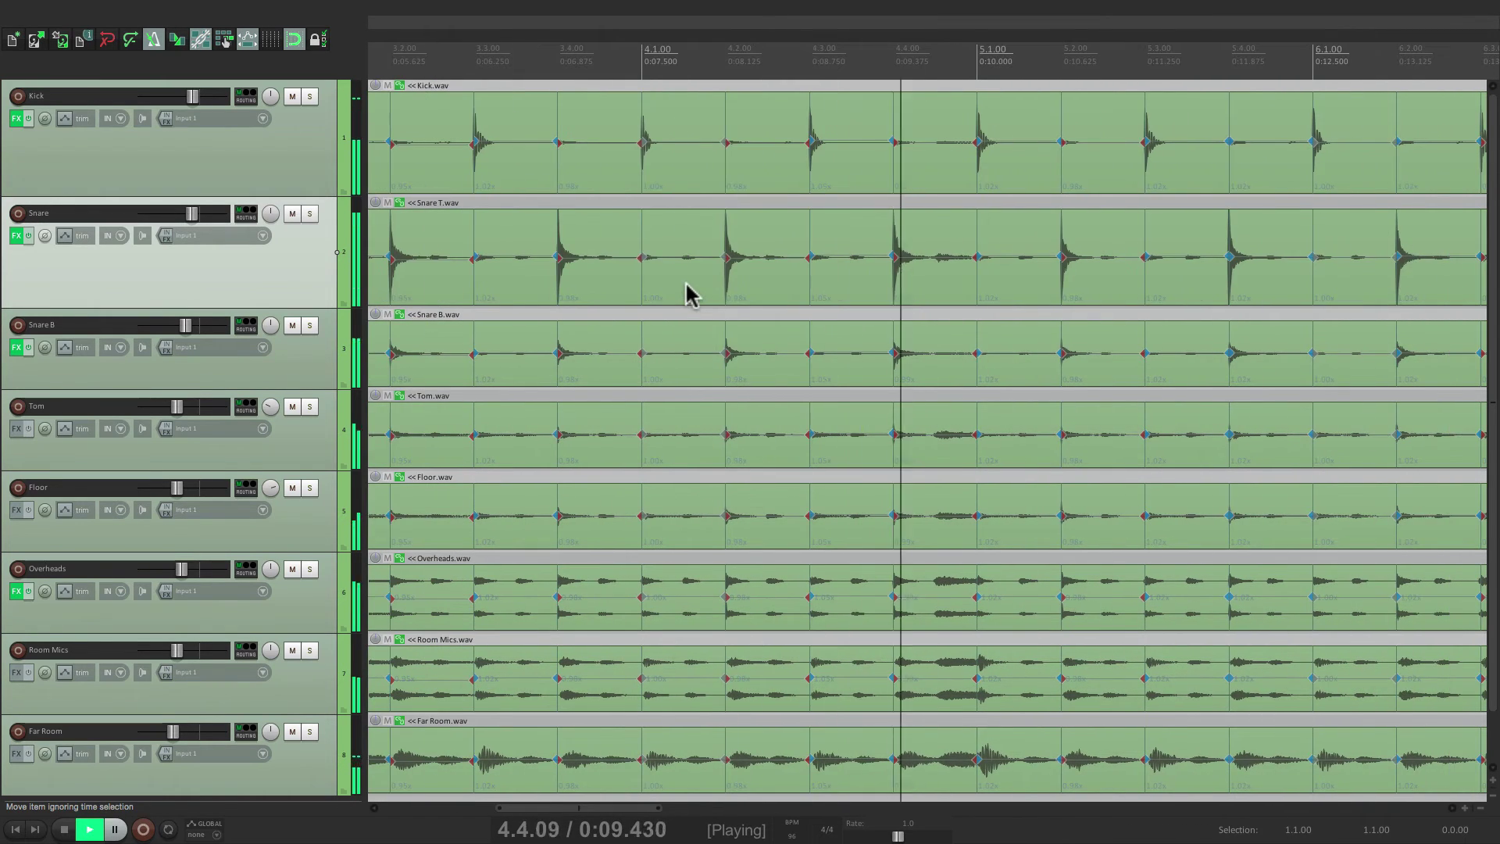
scroll(688, 294, "down", 2)
scroll(722, 290, "right", 3)
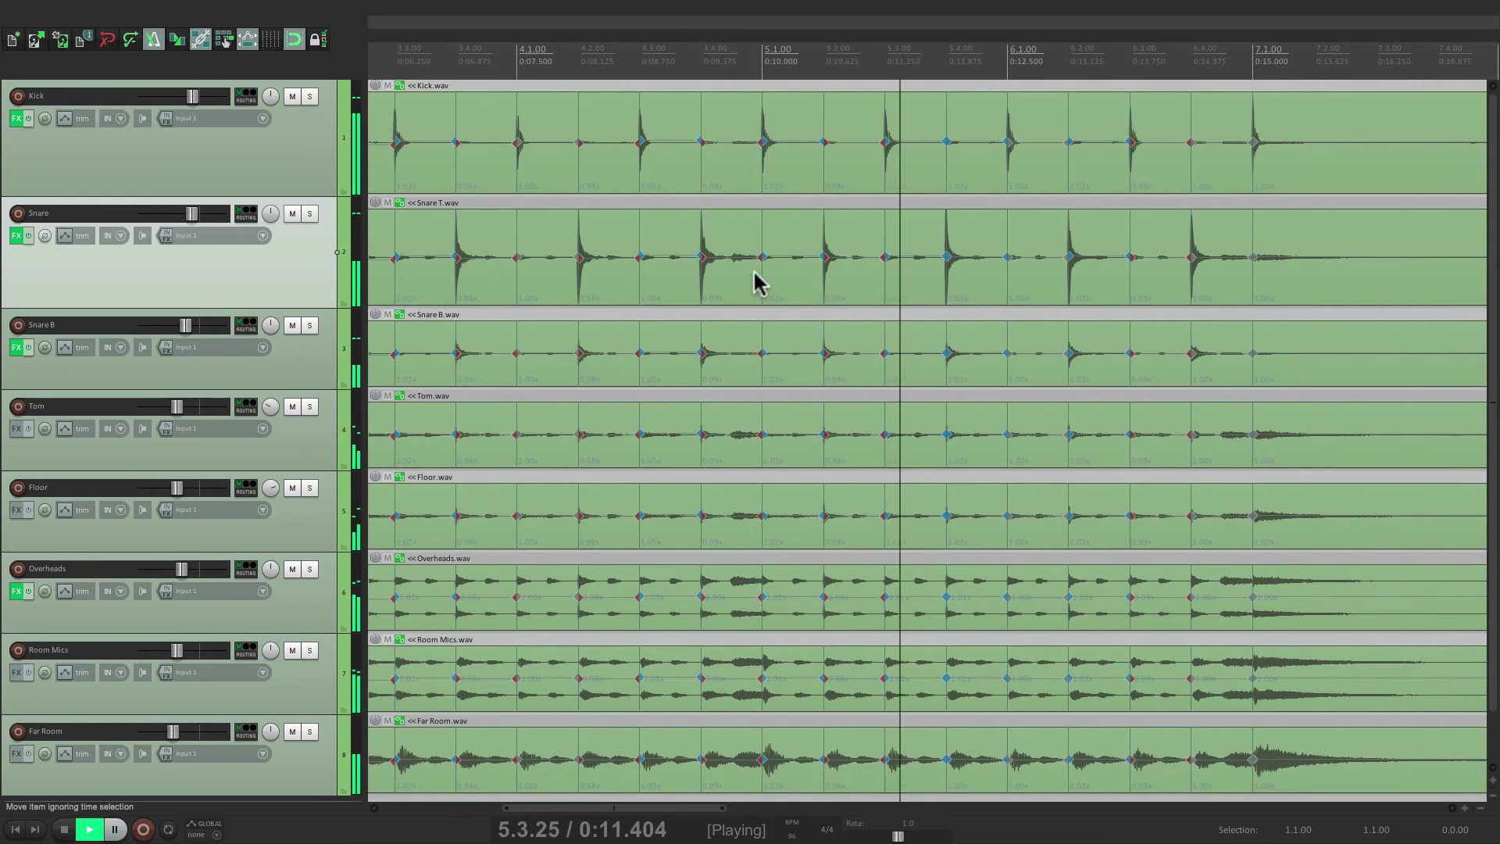
scroll(757, 281, "right", 3)
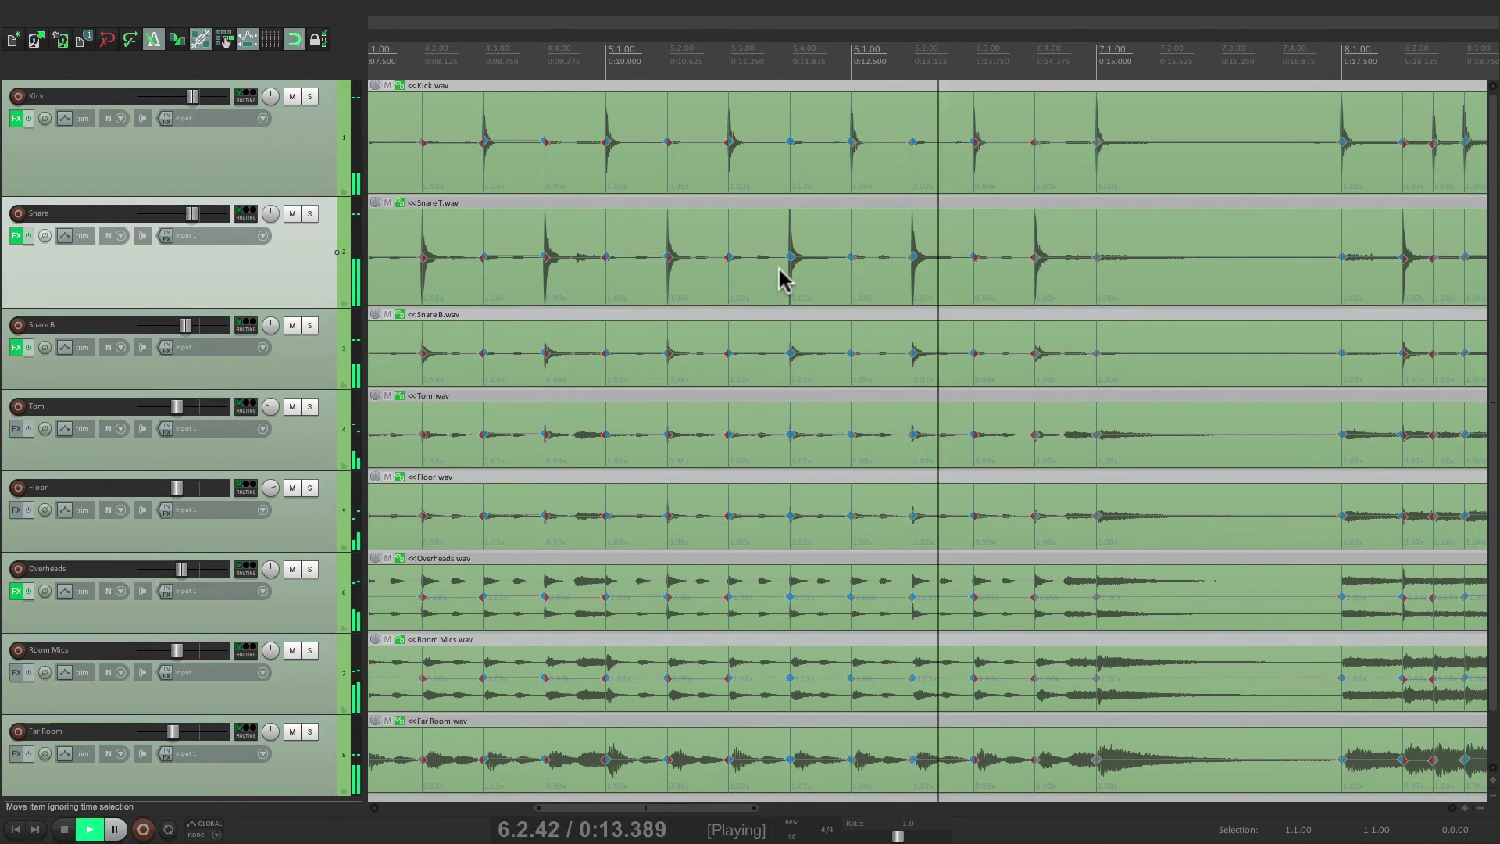
scroll(780, 274, "right", 2)
scroll(777, 274, "right", 6)
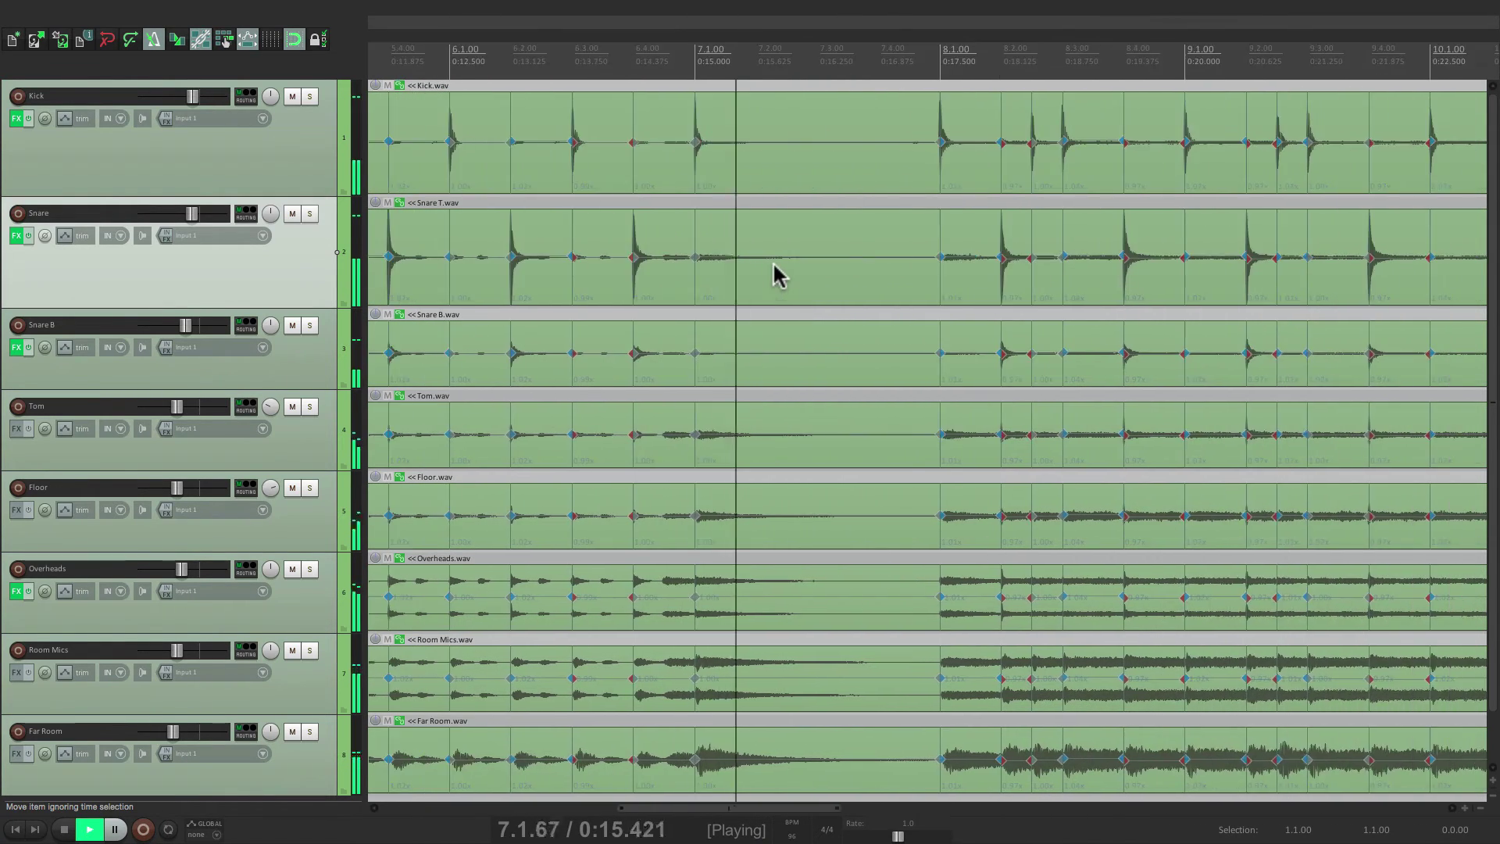
key("space")
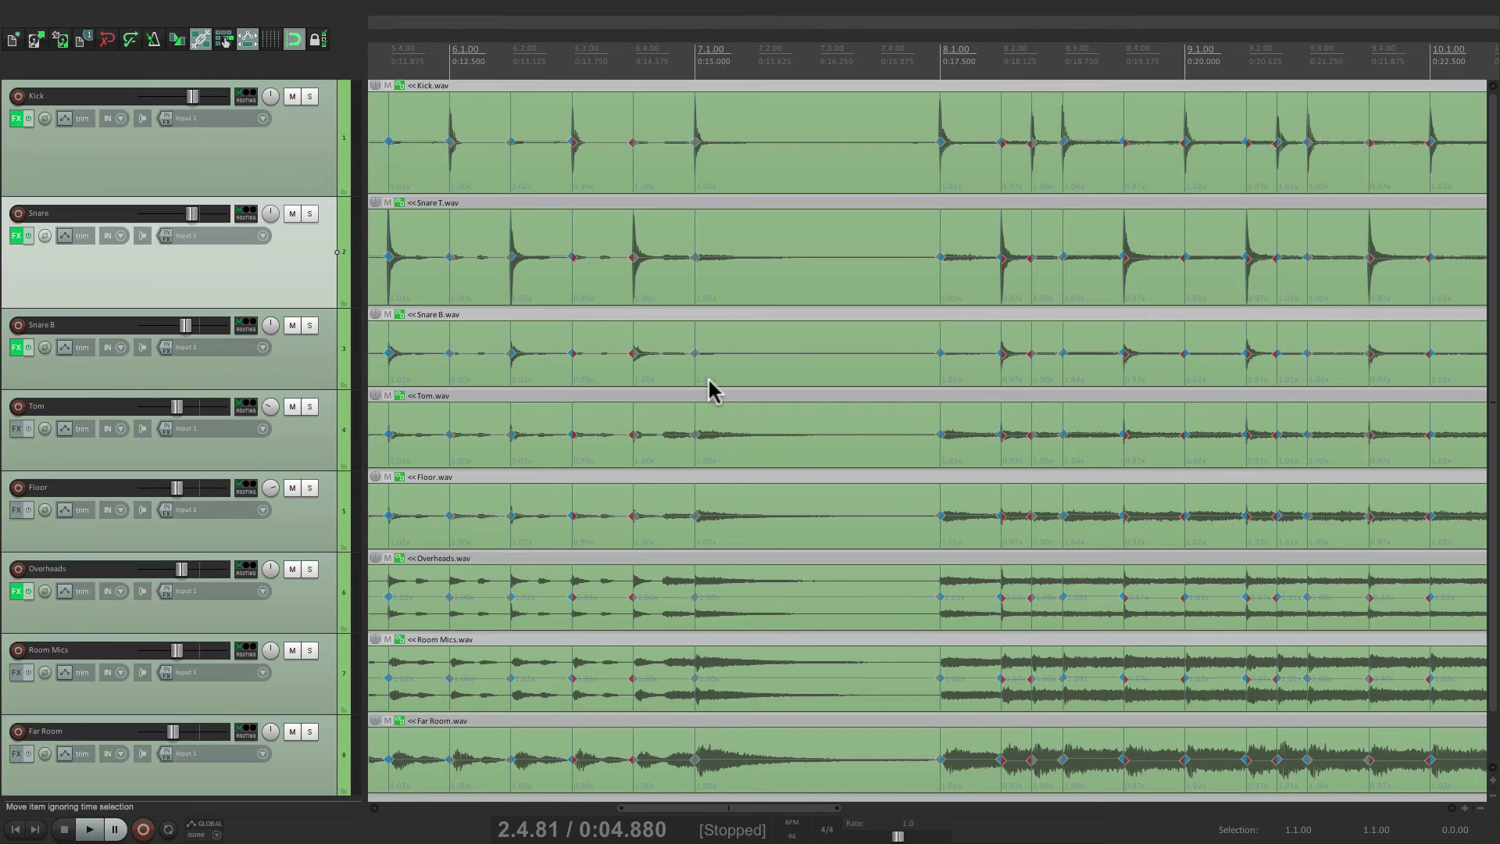
Zoom in on a snare hit to check its grid alignment, then zoom back out.
scroll(711, 388, "left", 8)
scroll(711, 388, "left", 8)
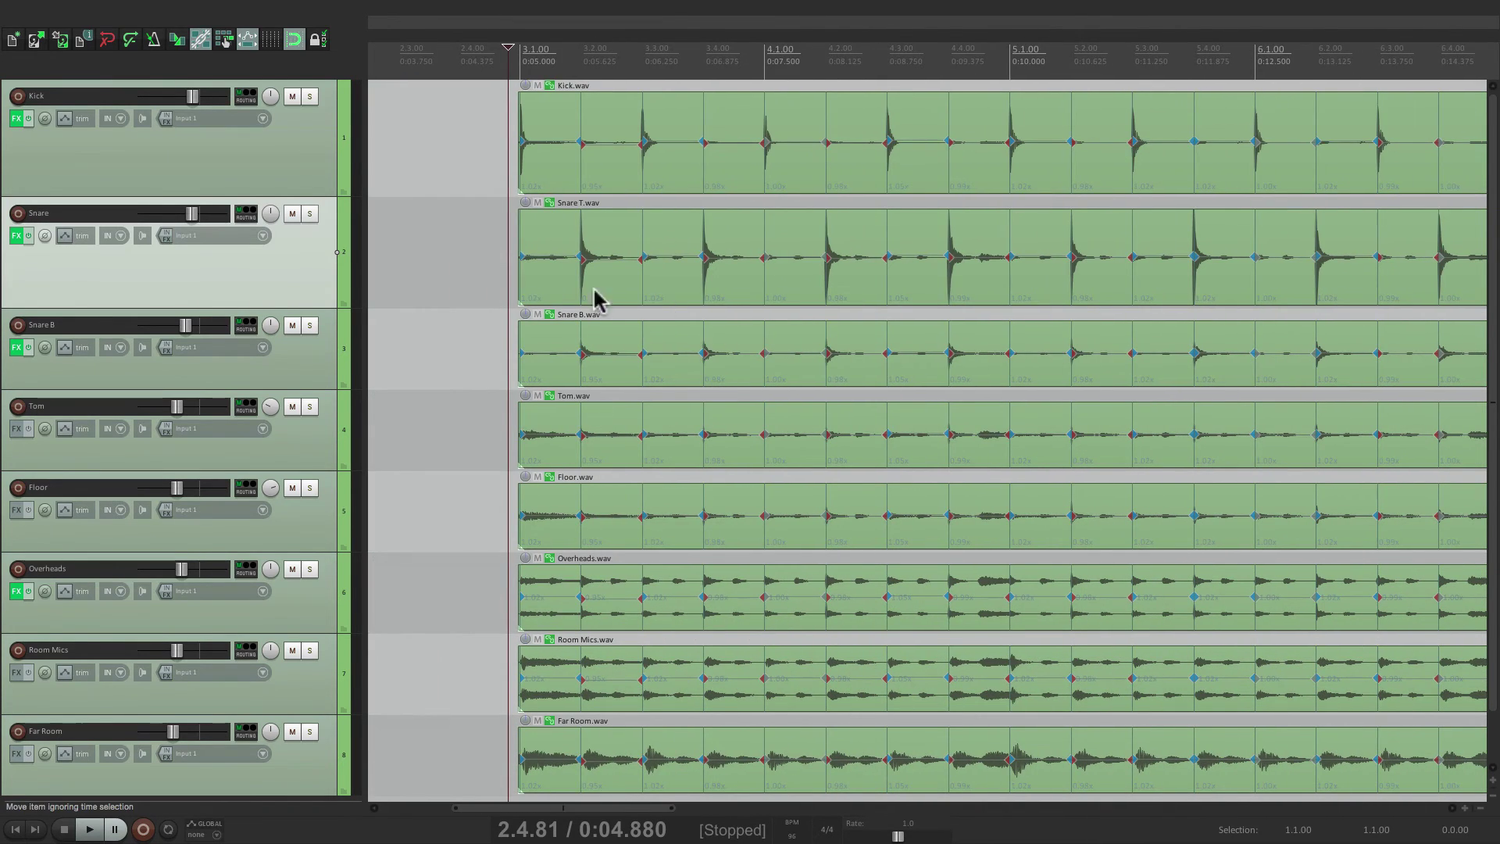
scroll(536, 294, "up", 5)
scroll(672, 284, "up", 15)
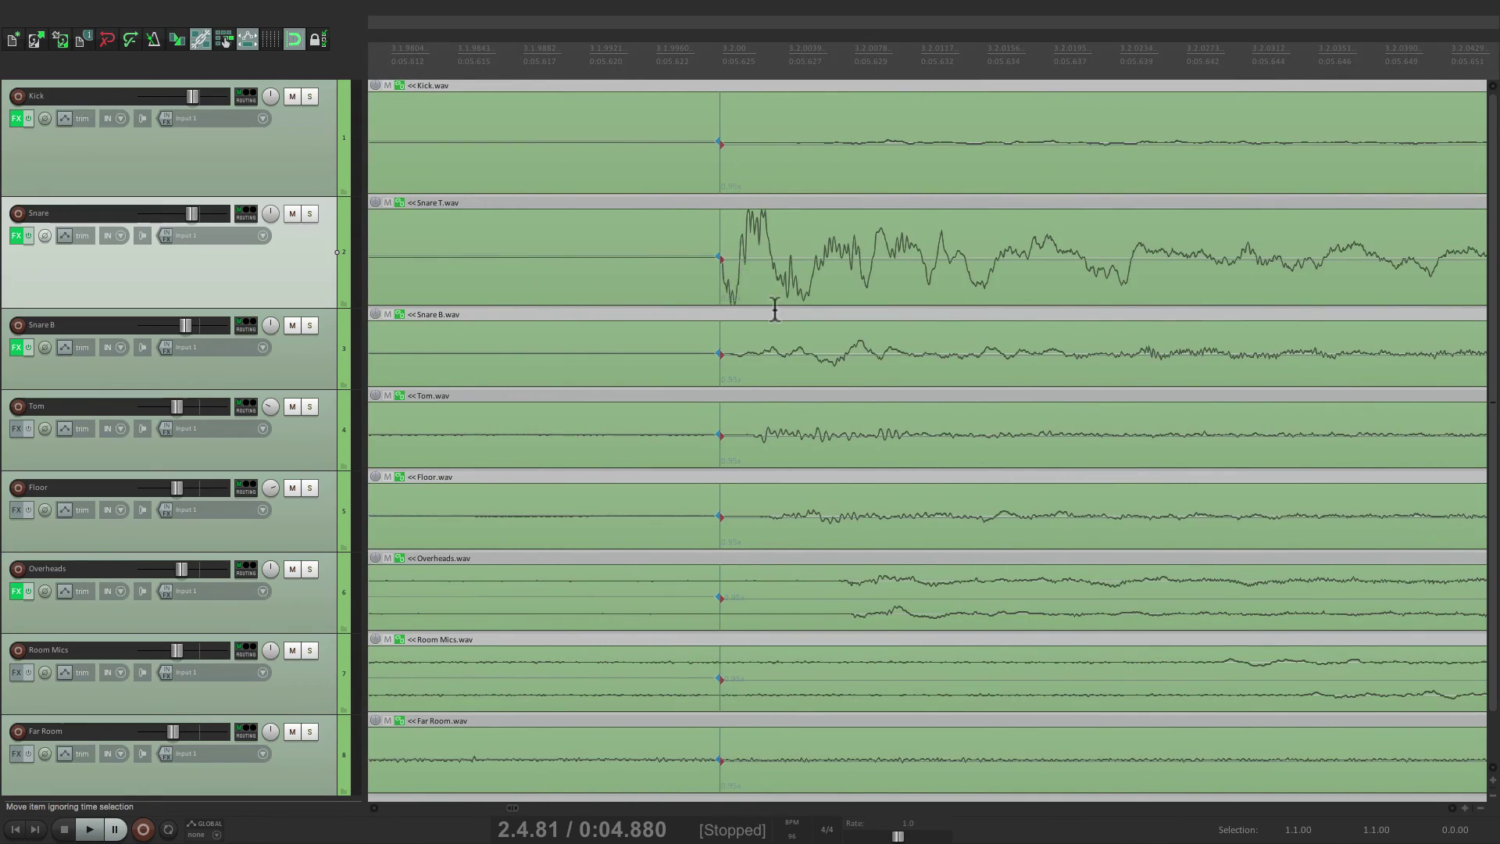
scroll(777, 307, "down", 5)
scroll(775, 309, "right", 5)
scroll(773, 307, "down", 5)
scroll(772, 209, "down", 5)
scroll(772, 208, "down", 5)
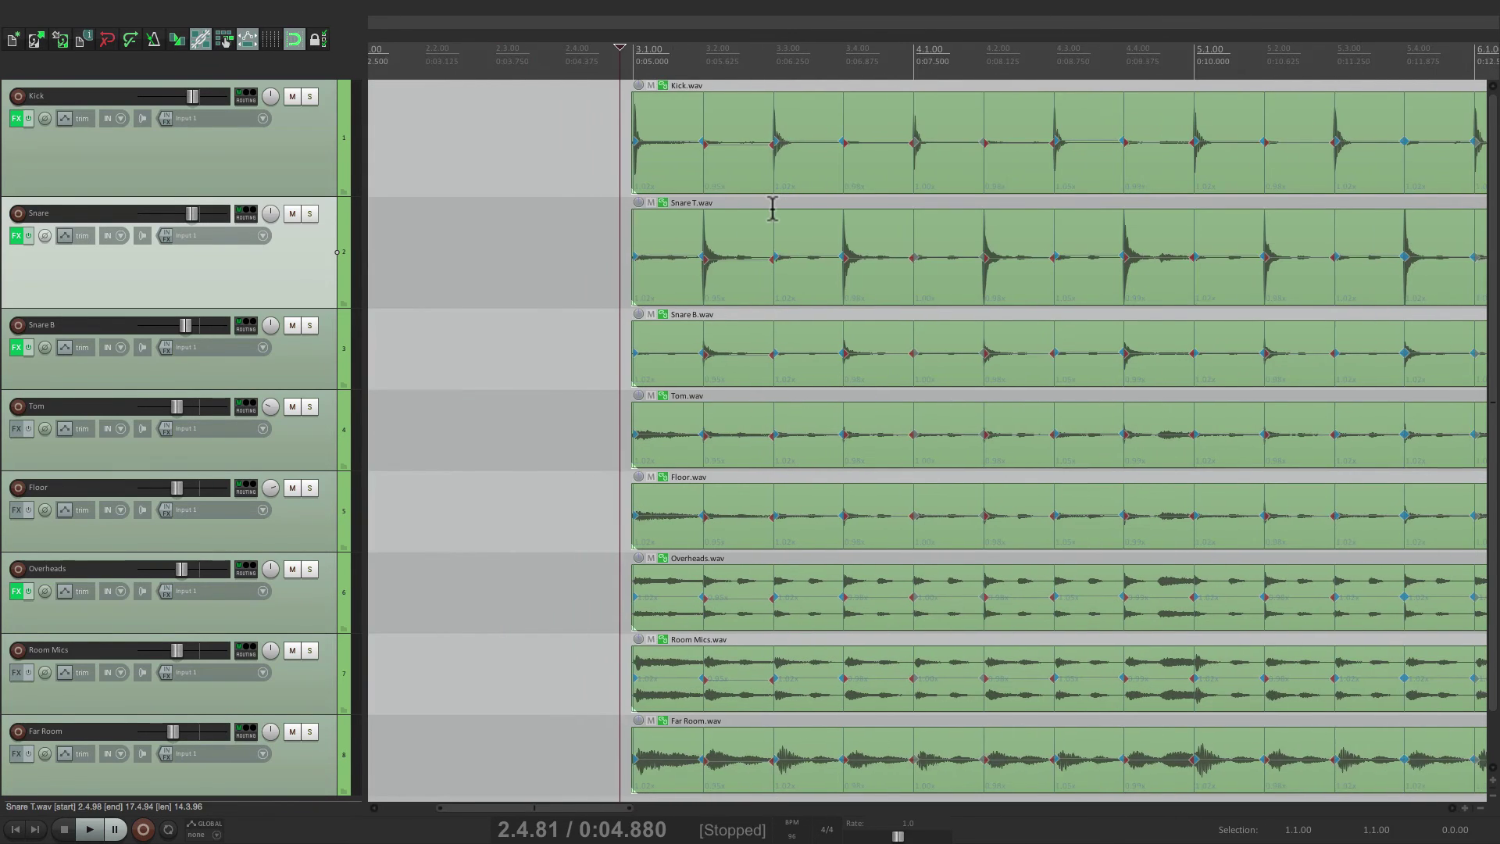
Start playback of the quantized drums from just before bar 3.
left_click(546, 232)
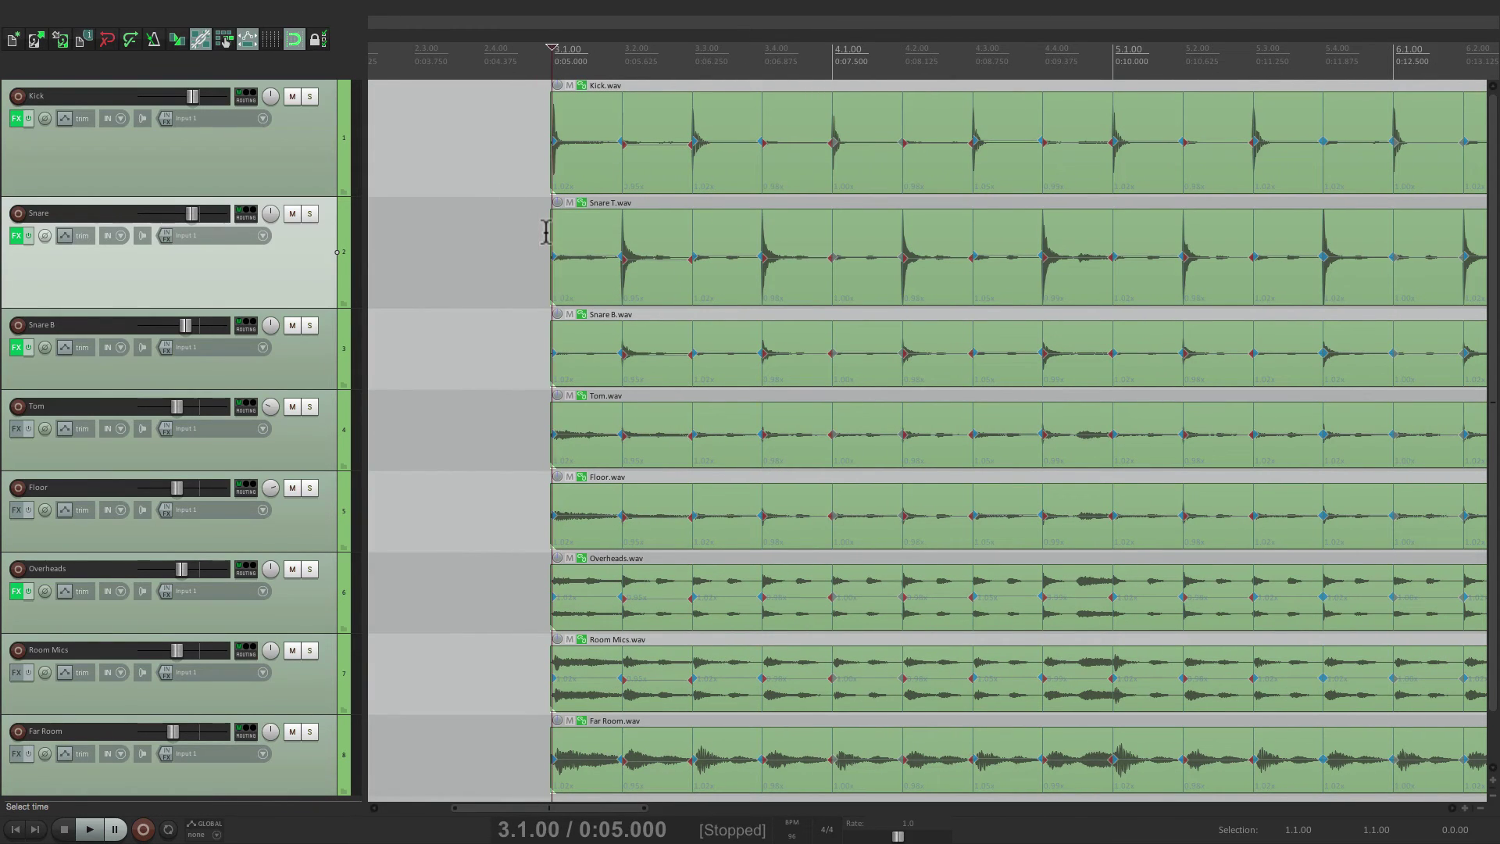
left_click(537, 234)
key("space")
scroll(596, 248, "down", 1)
Let the quantized groove and fill play through, then stop playback.
scroll(622, 247, "down", 5)
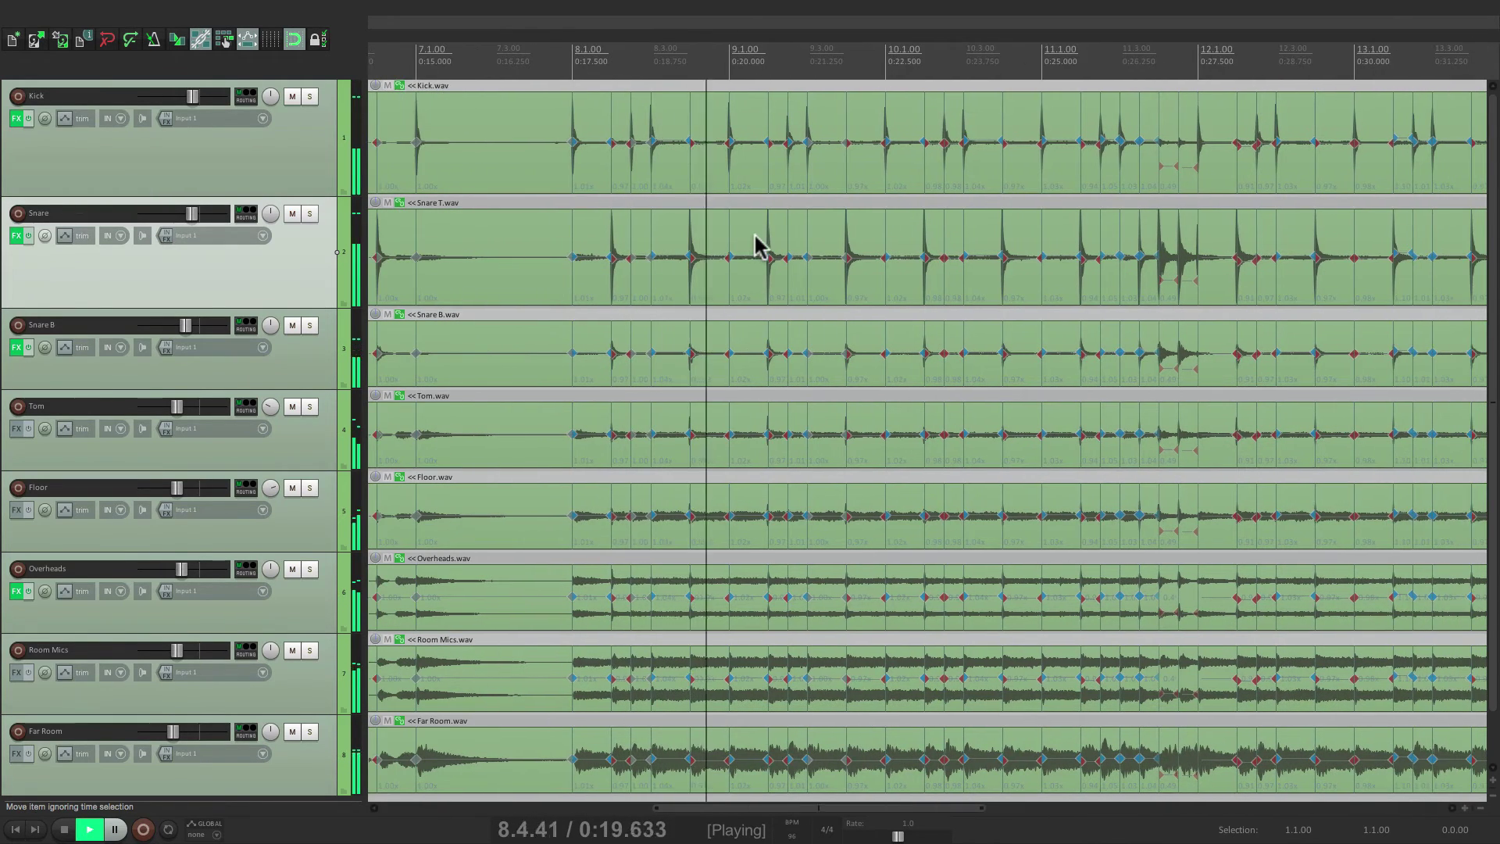
scroll(756, 248, "up", 3)
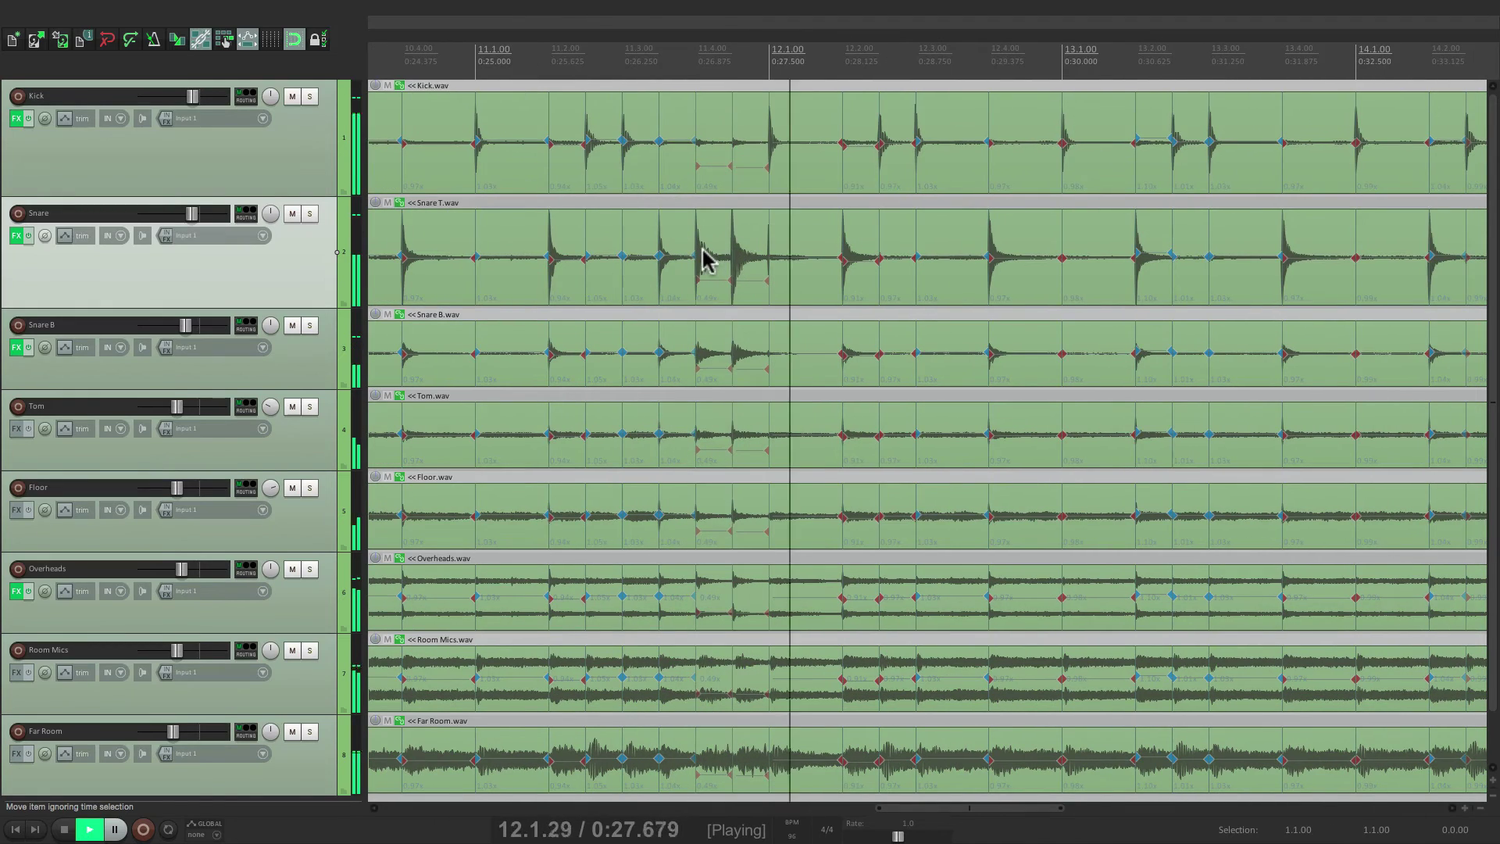
key("space")
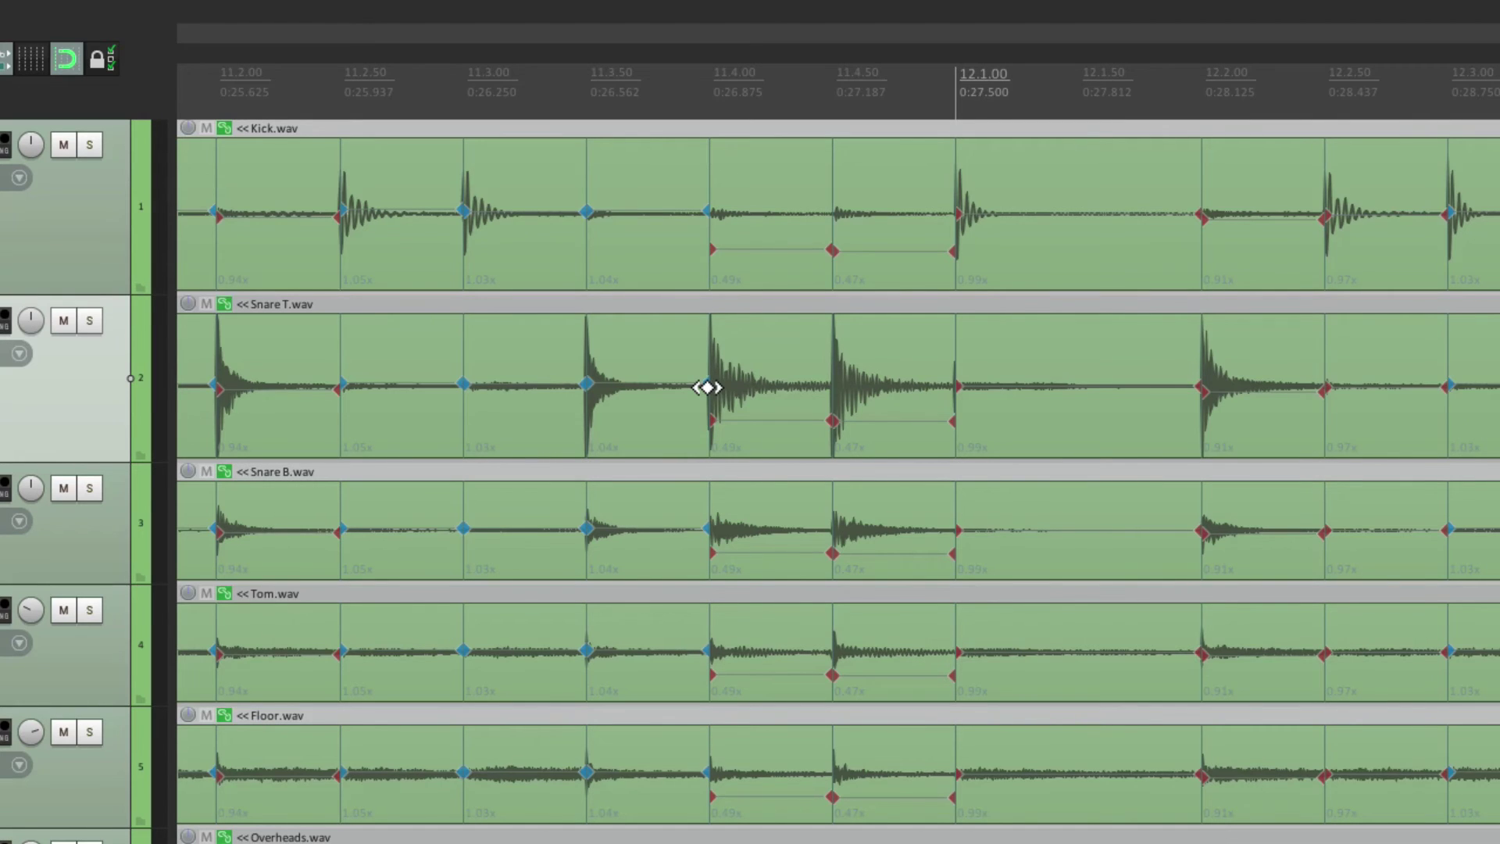
Delete the two stray stretch markers in the Snare T fill and reset that region to 1.00x.
left_click(711, 385, "alt")
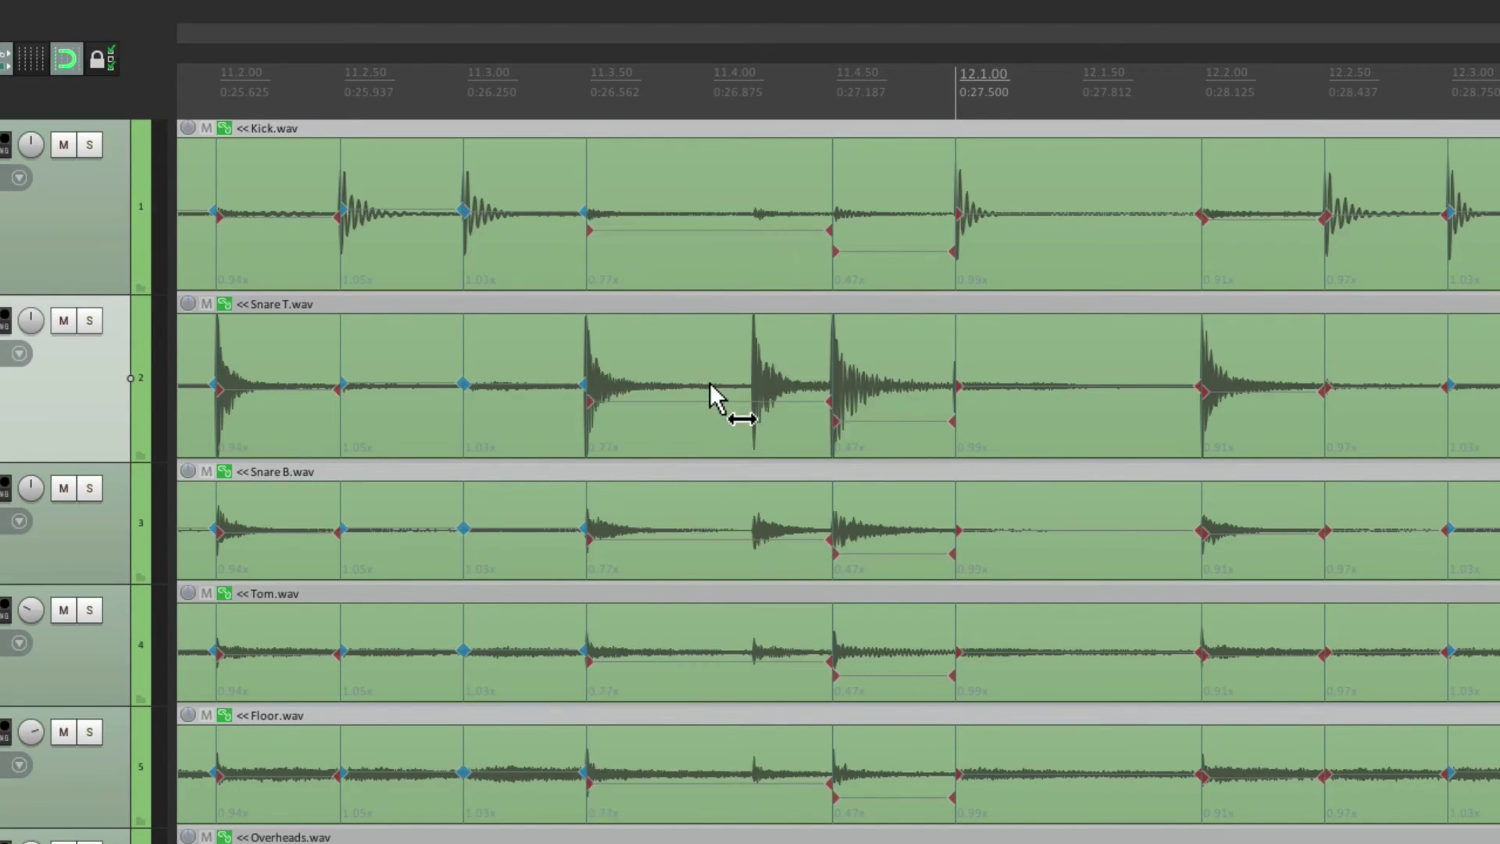
left_click(832, 400, "alt")
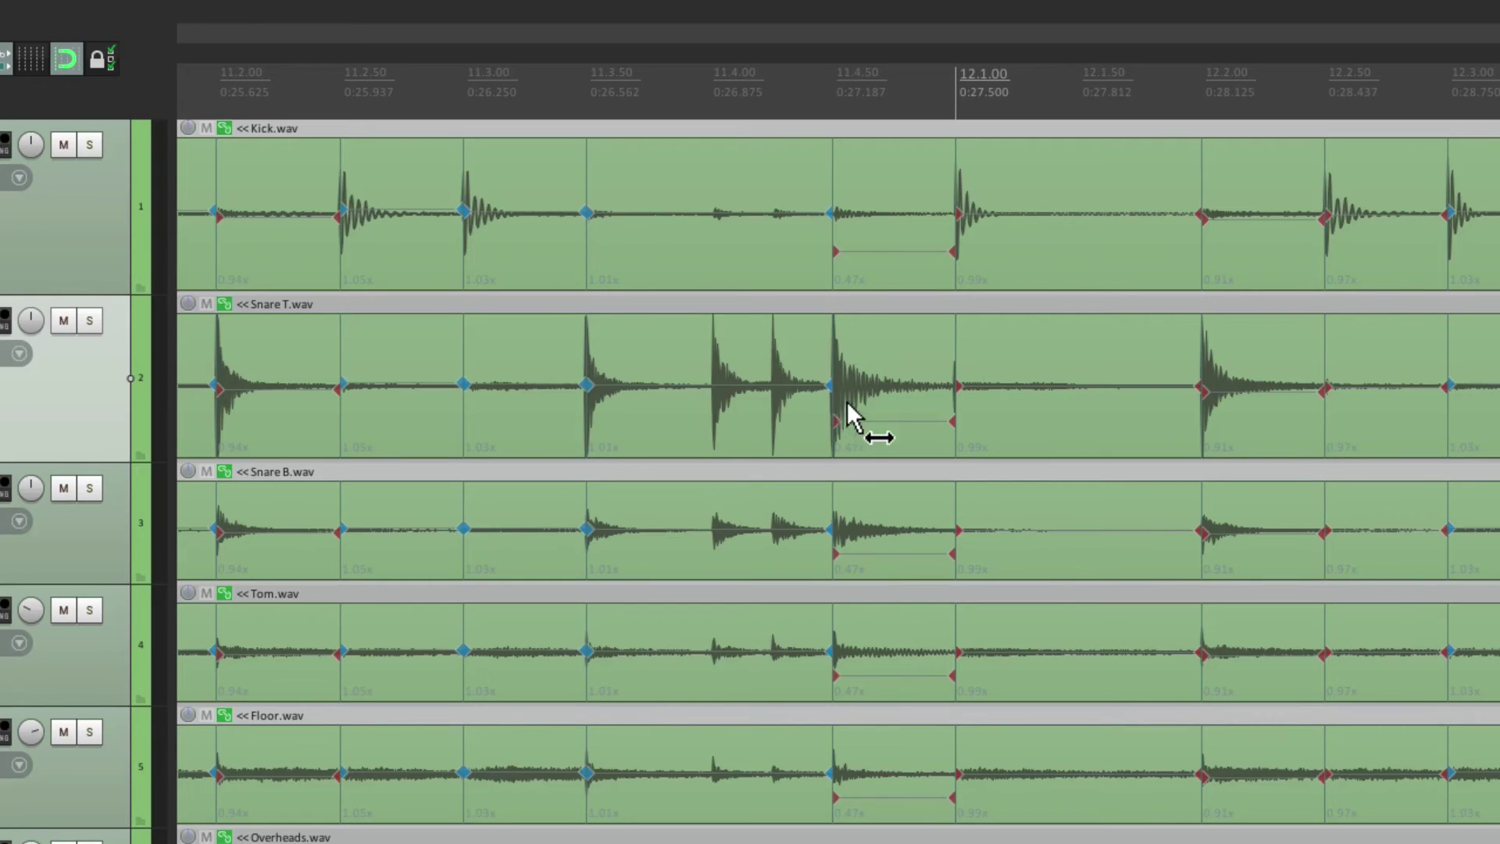
left_click(952, 398, "alt")
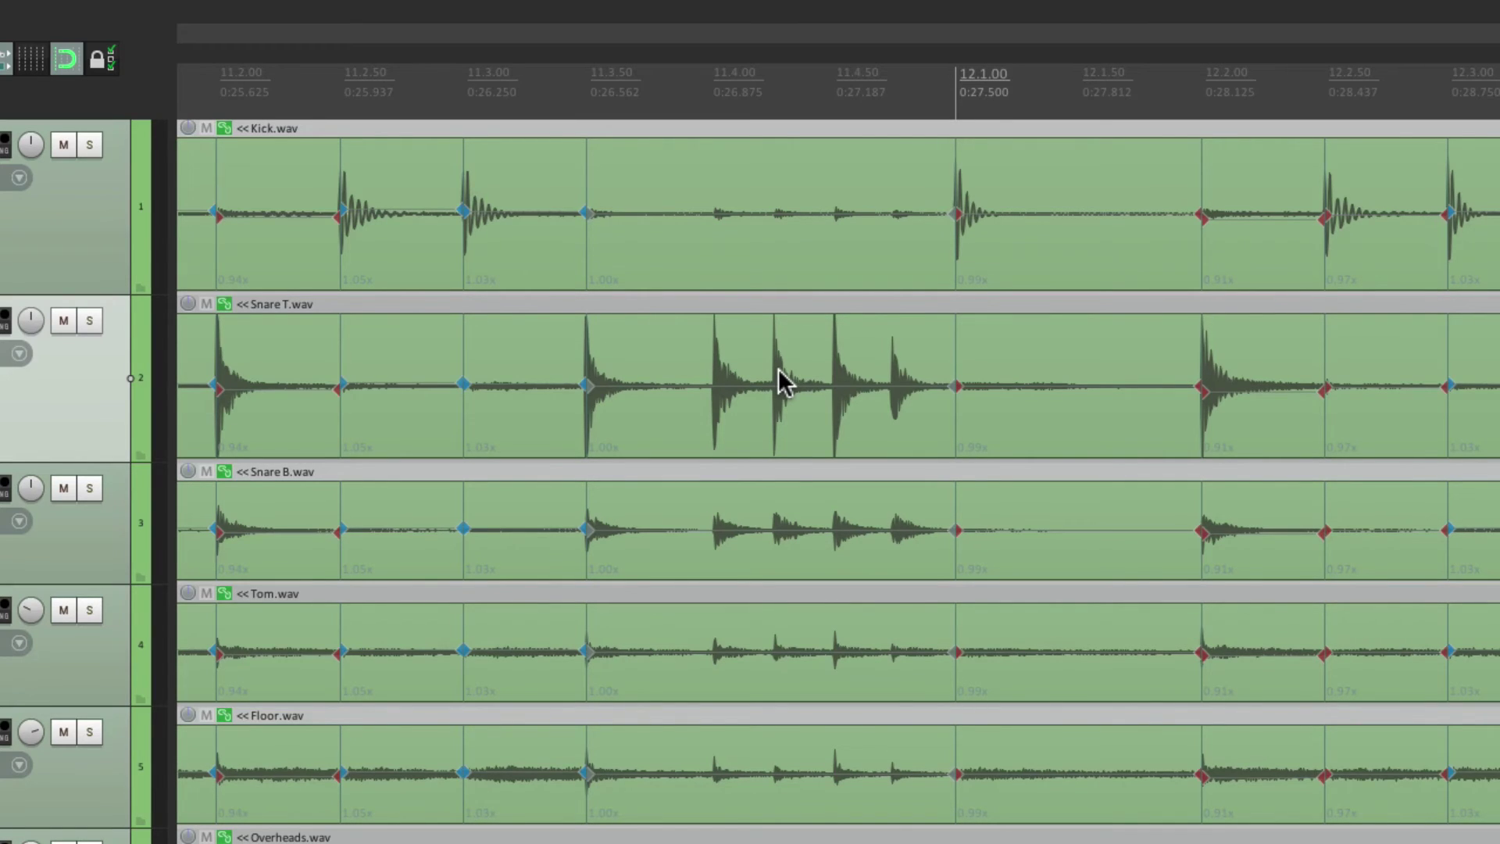
left_click(440, 130)
key("space")
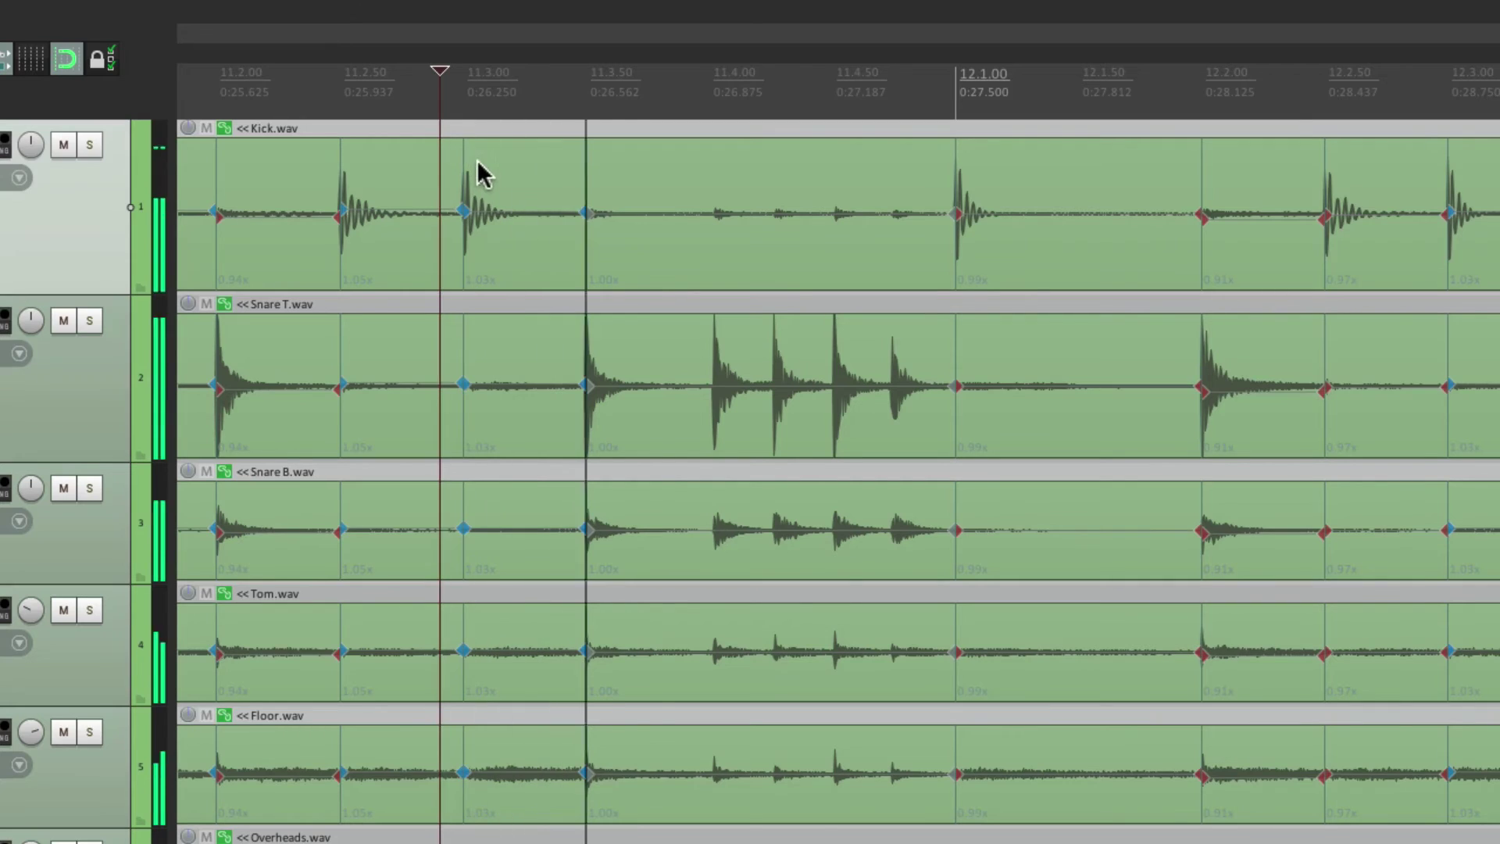
key("space")
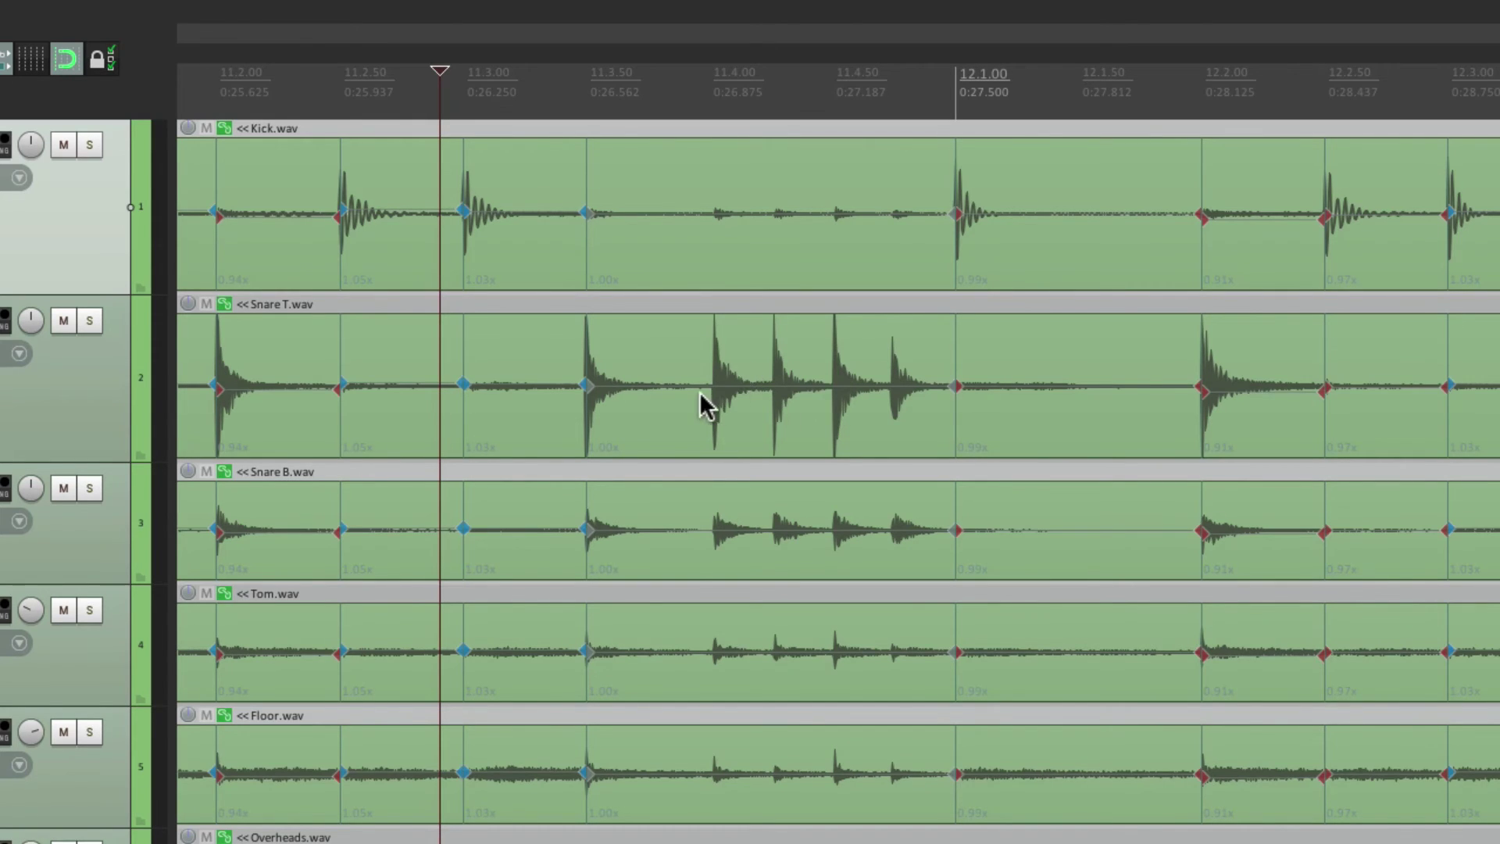
Add stretch markers with Shift+W at three successive Snare T fill hits across all drum tracks.
scroll(700, 391, "up", 10)
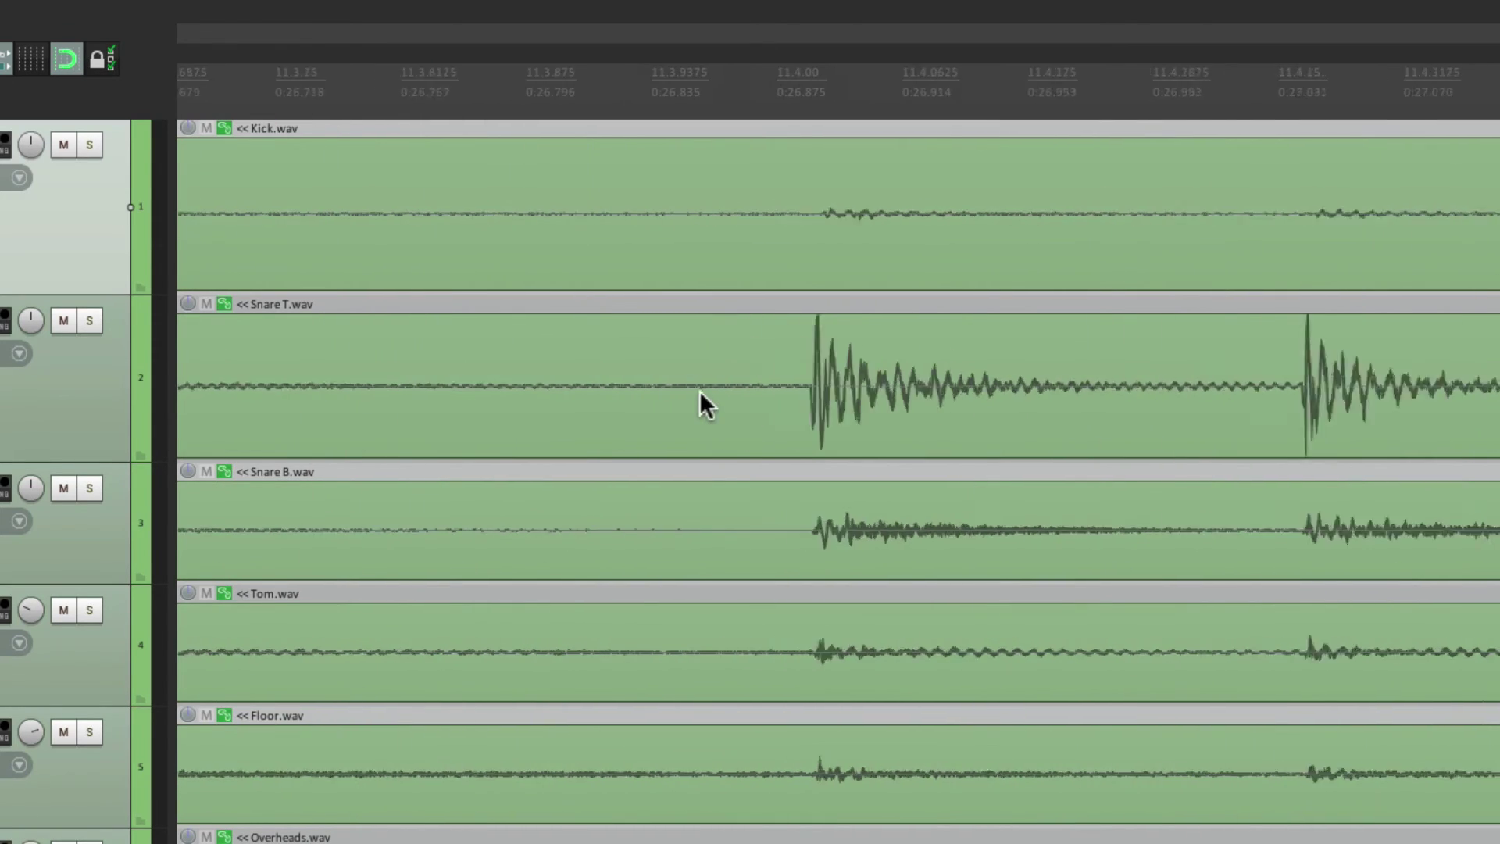
left_click(784, 395)
scroll(789, 399, "down", 6)
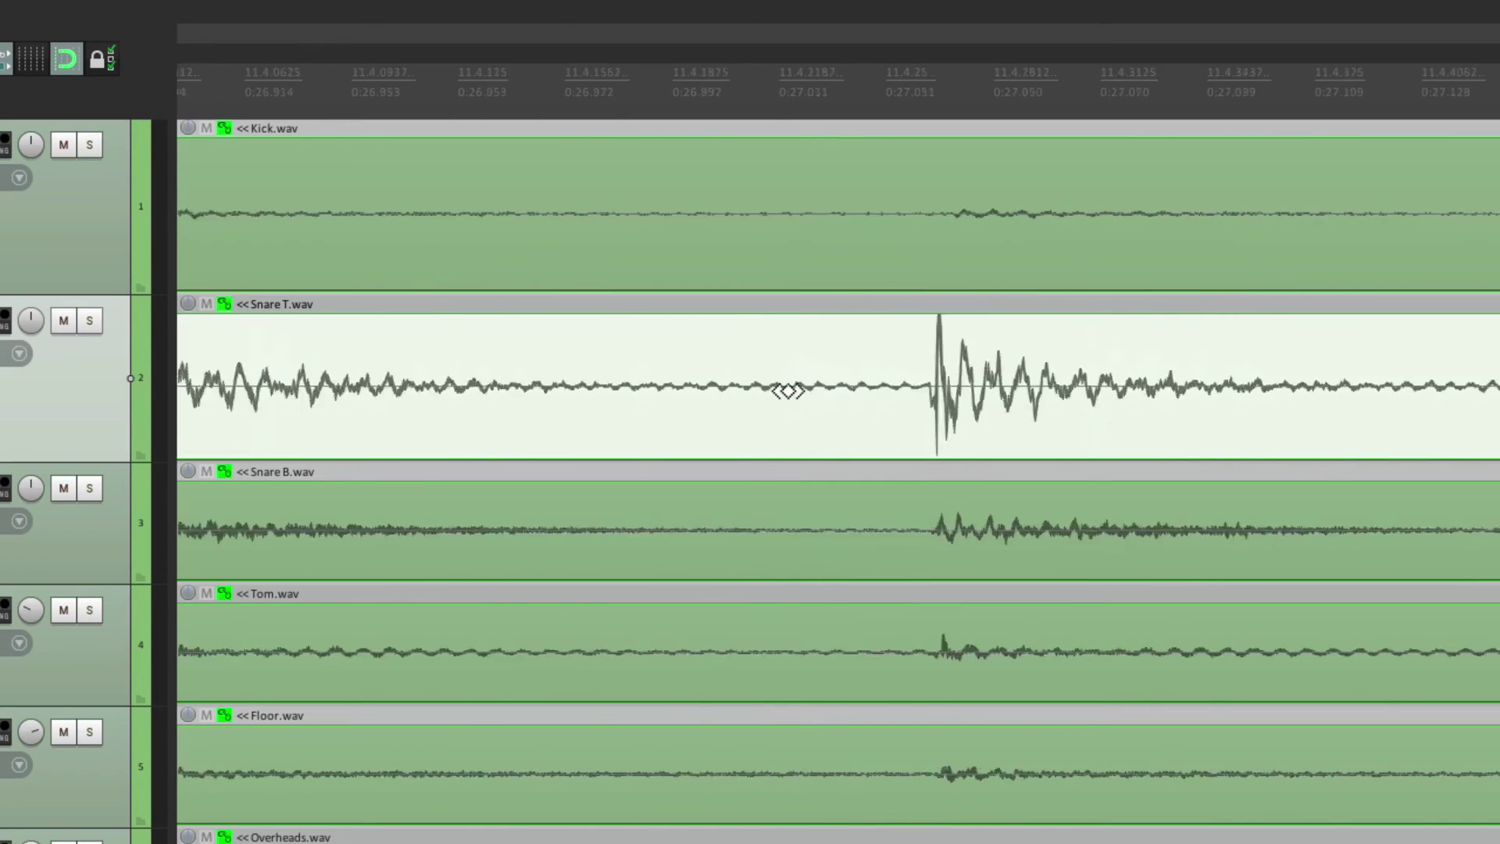
key("shift+w")
scroll(737, 404, "right", 5)
scroll(737, 403, "right", 5)
scroll(782, 399, "up", 3)
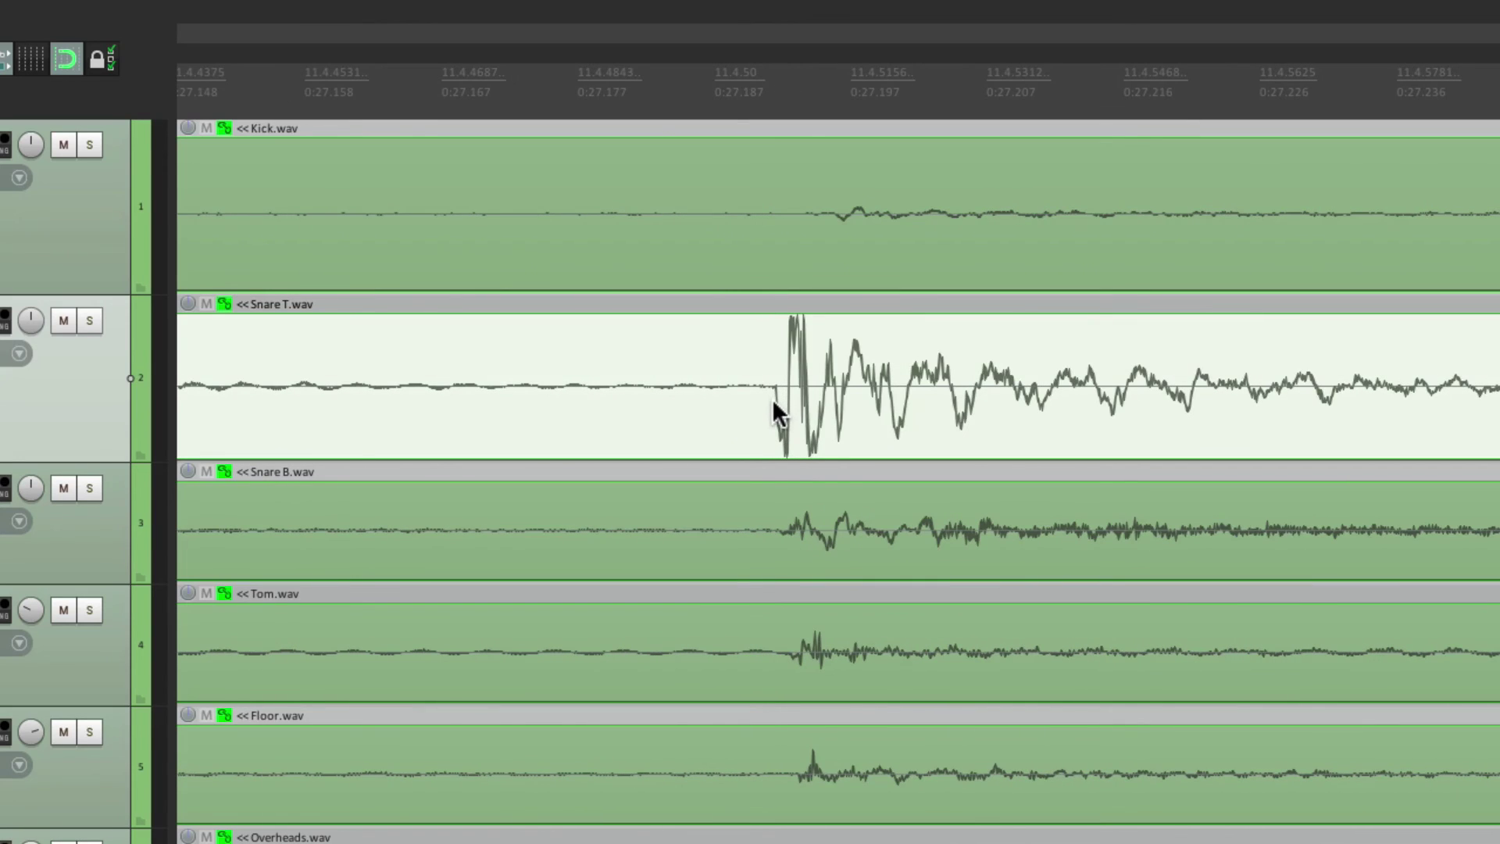
key("shift+w")
scroll(772, 403, "down", 5)
scroll(805, 410, "right", 4)
scroll(830, 379, "up", 5)
key("shift+w")
scroll(837, 421, "down", 5)
scroll(837, 420, "left", 4)
scroll(646, 458, "left", 3)
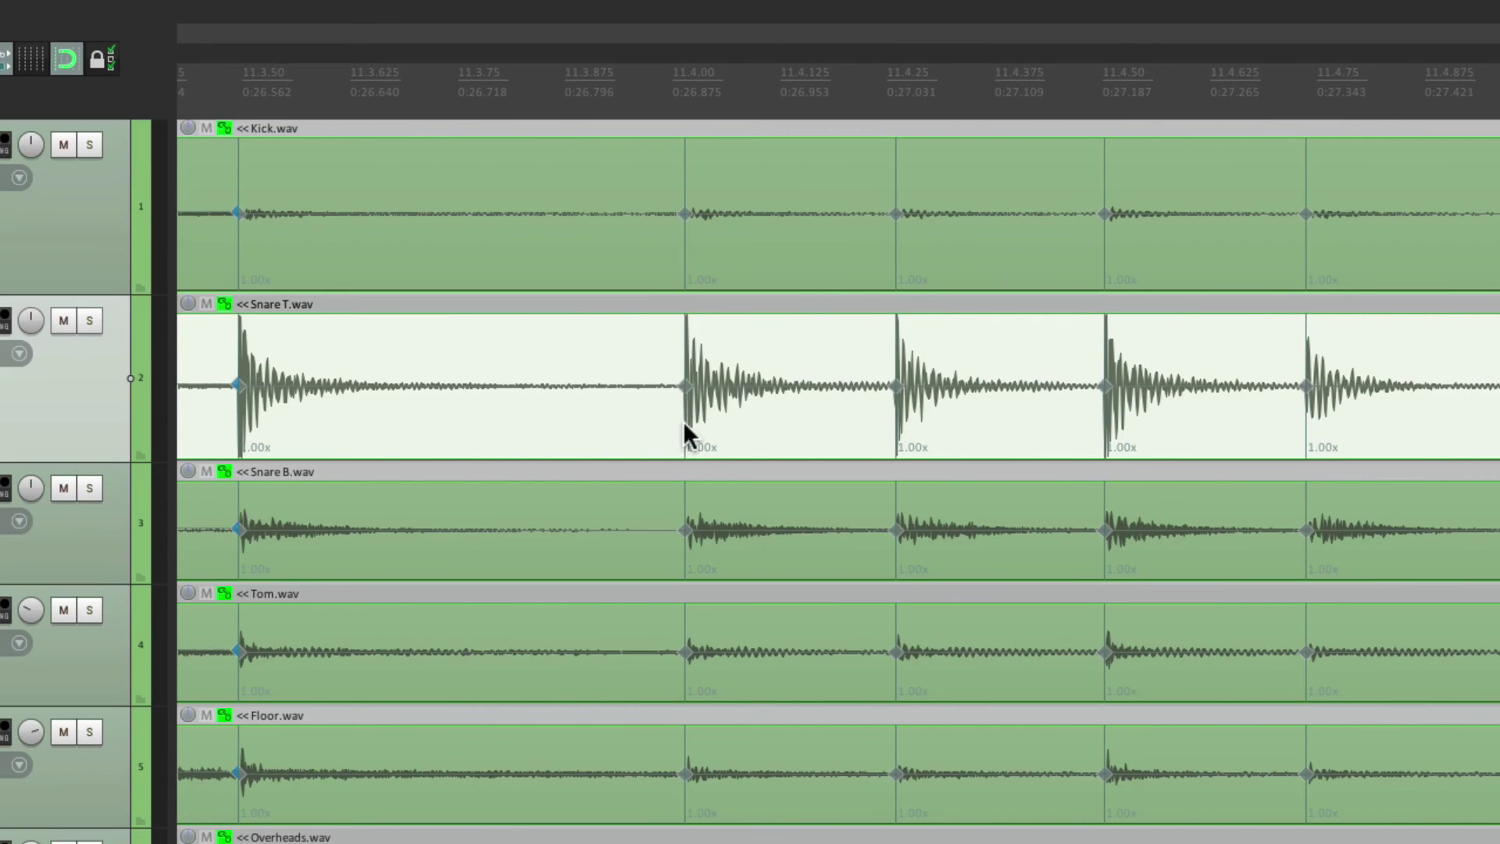
After testing and undoing a marker drag, select all drum items and time-select the 16th-note fill.
mouse_move(690, 389)
left_mouse_down()
mouse_move(660, 388)
mouse_move(703, 395)
left_mouse_up()
key("ctrl+z")
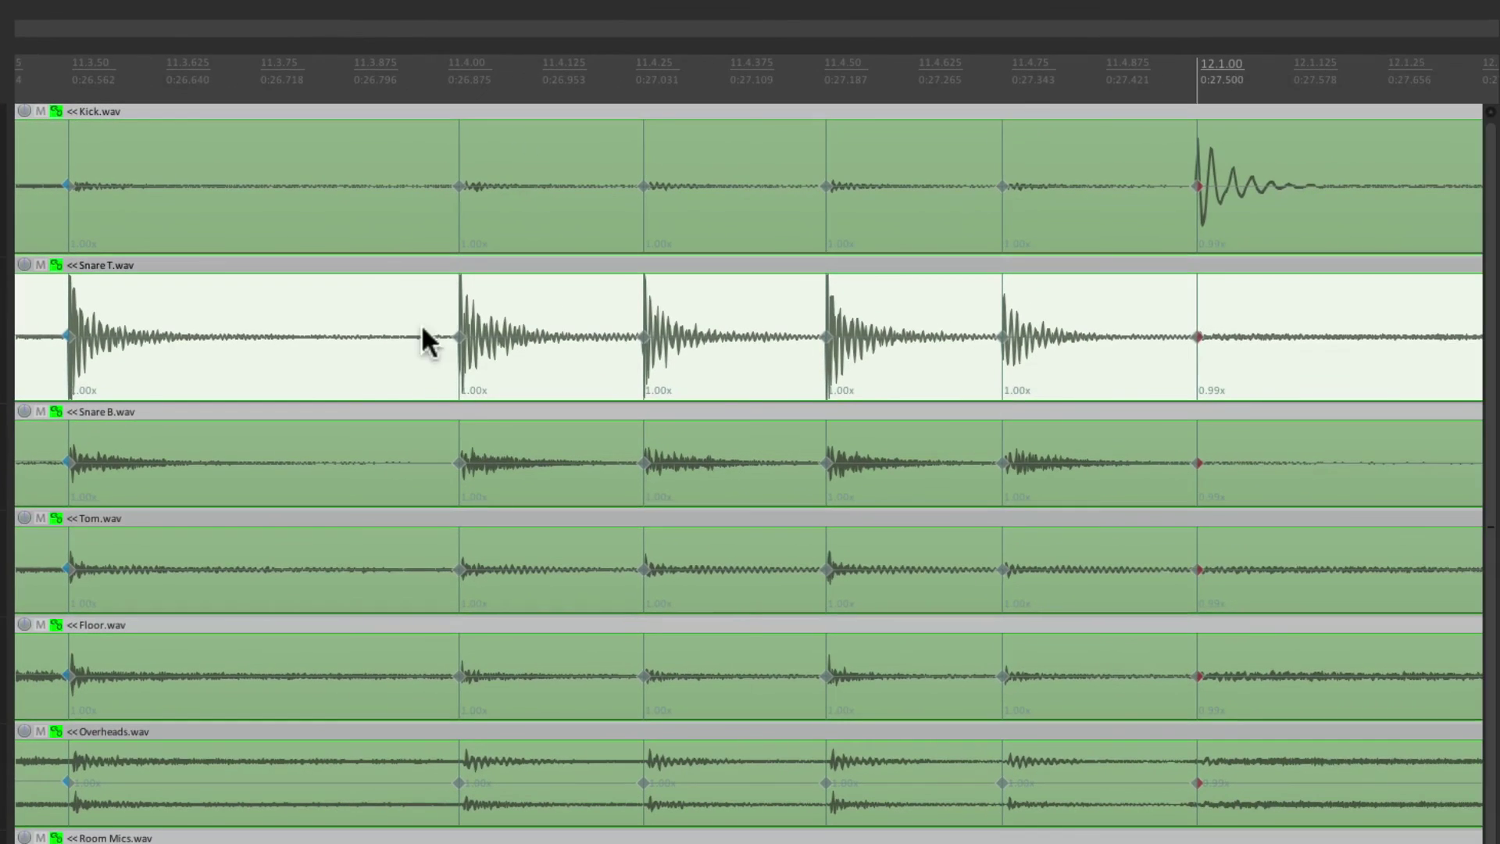
mouse_move(395, 168)
left_mouse_down()
mouse_move(623, 827)
mouse_move(586, 843)
left_mouse_up()
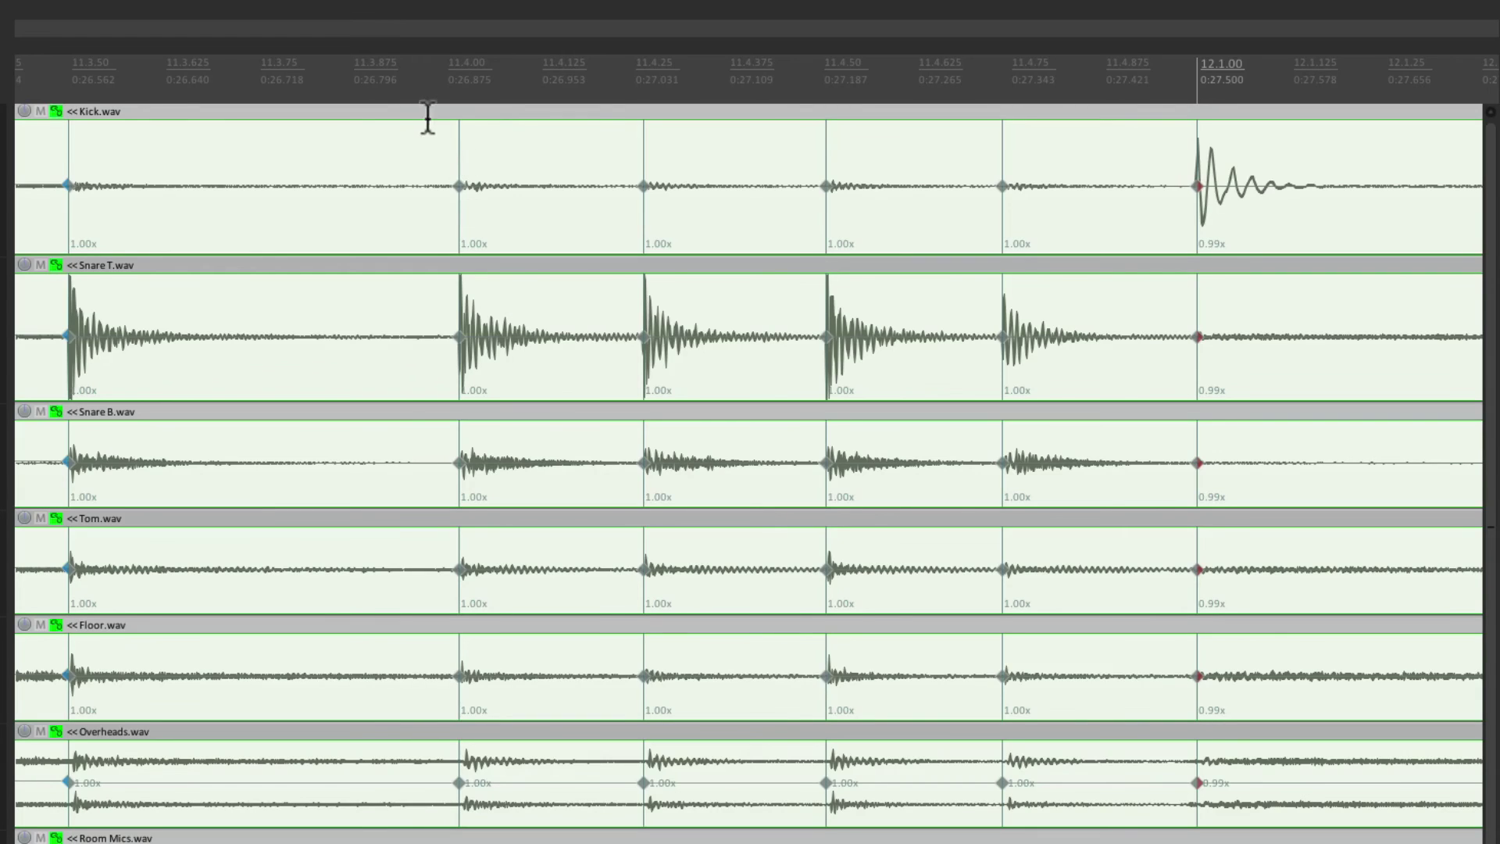
left_click_drag(419, 117, 1076, 122)
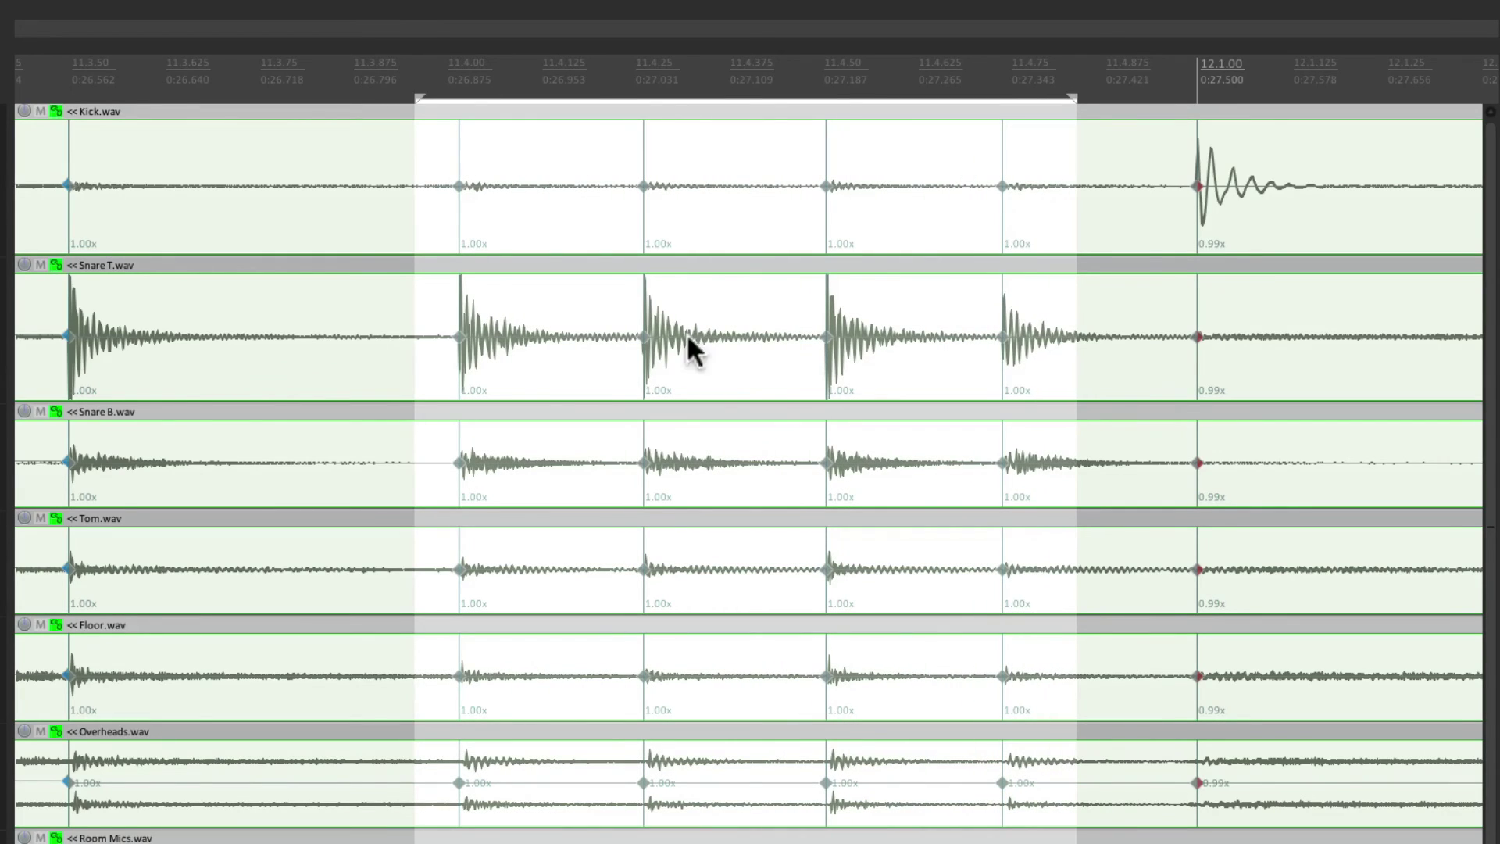
Snap the stretch markers within the fill's time selection to grid, giving rates 0.98x, 0.97x, 0.94x, 1.03x.
right_click(902, 310)
mouse_move(956, 467)
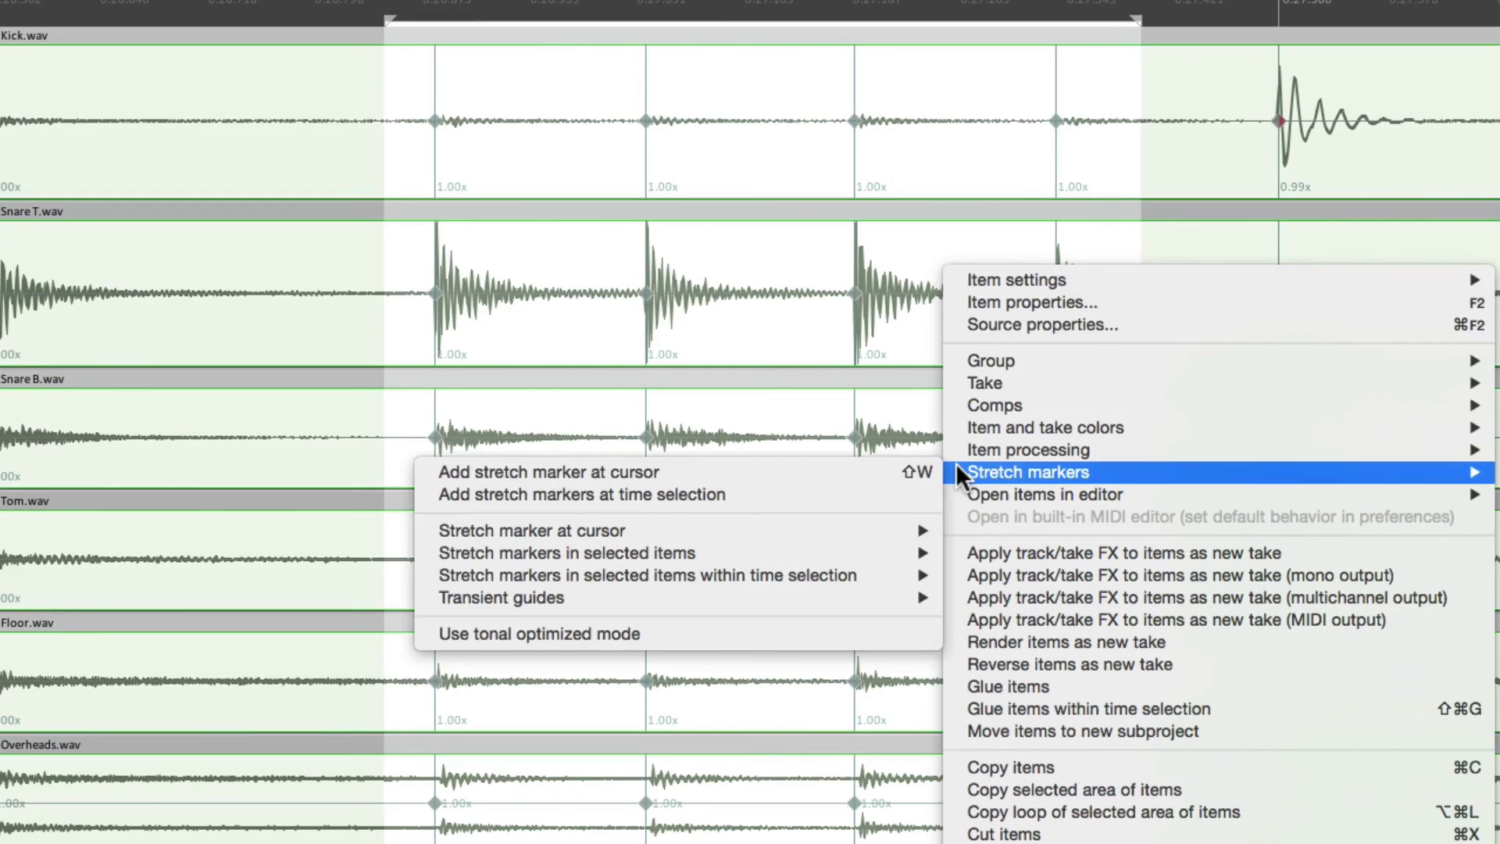
mouse_move(804, 575)
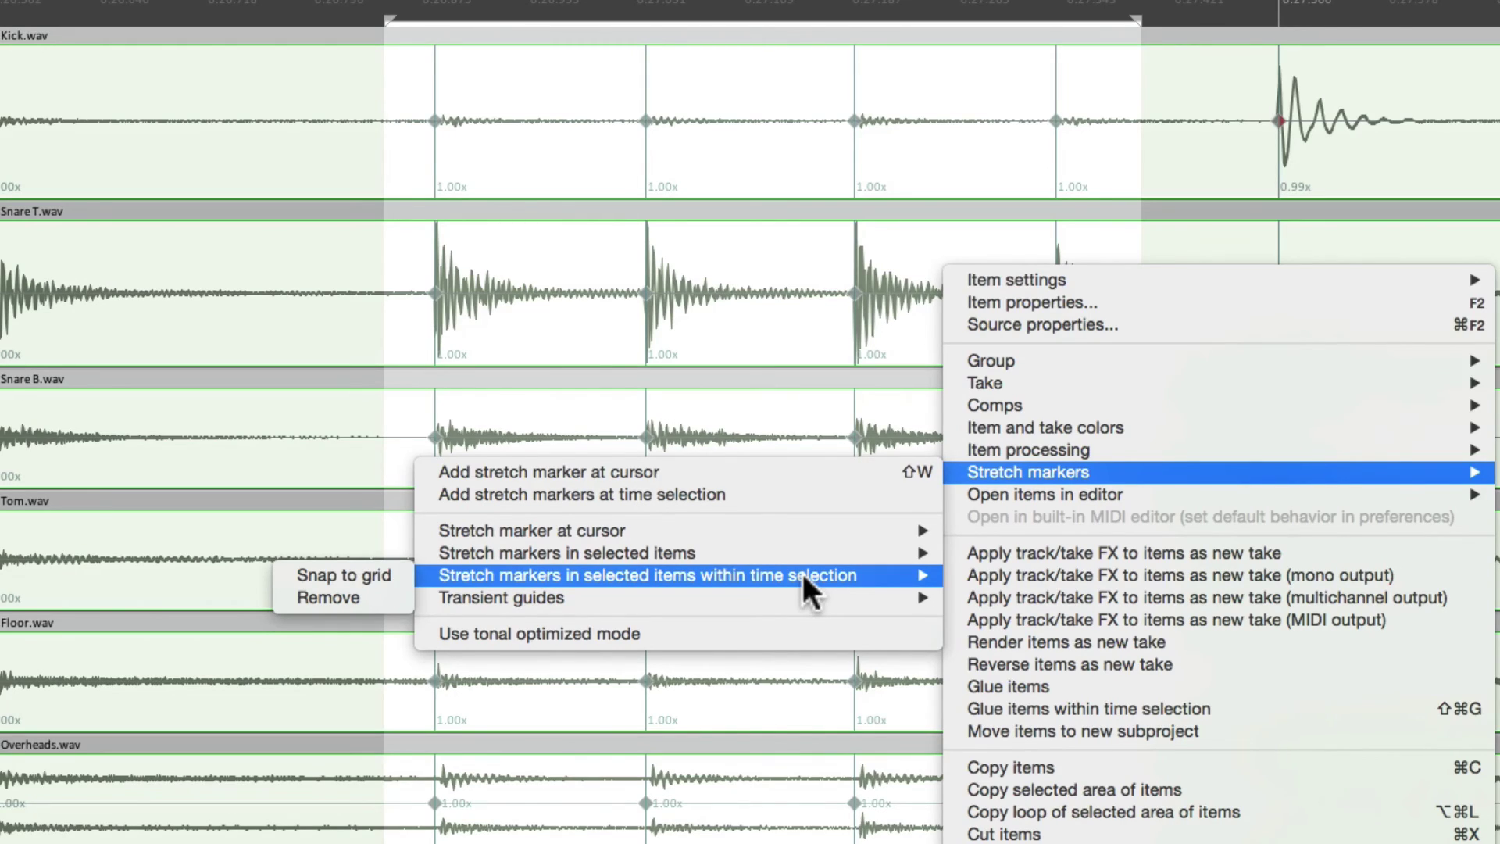
left_click(292, 580)
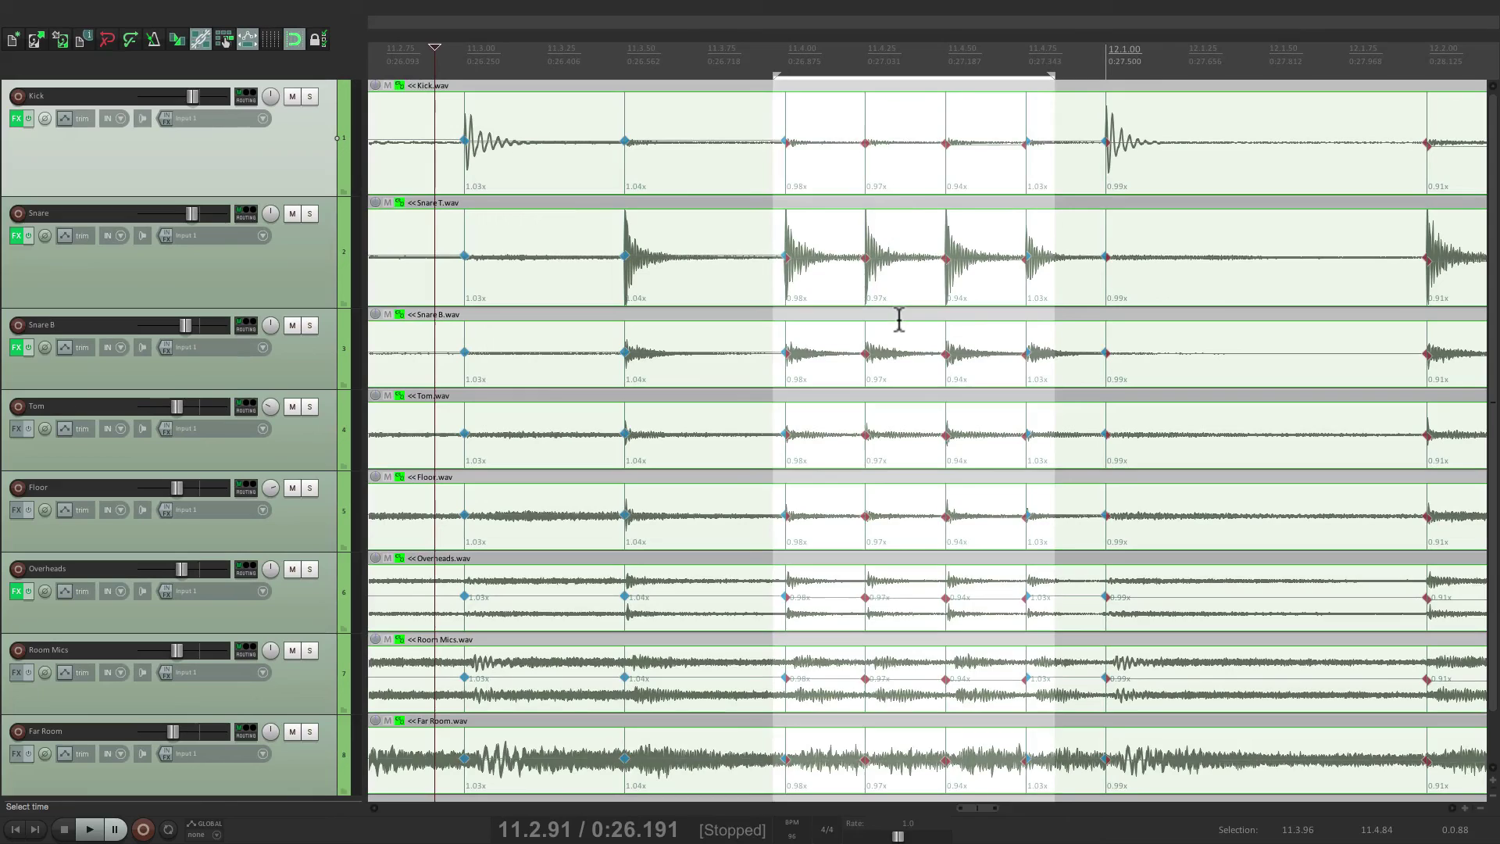
Clear the time selection, play the snapped fill from just before it, then stop.
key("Escape")
scroll(899, 318, "down", 3)
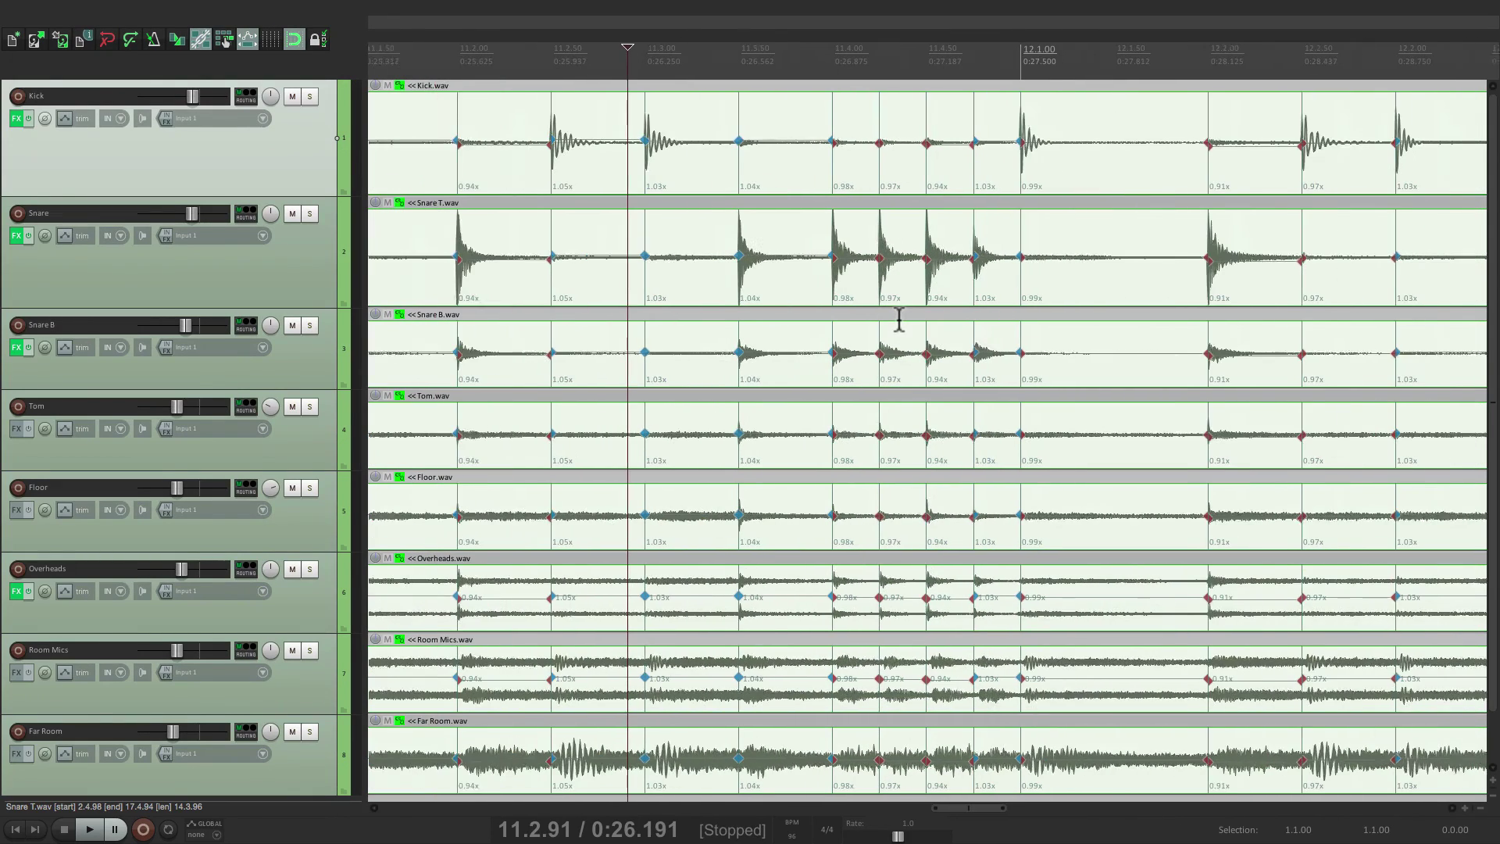
left_click(684, 88)
key("space")
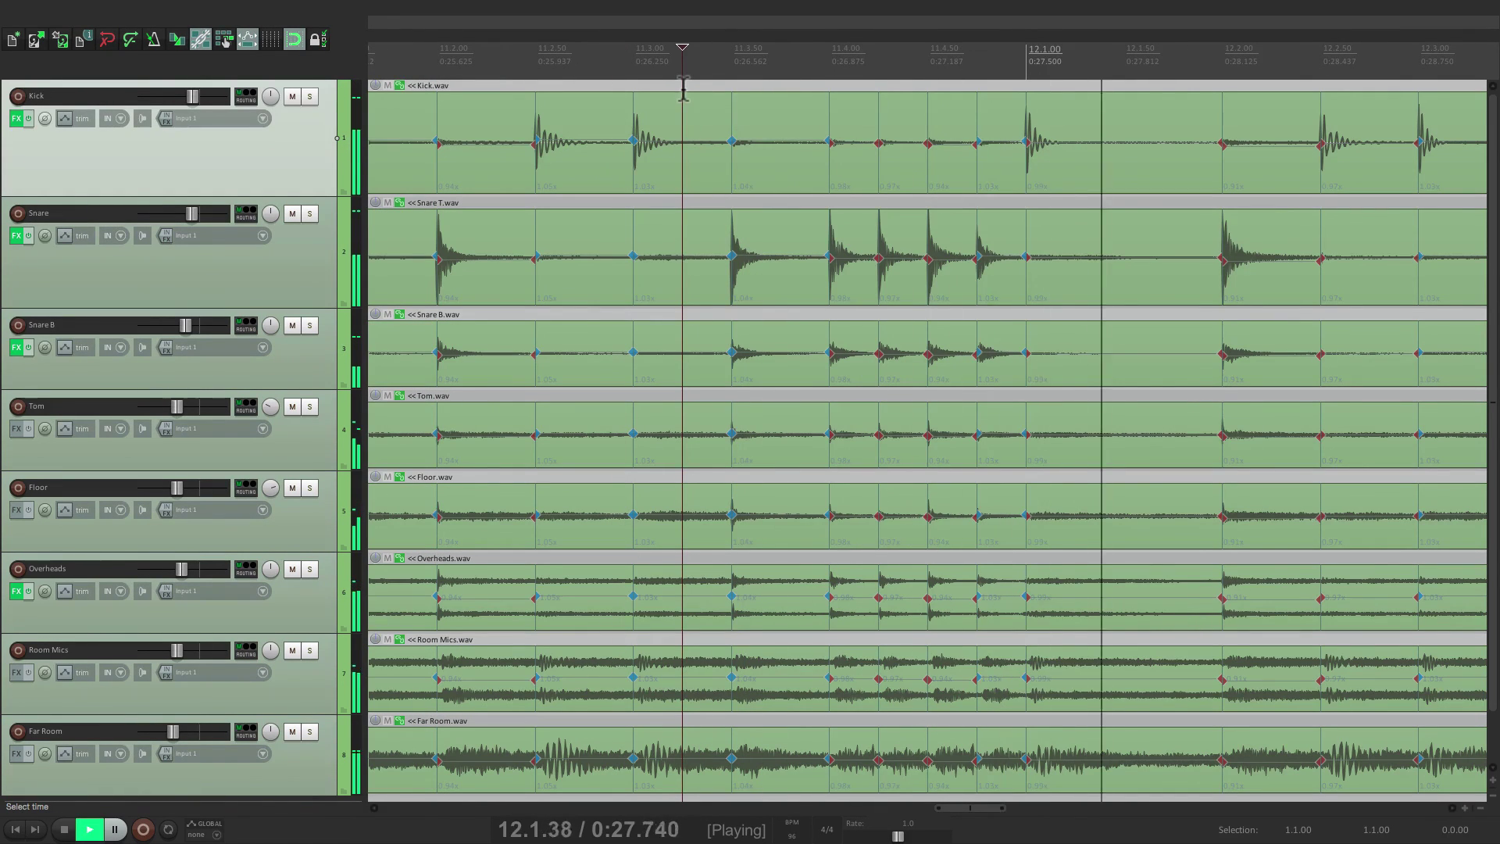
left_click(598, 90)
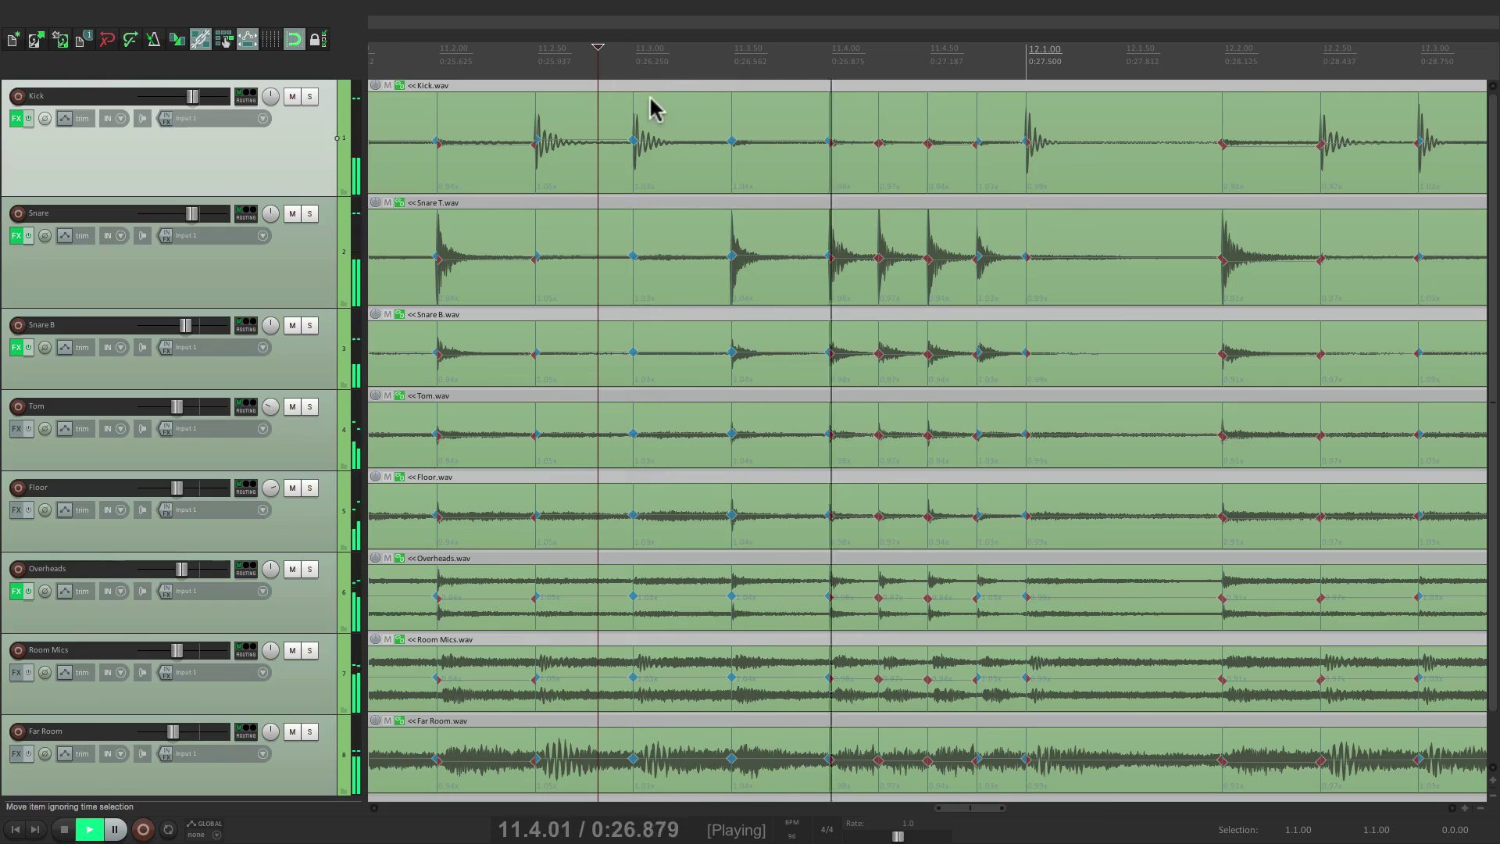
key("space")
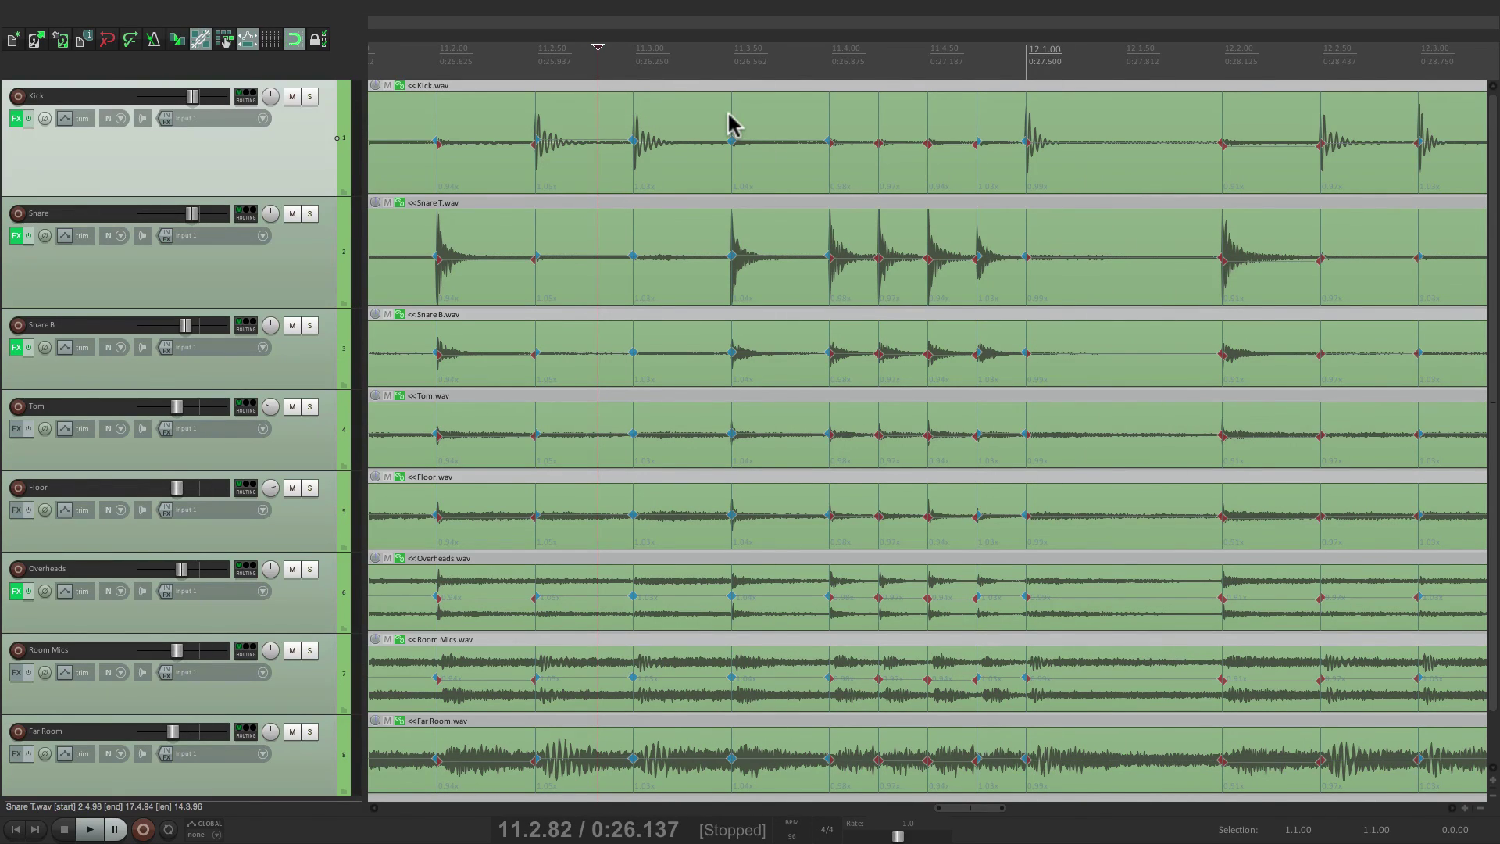
scroll(920, 469, "up", 2)
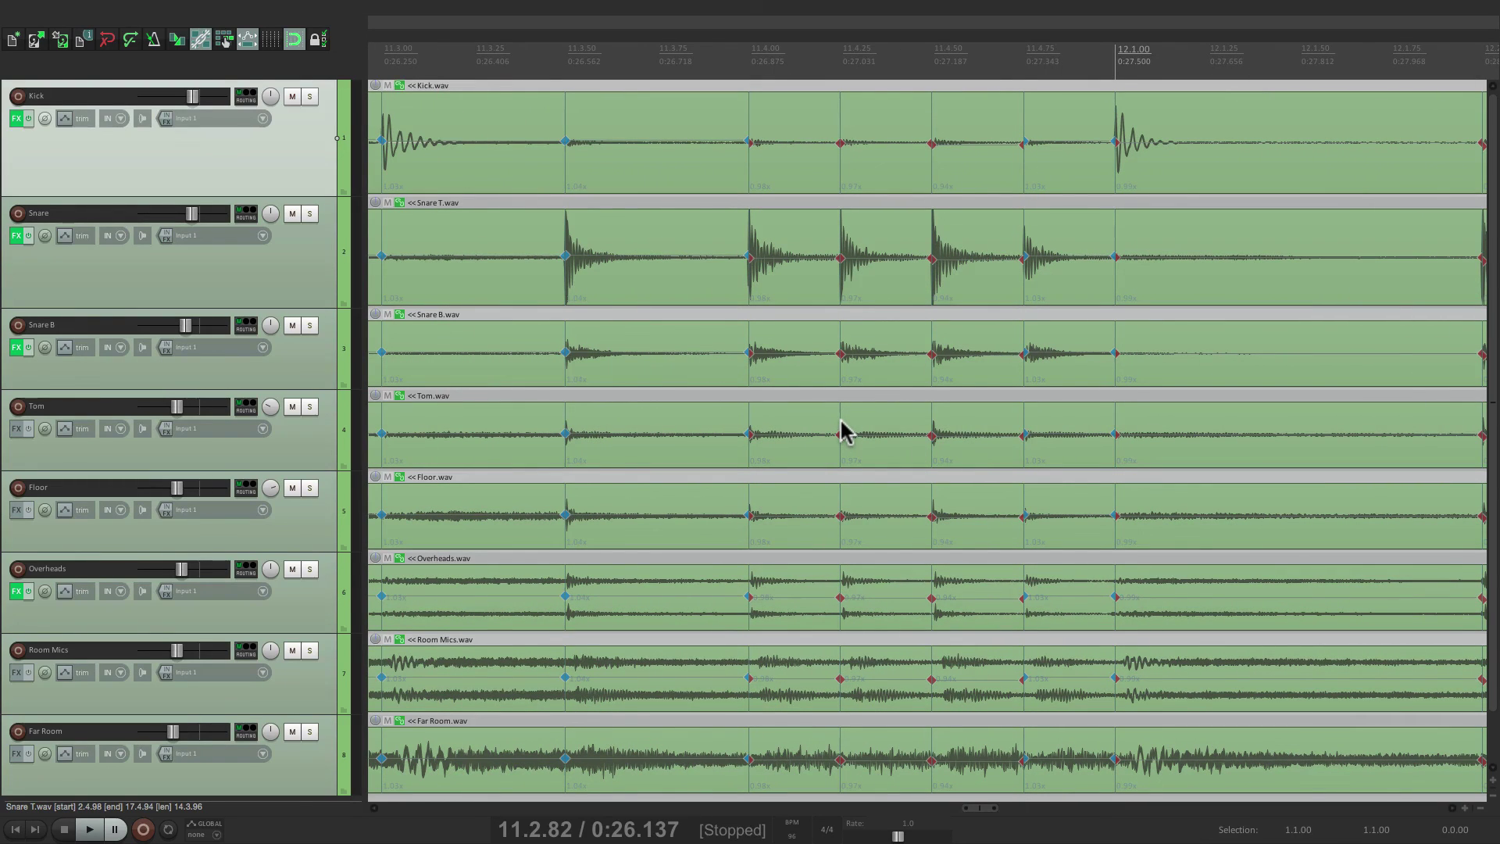
Remove two in-between stretch markers from the snare fill and audition it from just before the fill.
left_click(839, 260, "alt")
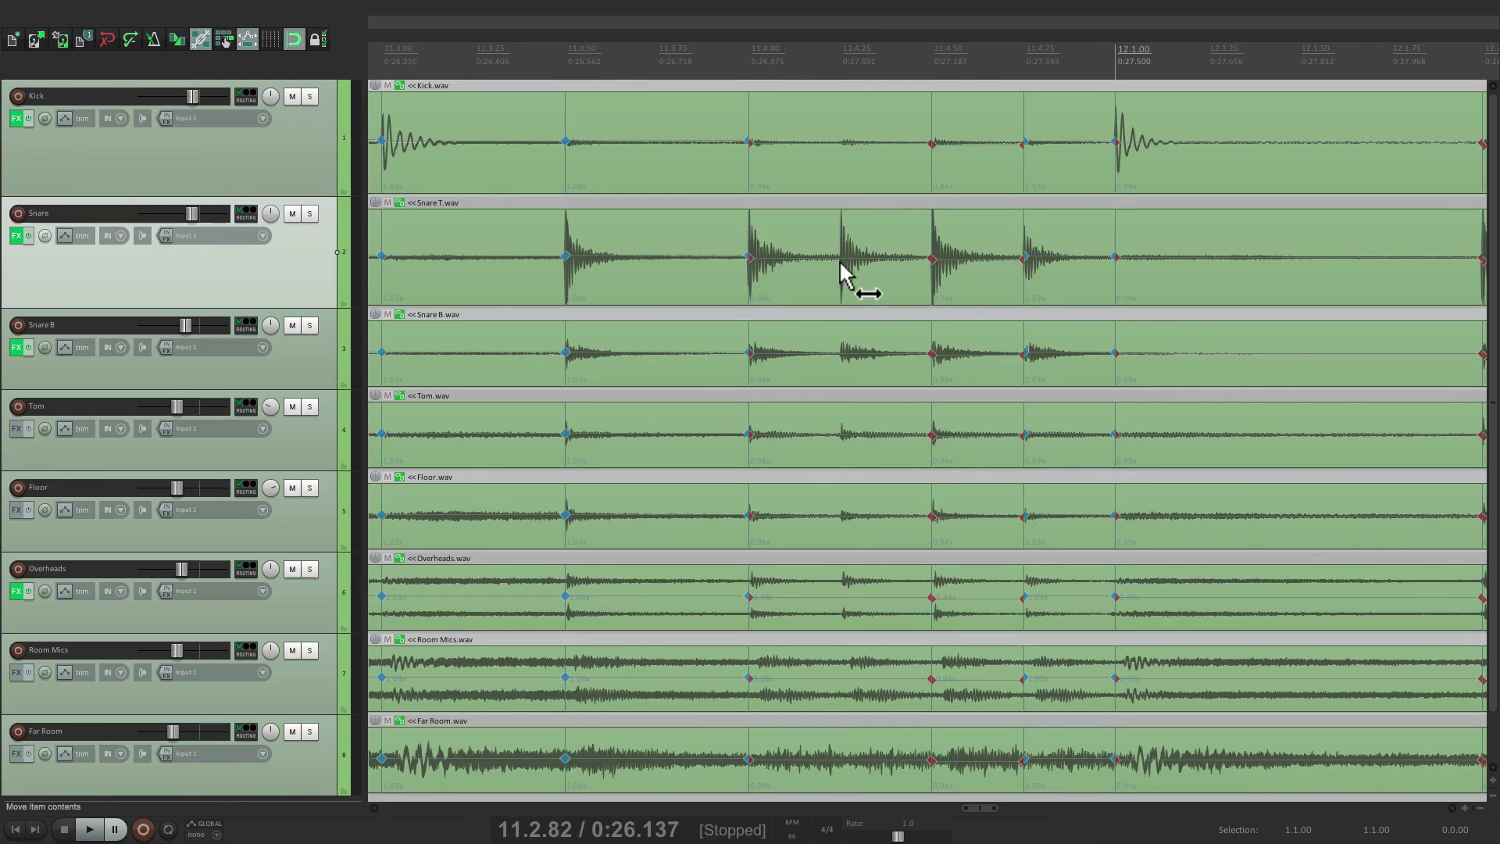
left_click(1025, 257, "alt")
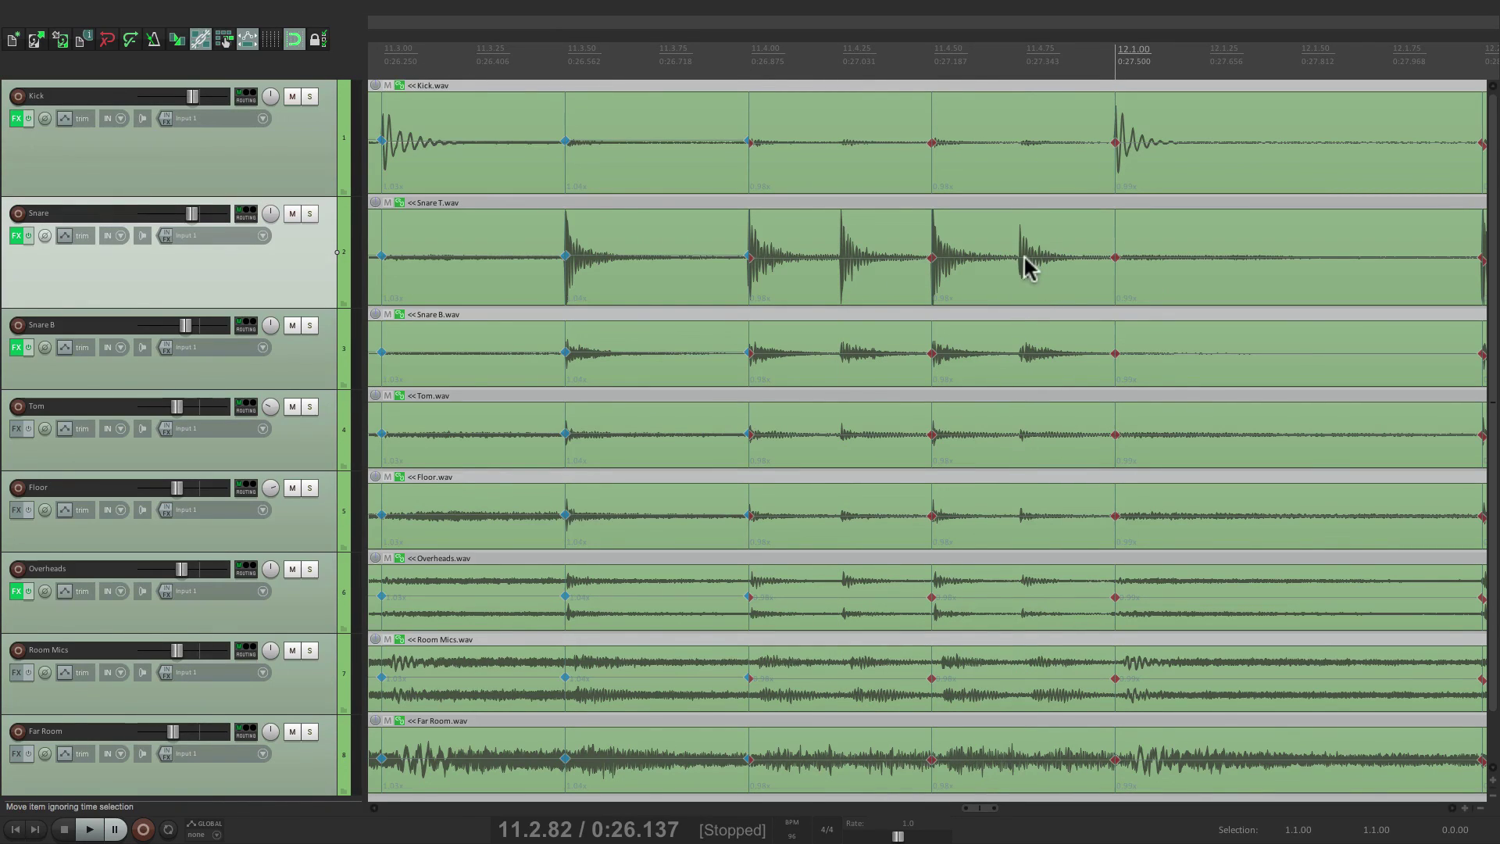
left_click(542, 86)
key("space")
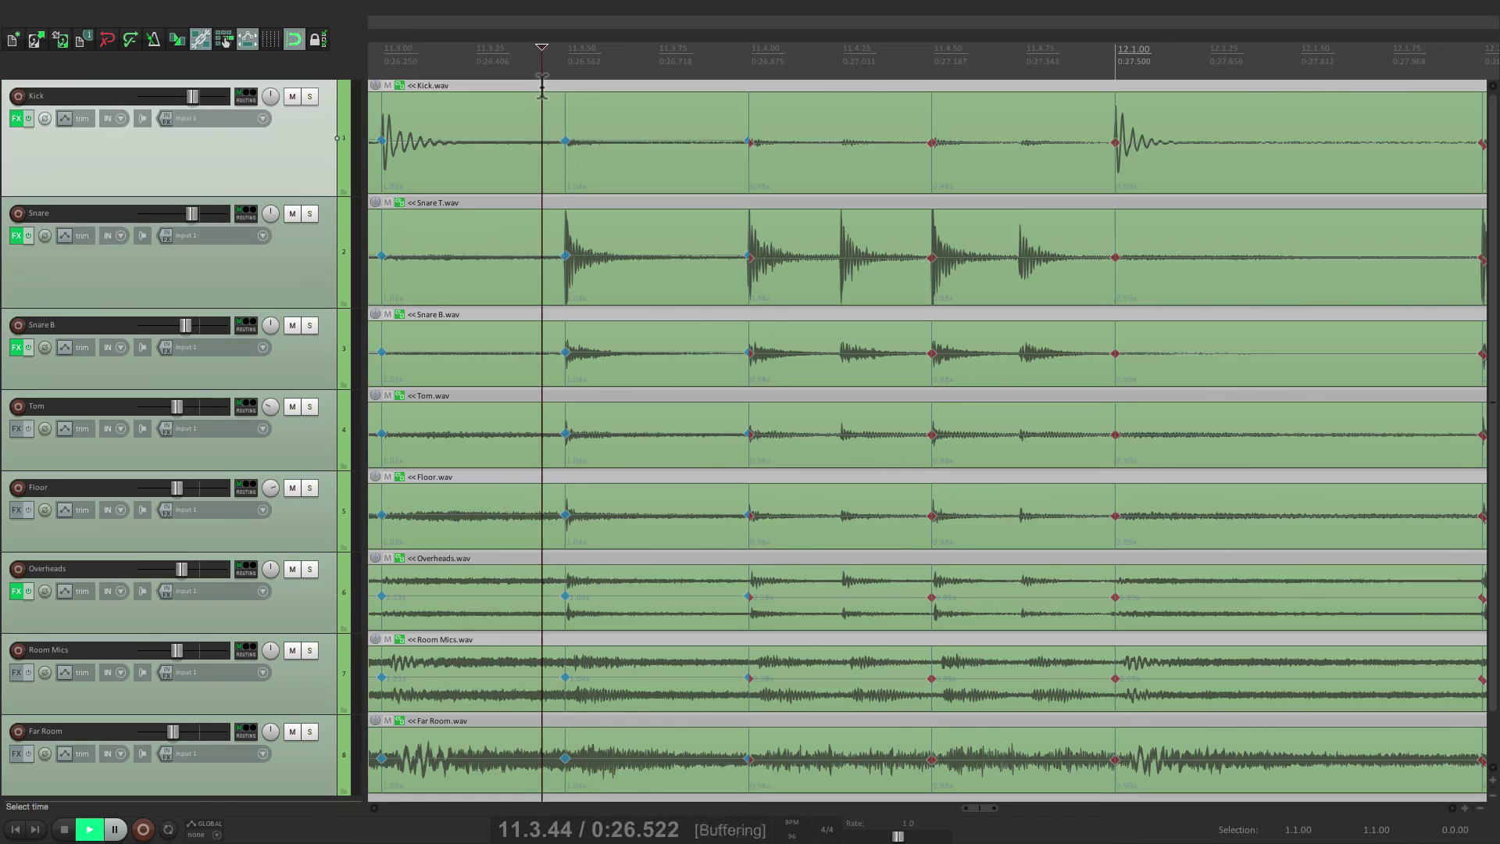
key("space")
Remove the last two extra fill stretch markers and play back from before bar 12.
left_click(929, 259, "alt")
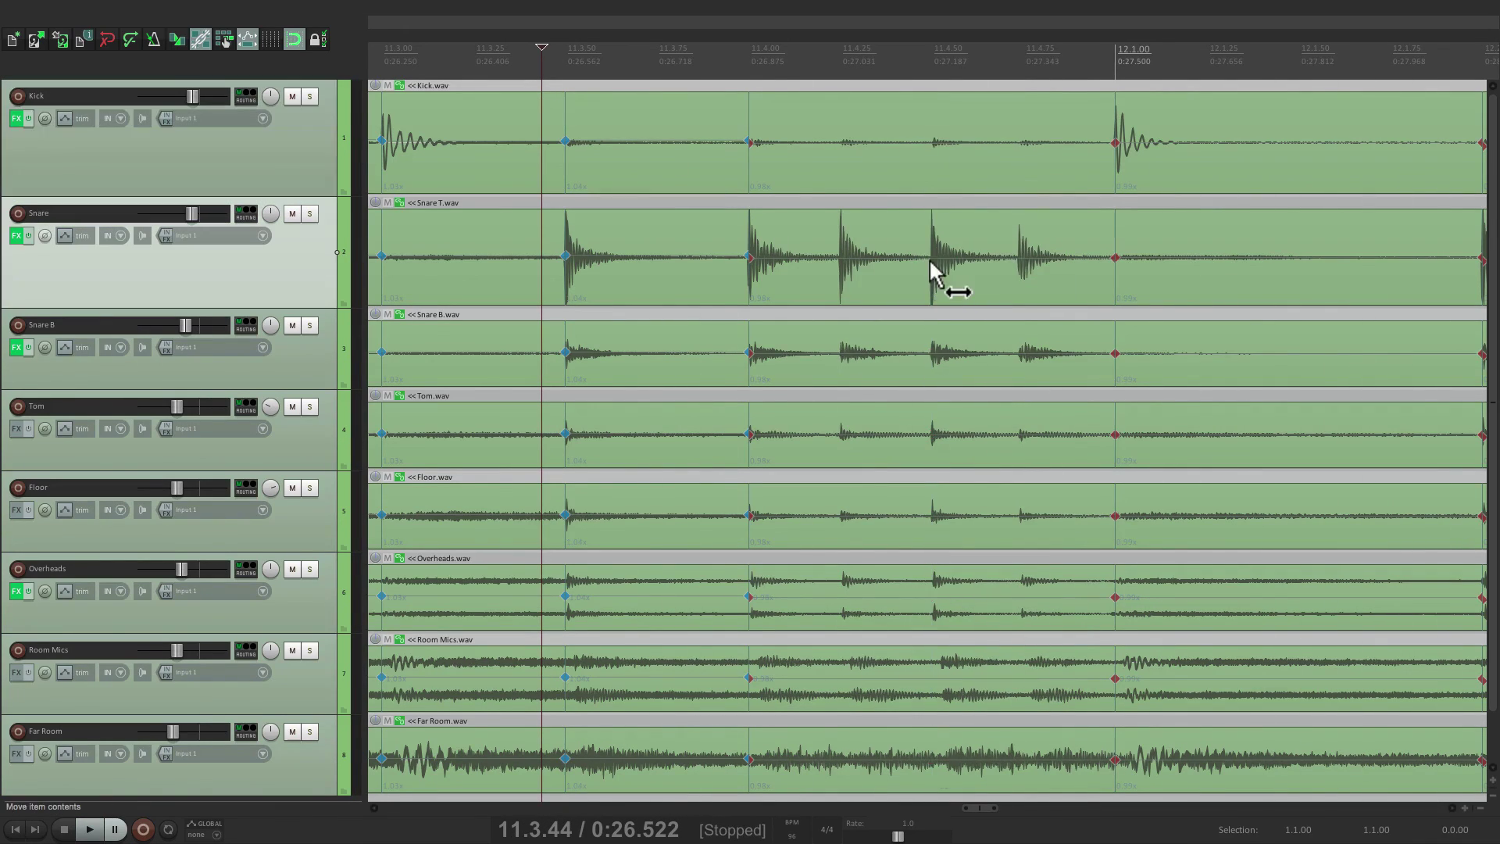
left_click(750, 257, "alt")
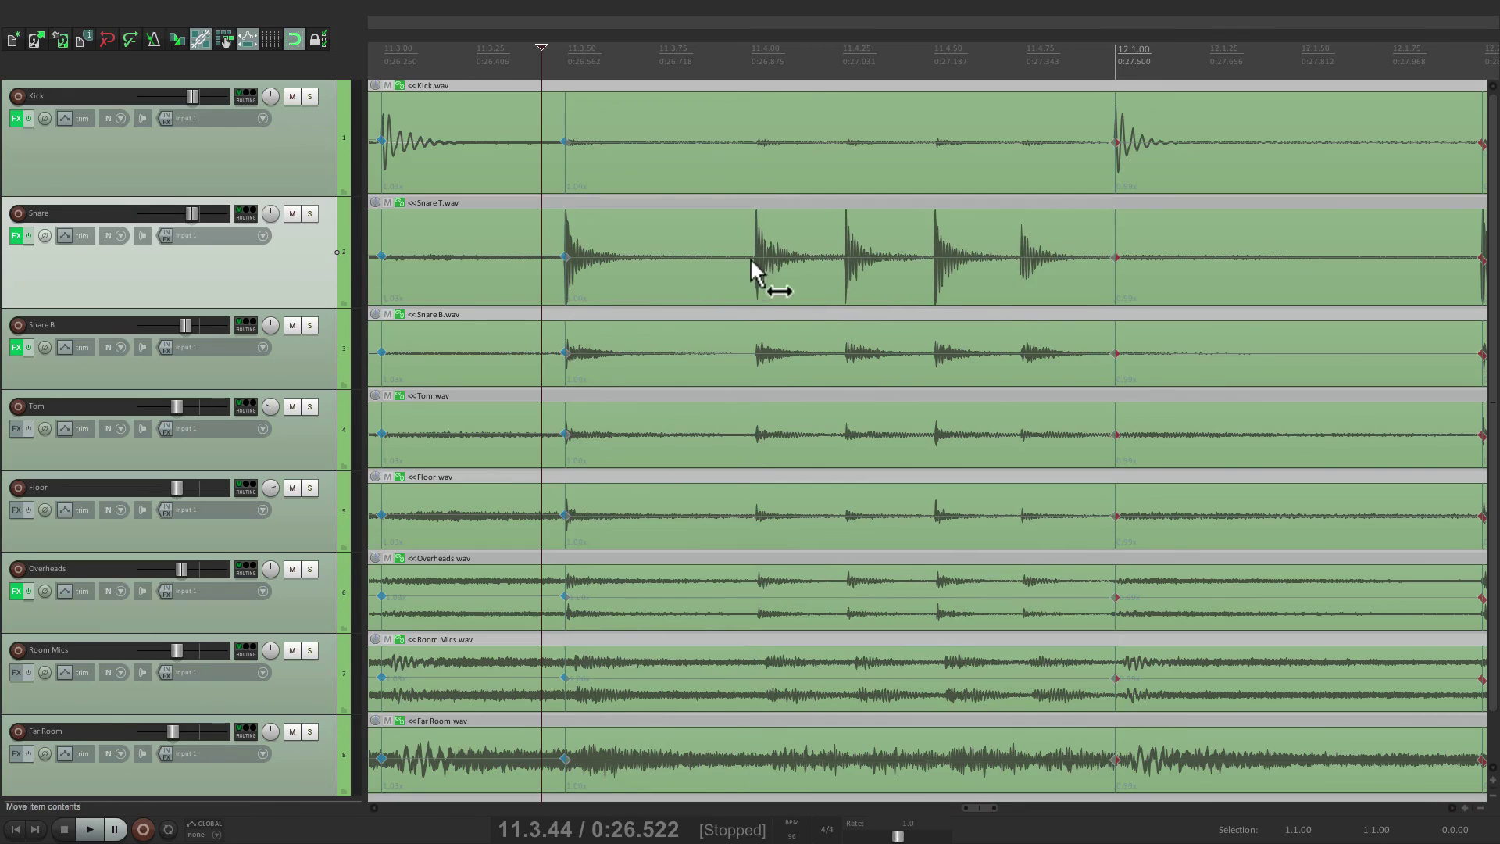
left_click(580, 114)
key("space")
scroll(722, 134, "down", 3)
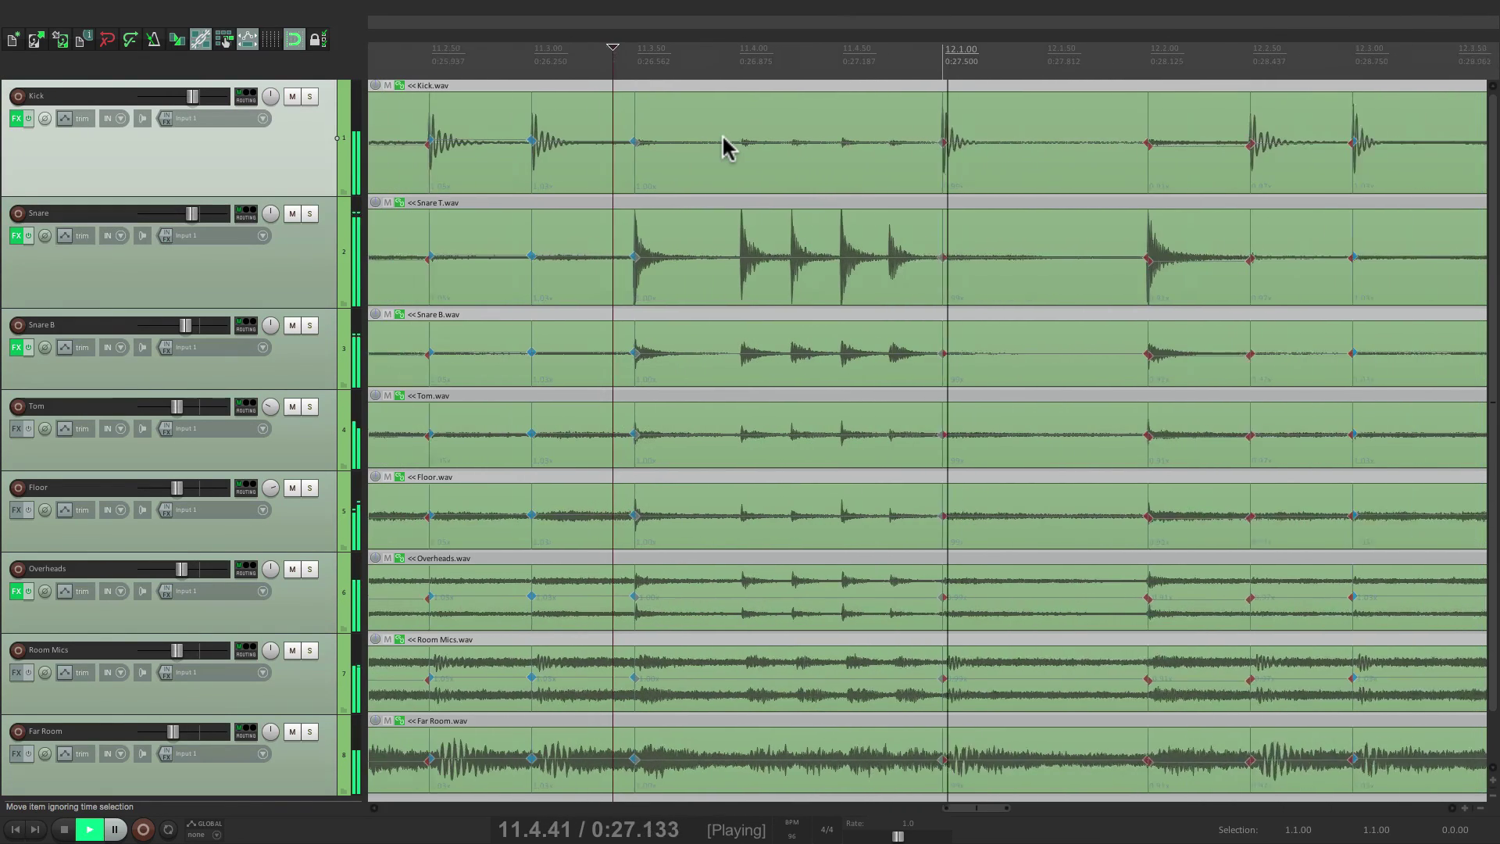
scroll(722, 137, "down", 2)
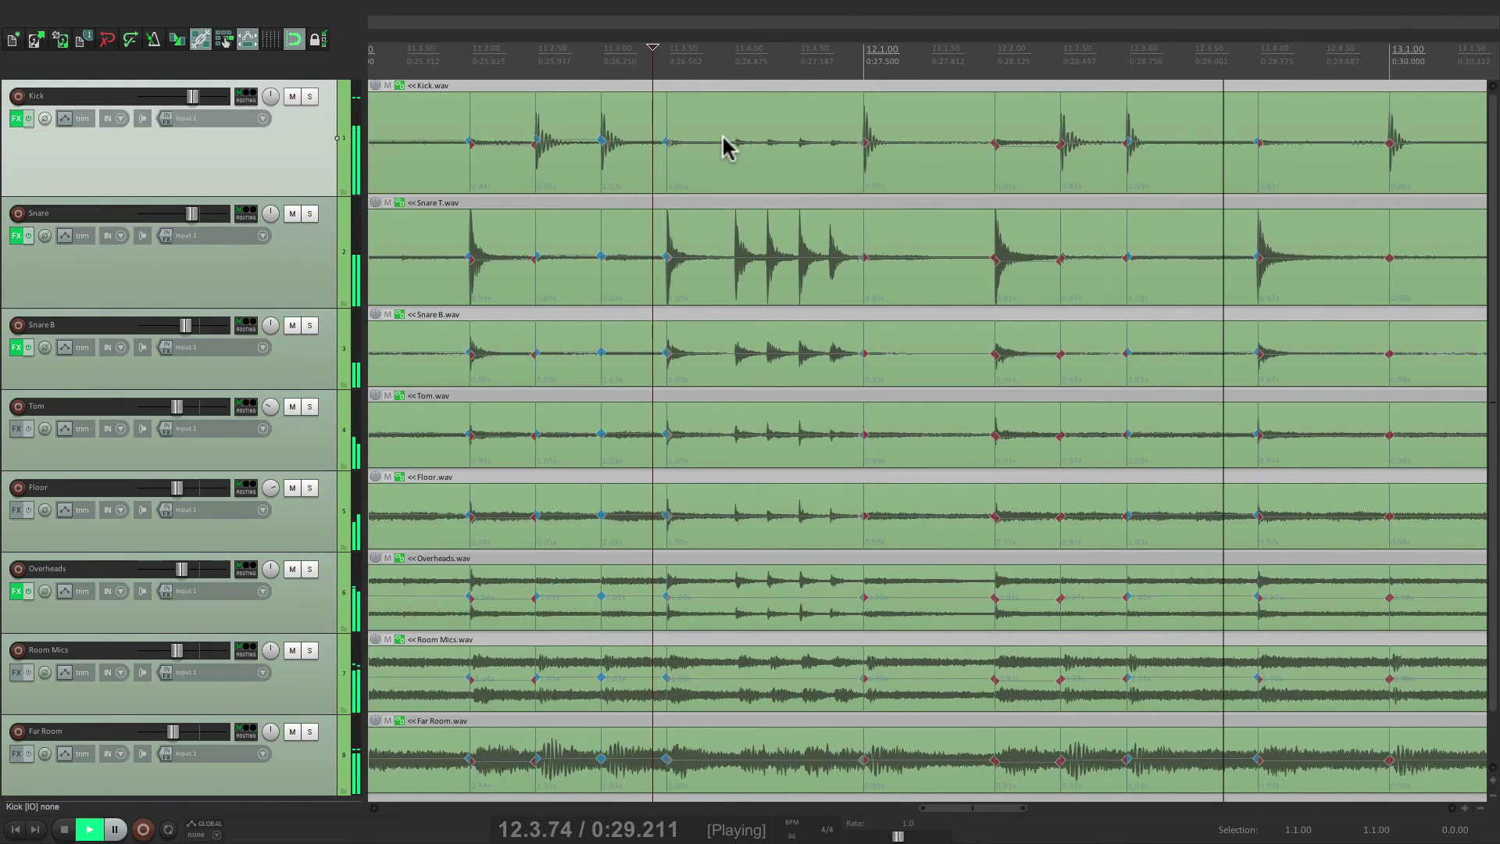